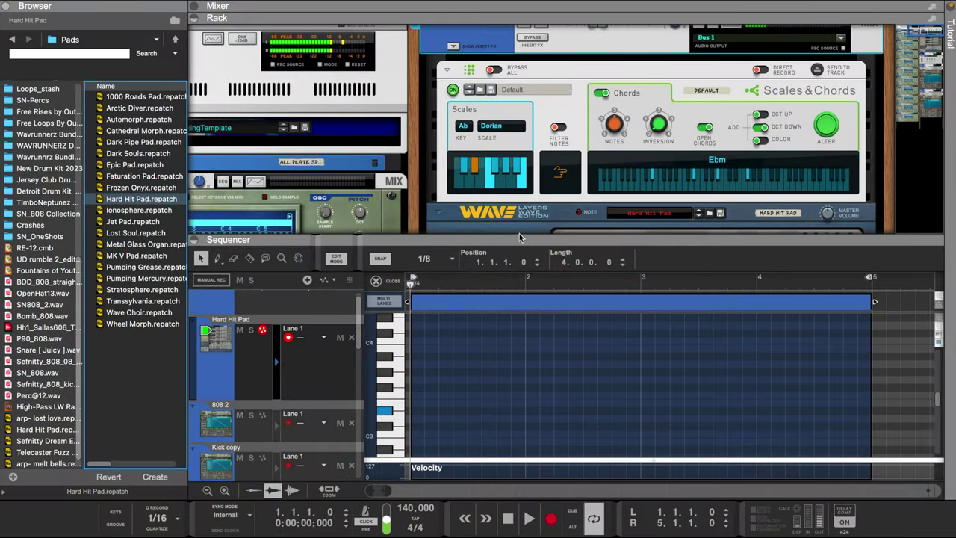
Step: Record a four-bar chord progression into the clip on the Hard Hit Pad track
{"action": "left_click_drag", "start_coordinate": [520, 237], "coordinate": [512, 188]}
{"action": "scroll", "coordinate": [527, 131], "scroll_direction": "down", "scroll_amount": 3}
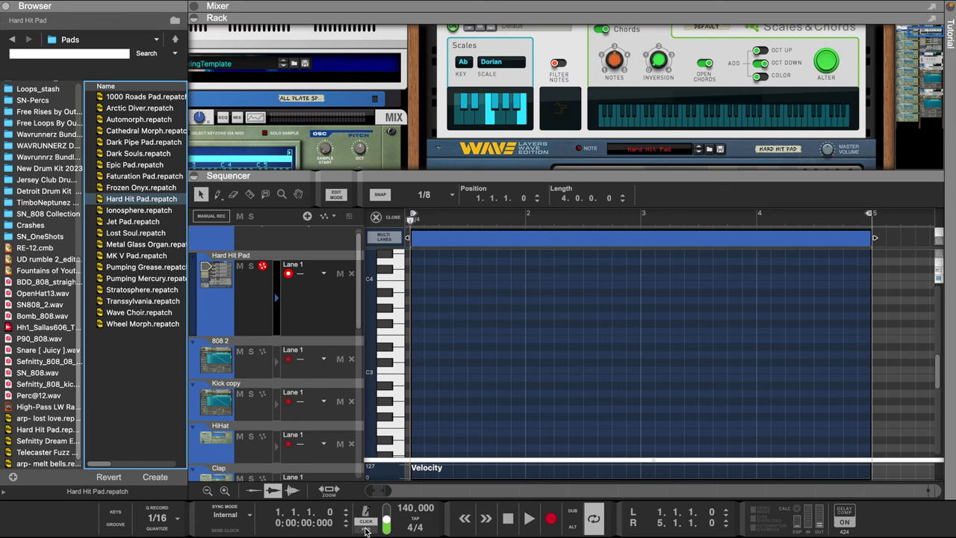
{"action": "left_click", "coordinate": [550, 518]}
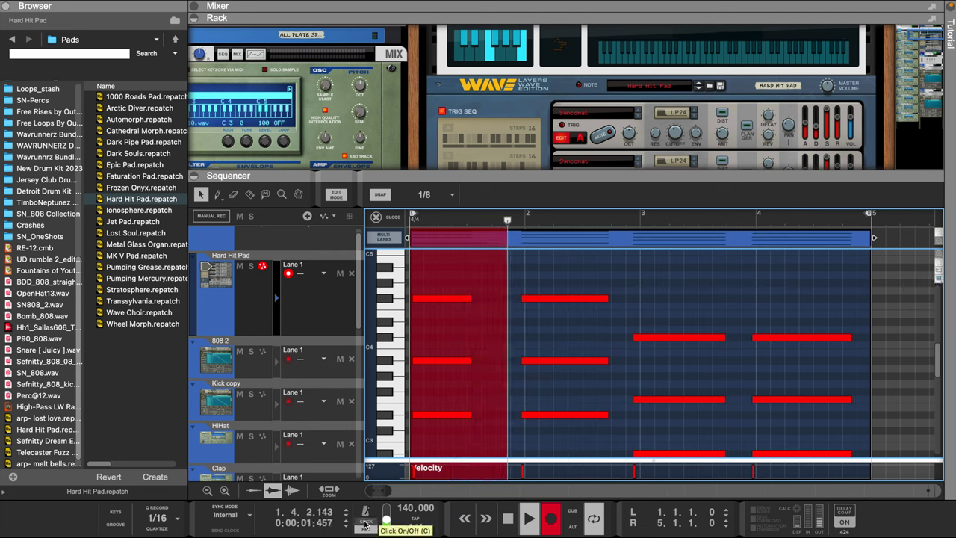
Step: Switch off the metronome click and quantize the recorded Hard Hit Pad clip
{"action": "left_click", "coordinate": [365, 515]}
{"action": "right_click", "coordinate": [568, 239]}
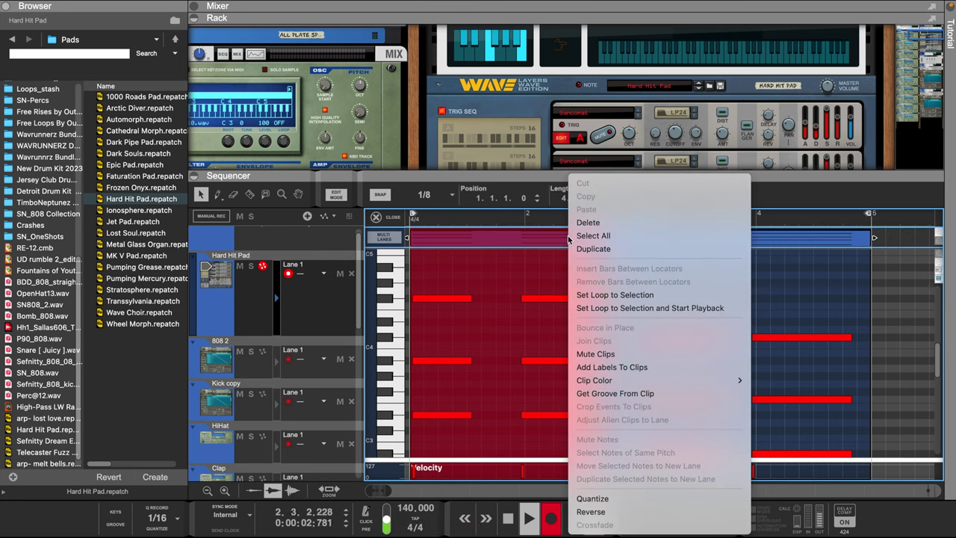
{"action": "left_click", "coordinate": [592, 498]}
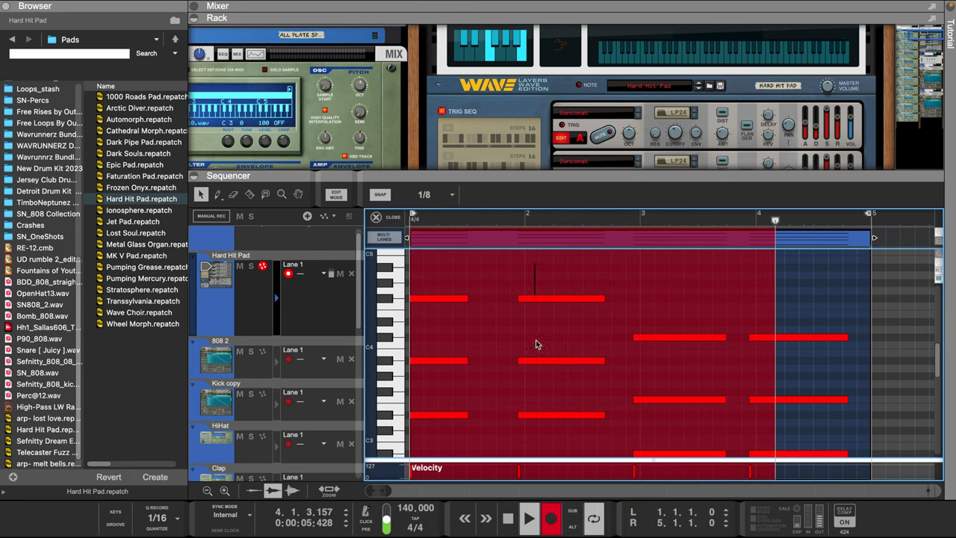
Step: Move the early chords in bars 2, 3 and 4 so that they start exactly on their bar lines
{"action": "left_click_drag", "start_coordinate": [535, 316], "coordinate": [533, 447]}
{"action": "left_click_drag", "start_coordinate": [515, 369], "coordinate": [529, 368]}
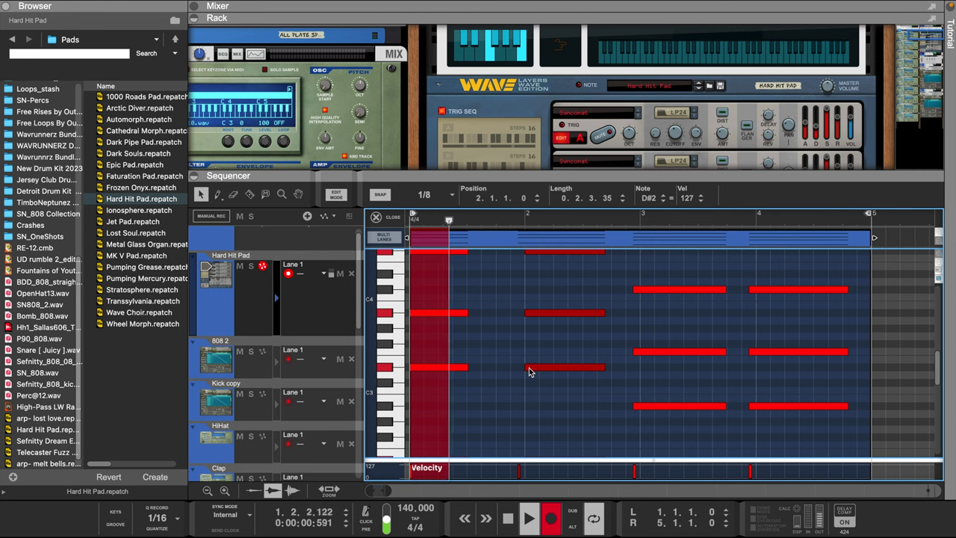
{"action": "mouse_move", "coordinate": [640, 270]}
{"action": "left_mouse_down"}
{"action": "mouse_move", "coordinate": [652, 401]}
{"action": "mouse_move", "coordinate": [639, 406]}
{"action": "left_mouse_up"}
{"action": "left_click_drag", "start_coordinate": [763, 264], "coordinate": [776, 427]}
{"action": "scroll", "coordinate": [482, 296], "scroll_direction": "up", "scroll_amount": 1}
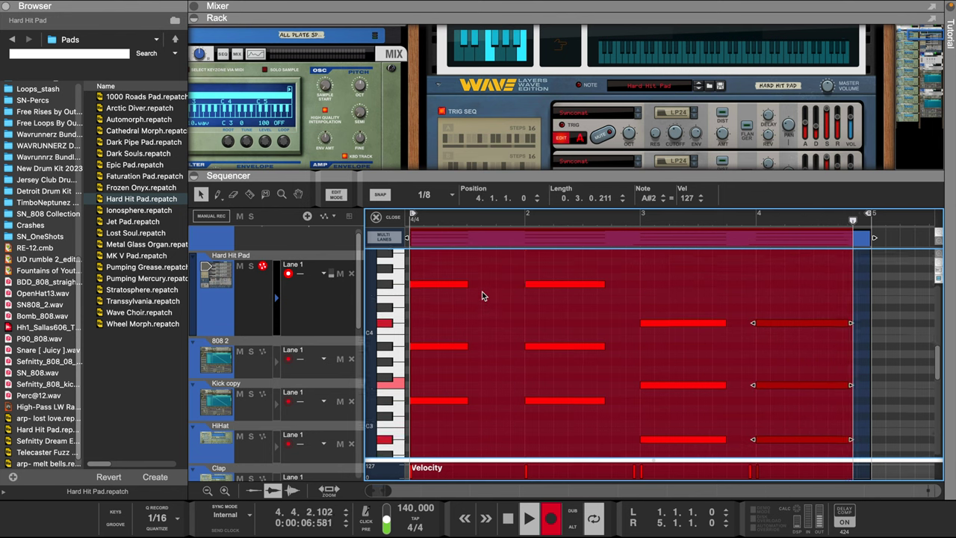
Step: Give the selected chord notes across all four bars the same length of 0.3.0.0
{"action": "scroll", "coordinate": [482, 292], "scroll_direction": "up", "scroll_amount": 1}
{"action": "left_click_drag", "start_coordinate": [482, 286], "coordinate": [445, 420]}
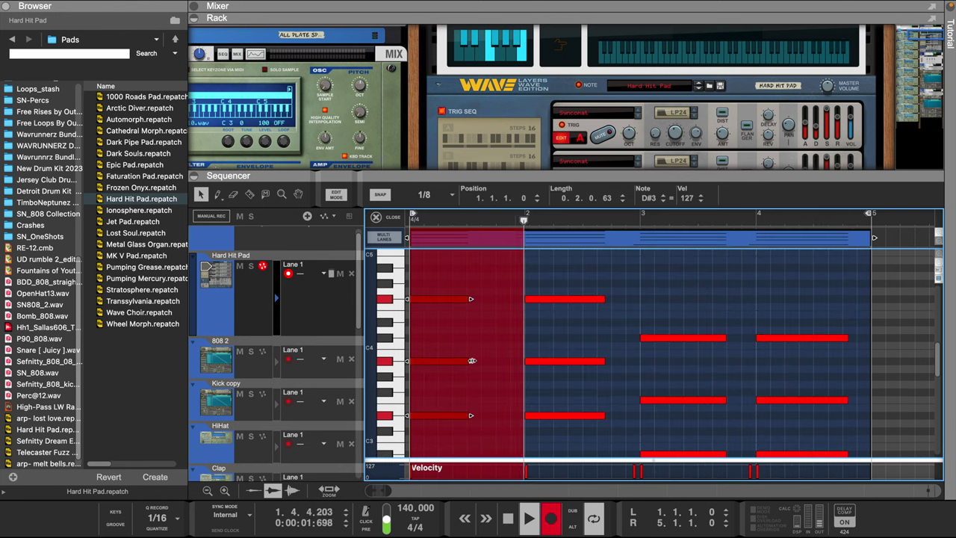
{"action": "left_click_drag", "start_coordinate": [472, 360], "coordinate": [497, 361]}
{"action": "scroll", "coordinate": [551, 321], "scroll_direction": "up", "scroll_amount": 2}
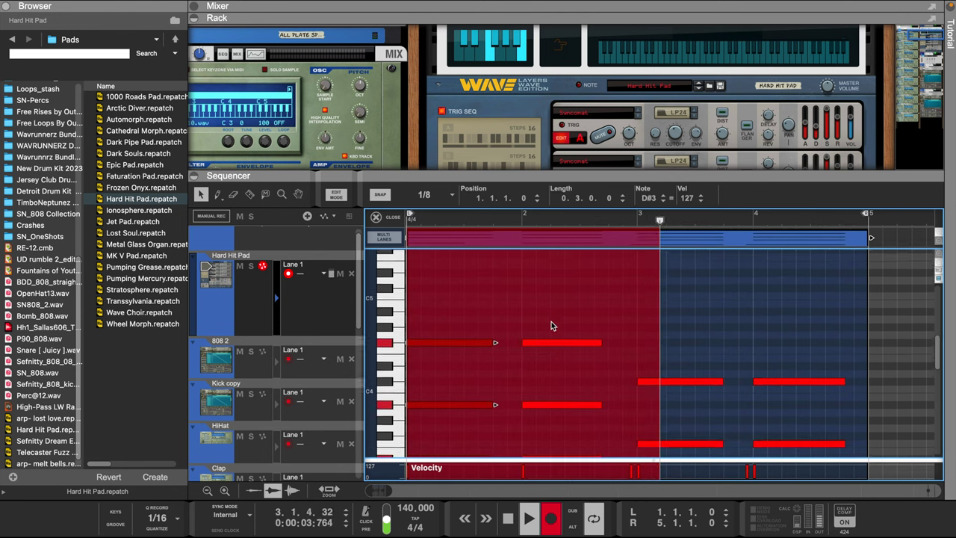
{"action": "scroll", "coordinate": [551, 321], "scroll_direction": "down", "scroll_amount": 1}
{"action": "left_click_drag", "start_coordinate": [452, 311], "coordinate": [863, 433]}
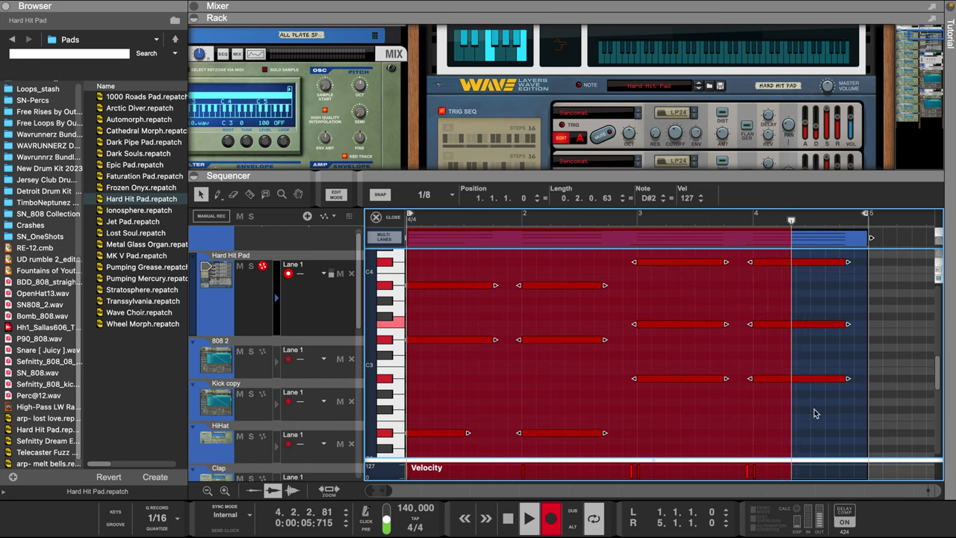
{"action": "left_click", "coordinate": [633, 198]}
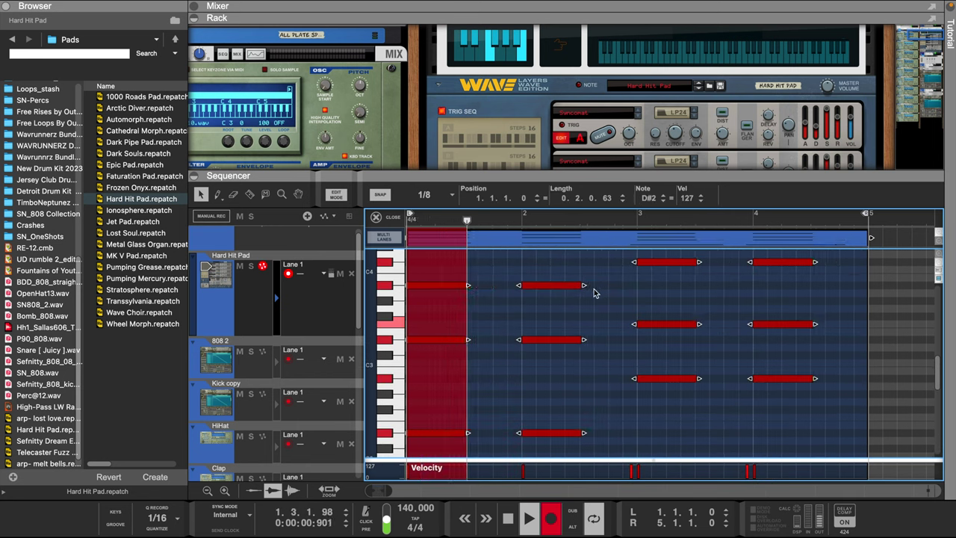
{"action": "left_click_drag", "start_coordinate": [586, 285], "coordinate": [609, 287]}
Step: Align the low A#1 notes in bars 3 and 4 to the bar lines and set the last one's length to 0.3.0.0
{"action": "scroll", "coordinate": [659, 327], "scroll_direction": "down", "scroll_amount": 5}
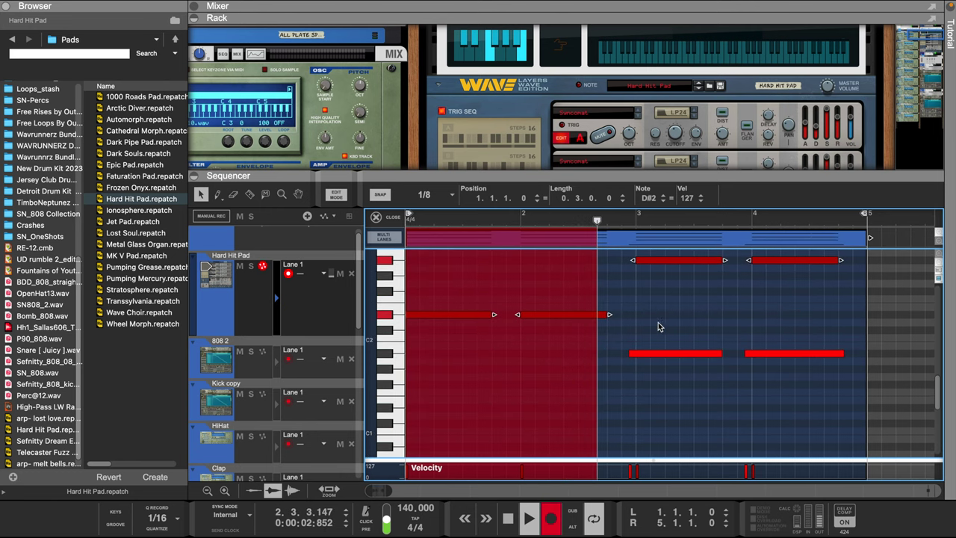
{"action": "left_click_drag", "start_coordinate": [658, 325], "coordinate": [804, 354]}
{"action": "left_click_drag", "start_coordinate": [628, 354], "coordinate": [635, 353]}
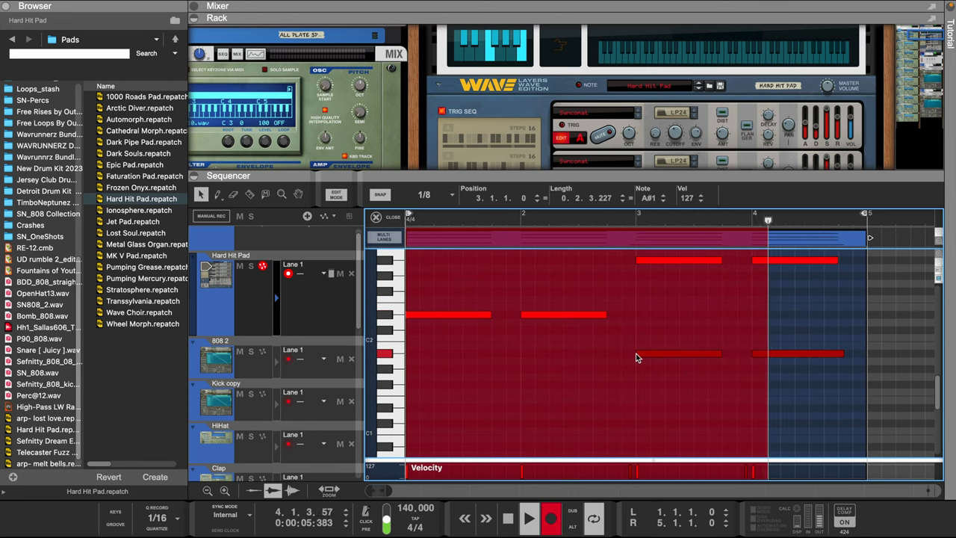
{"action": "left_click", "coordinate": [812, 352]}
{"action": "left_click_drag", "start_coordinate": [846, 354], "coordinate": [836, 359]}
Step: Examine the whole chord progression with its velocities in the note editor, and return to the arrangement with the Selection tool
{"action": "scroll", "coordinate": [529, 413], "scroll_direction": "up", "scroll_amount": 3}
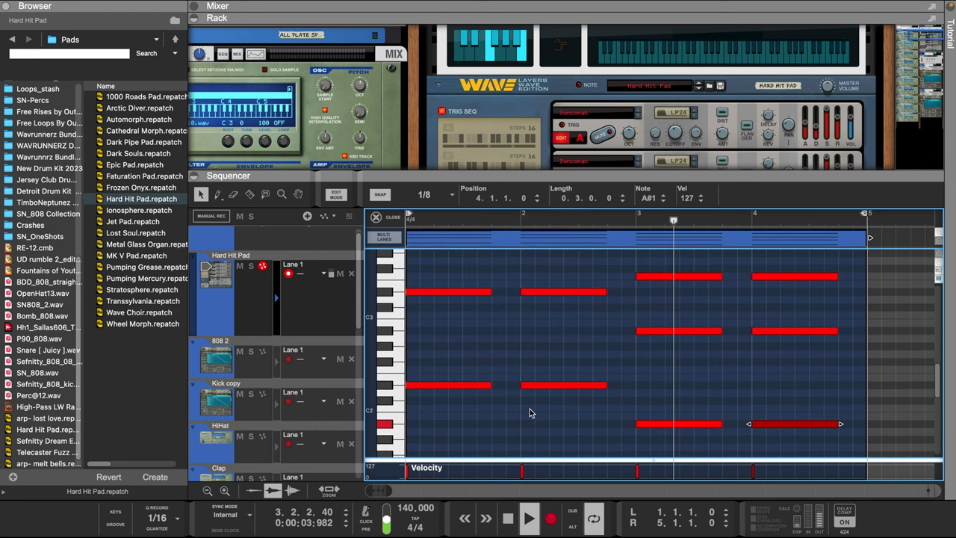
{"action": "scroll", "coordinate": [529, 413], "scroll_direction": "up", "scroll_amount": 2}
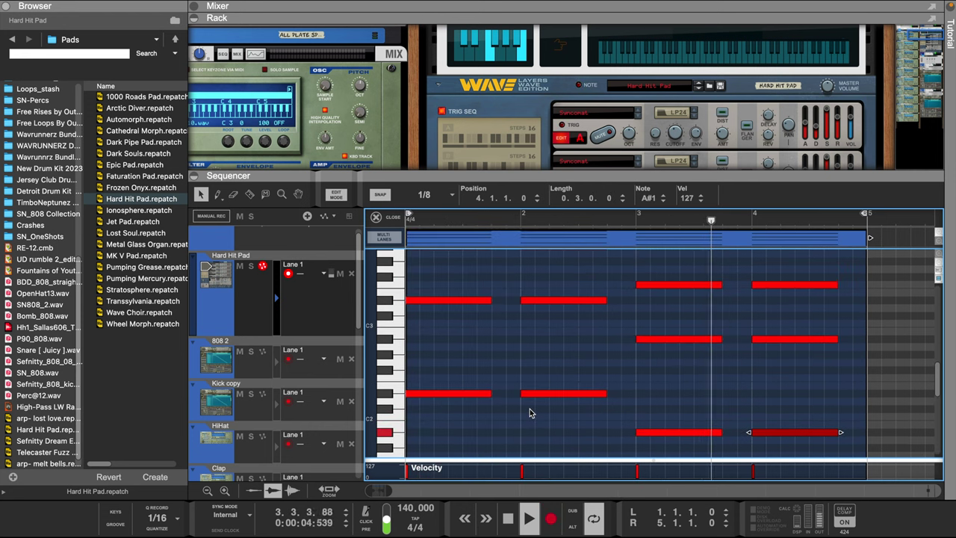
{"action": "left_click", "coordinate": [939, 267]}
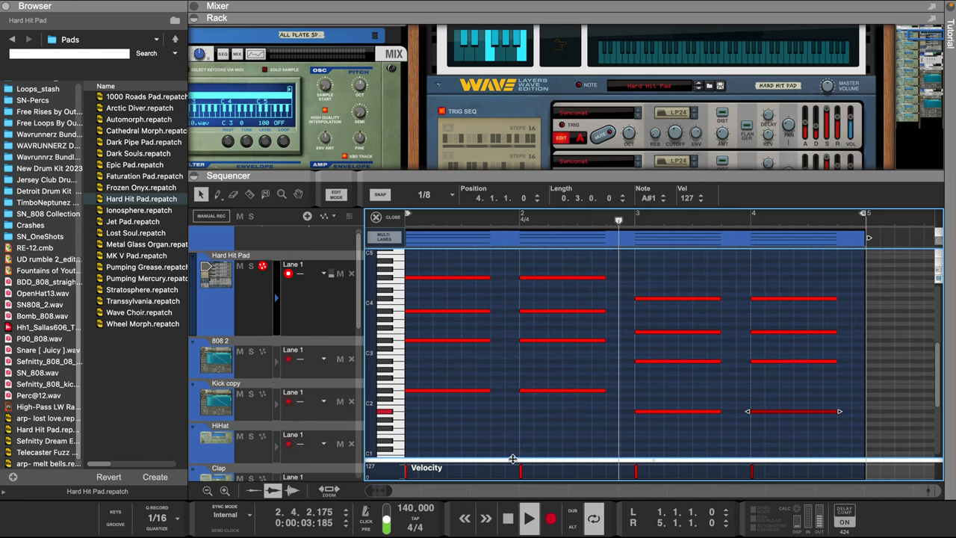
{"action": "left_click_drag", "start_coordinate": [513, 458], "coordinate": [503, 411]}
{"action": "key", "text": "w"}
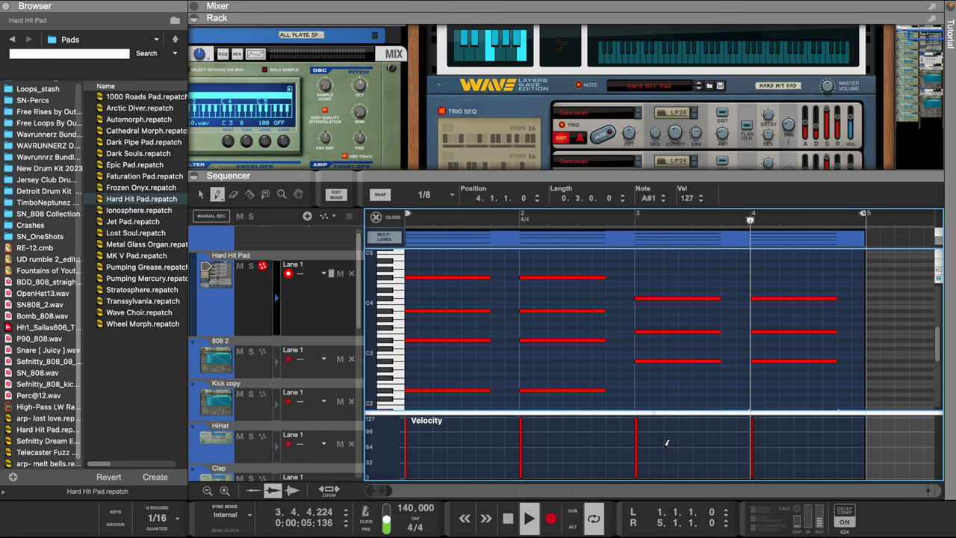
{"action": "scroll", "coordinate": [489, 253], "scroll_direction": "left", "scroll_amount": 1}
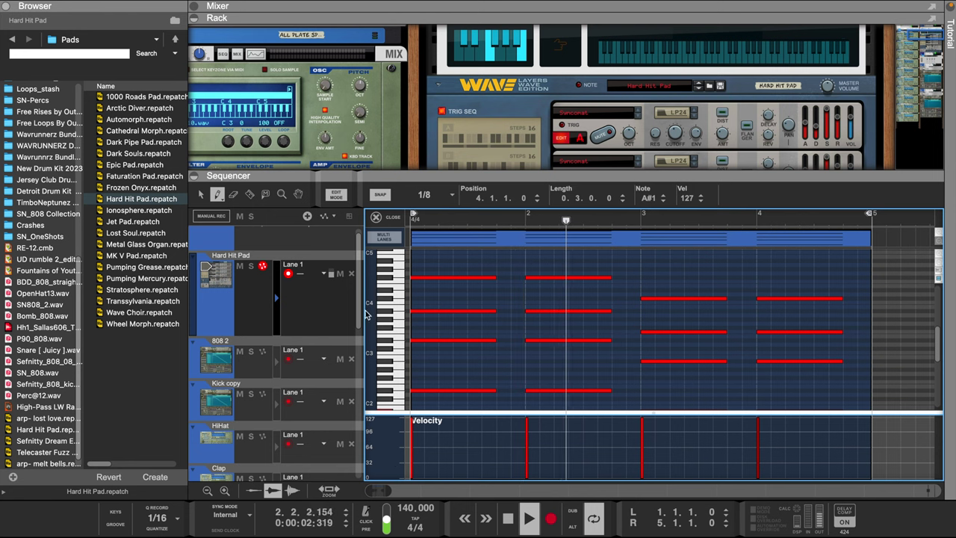
{"action": "left_click", "coordinate": [393, 218]}
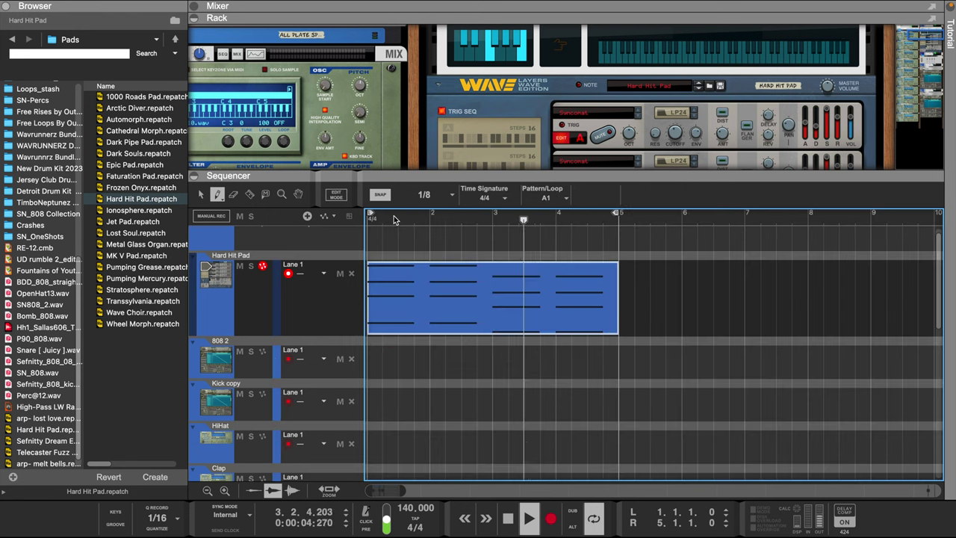
{"action": "left_click", "coordinate": [200, 195]}
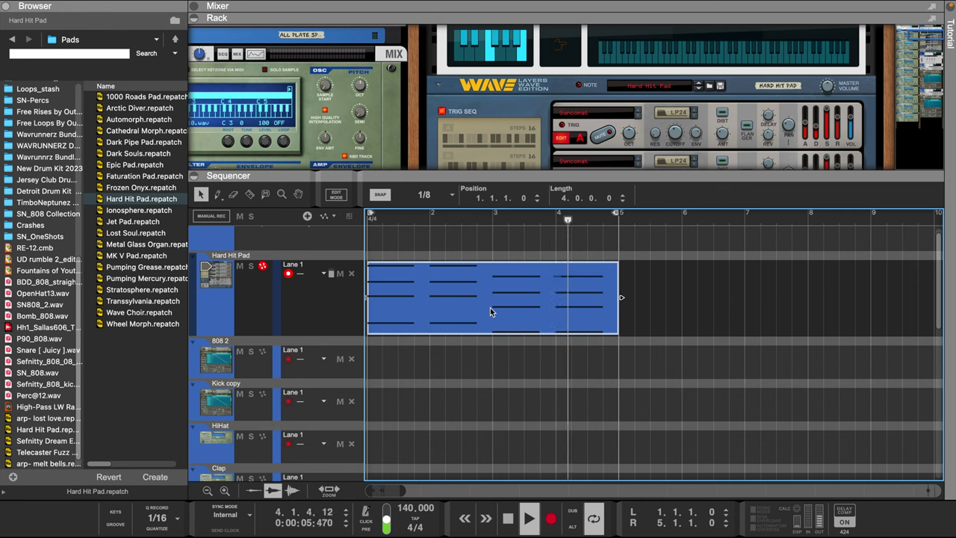
Step: Open the Spectrum EQ for the Hard Hit Pad channel, raise the high-pass cutoff, and set the low-pass filter to about 9.33 kHz
{"action": "left_click_drag", "start_coordinate": [549, 175], "coordinate": [553, 214]}
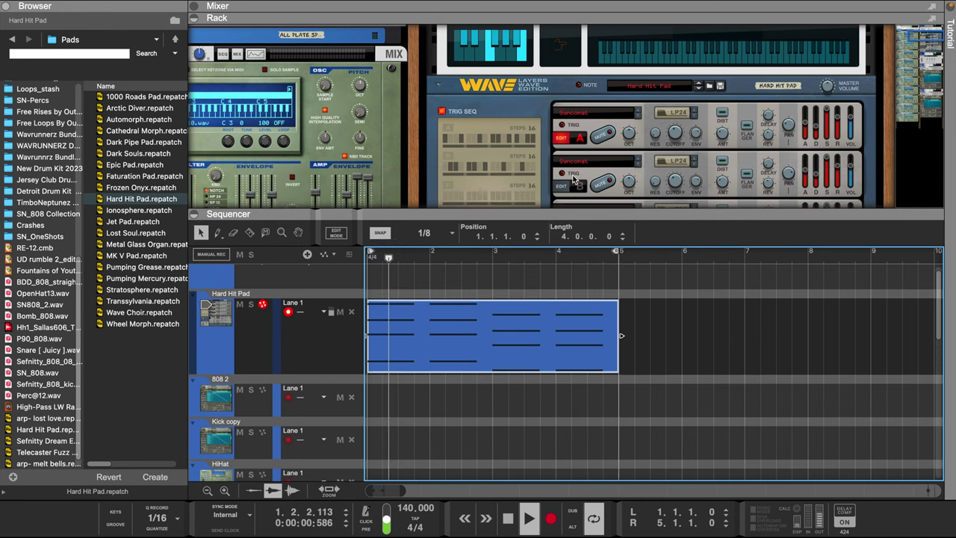
{"action": "scroll", "coordinate": [574, 179], "scroll_direction": "up", "scroll_amount": 3}
{"action": "left_click", "coordinate": [729, 33]}
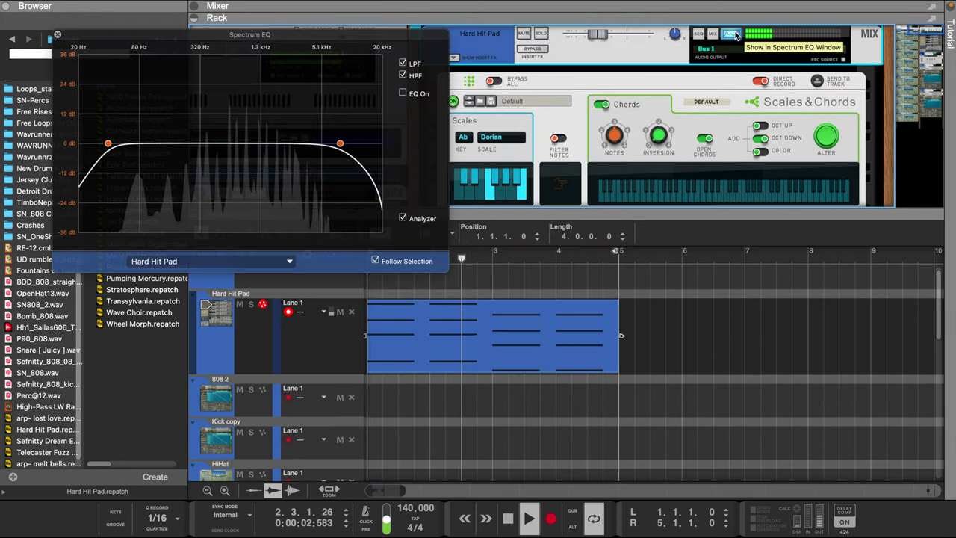
{"action": "left_click_drag", "start_coordinate": [109, 143], "coordinate": [172, 143]}
{"action": "mouse_move", "coordinate": [340, 144]}
{"action": "left_mouse_down"}
{"action": "mouse_move", "coordinate": [332, 149]}
{"action": "mouse_move", "coordinate": [347, 146]}
{"action": "left_mouse_up"}
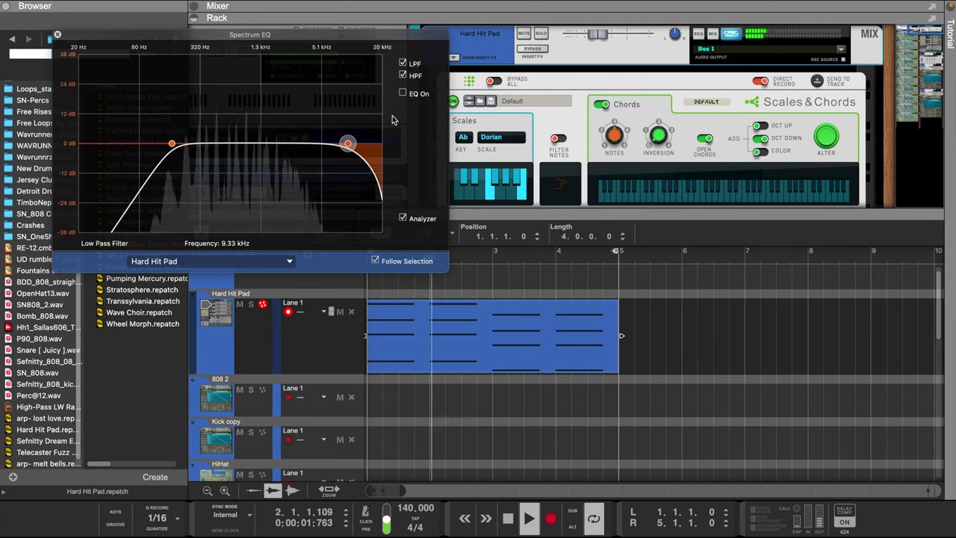
Step: Enable the EQ bands, boost the high mids, and set the high-pass filter to about 163.9 Hz
{"action": "left_click", "coordinate": [403, 93]}
{"action": "left_click_drag", "start_coordinate": [281, 143], "coordinate": [298, 134]}
{"action": "mouse_move", "coordinate": [229, 142]}
{"action": "left_mouse_down"}
{"action": "mouse_move", "coordinate": [222, 150]}
{"action": "mouse_move", "coordinate": [154, 144]}
{"action": "mouse_move", "coordinate": [217, 145]}
{"action": "left_mouse_up"}
{"action": "left_click_drag", "start_coordinate": [154, 143], "coordinate": [171, 143]}
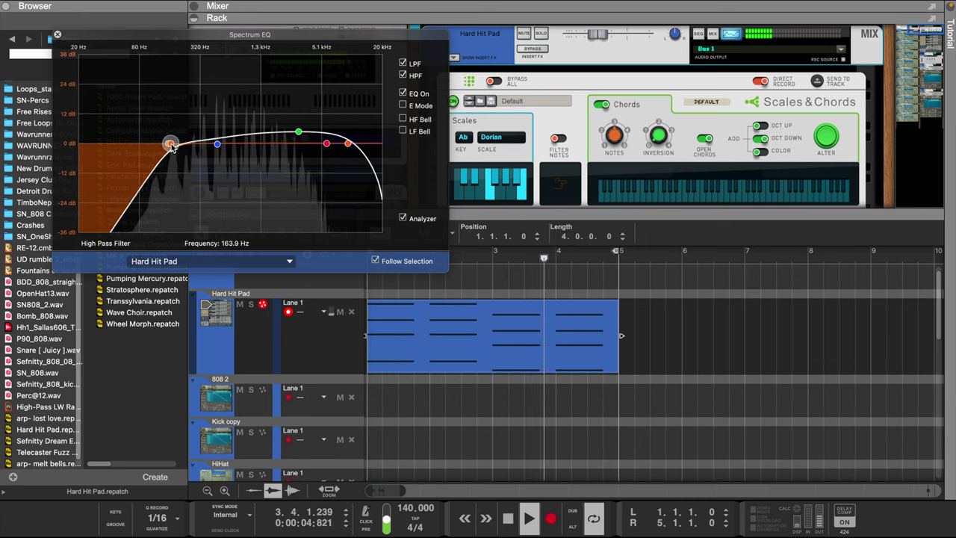
Step: Set the high-mid band to about 3.49 dB at 2.69 kHz and the low-mid band to about -1.59 dB at 427 Hz, and close the EQ
{"action": "left_click_drag", "start_coordinate": [301, 133], "coordinate": [297, 137]}
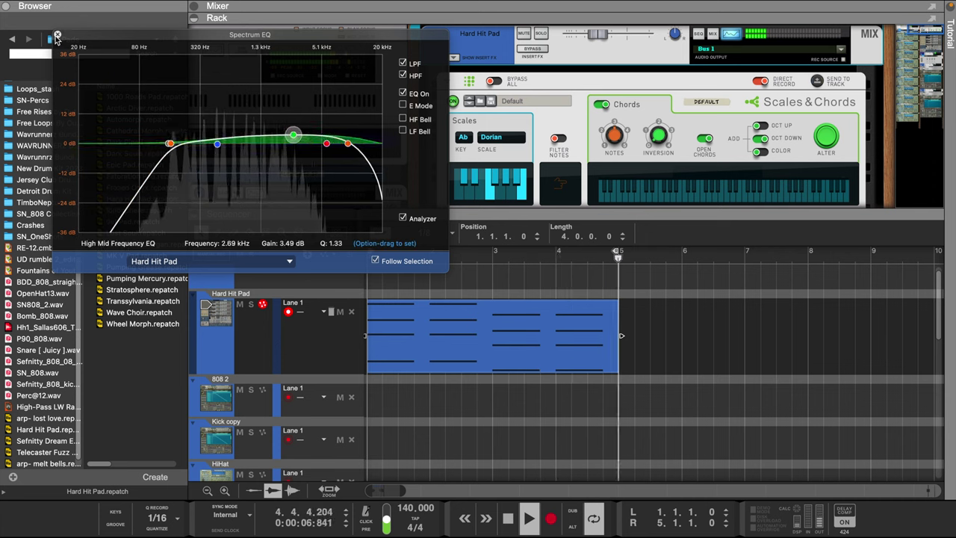
{"action": "mouse_move", "coordinate": [216, 144]}
{"action": "left_mouse_down"}
{"action": "mouse_move", "coordinate": [235, 144]}
{"action": "mouse_move", "coordinate": [214, 150]}
{"action": "left_mouse_up"}
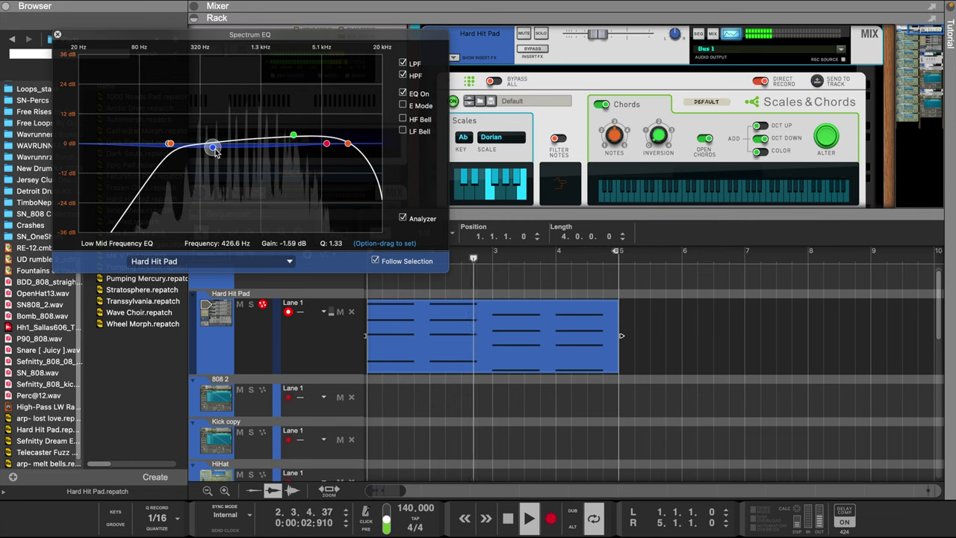
{"action": "left_click", "coordinate": [58, 34]}
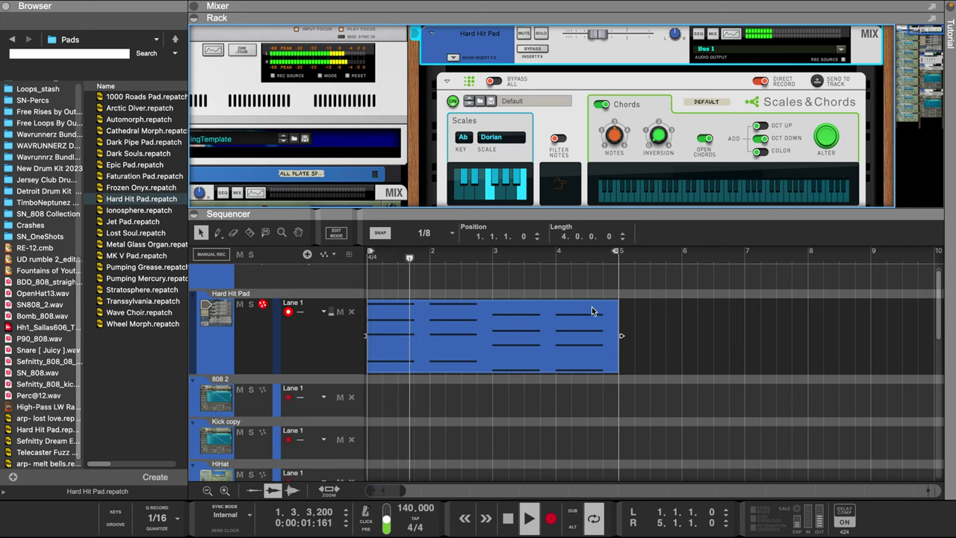
Step: Bounce the Hard Hit Pad clip in place and normalize the bounced audio clip
{"action": "right_click", "coordinate": [498, 351]}
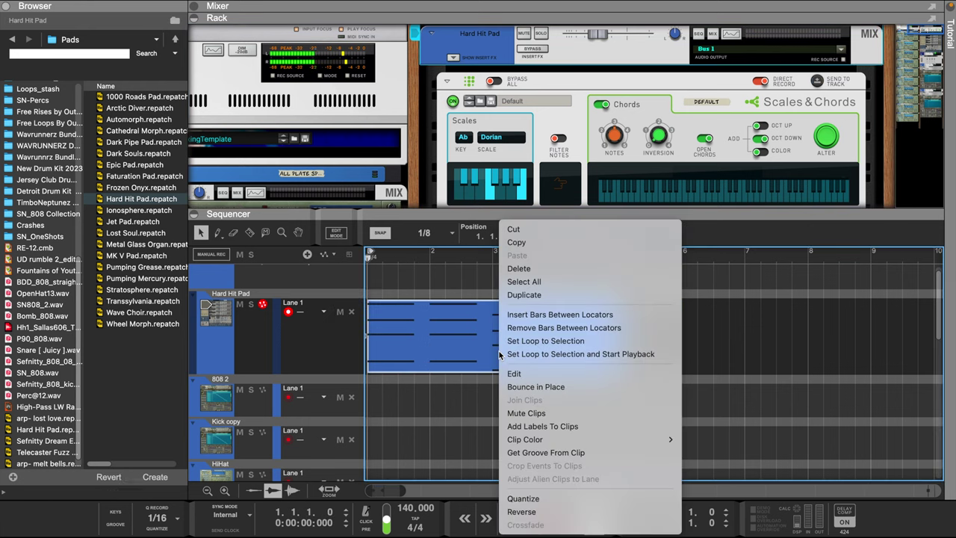
{"action": "left_click", "coordinate": [532, 387]}
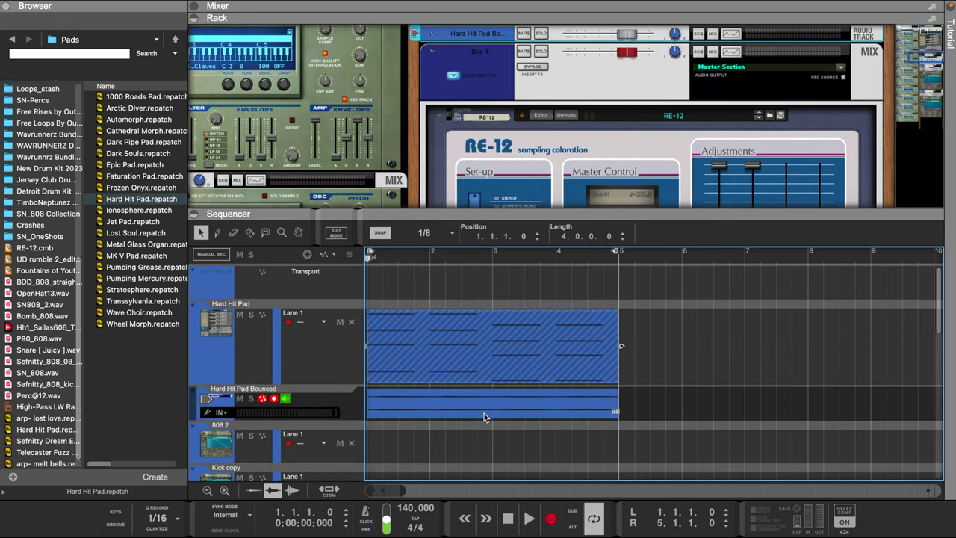
{"action": "right_click", "coordinate": [484, 411]}
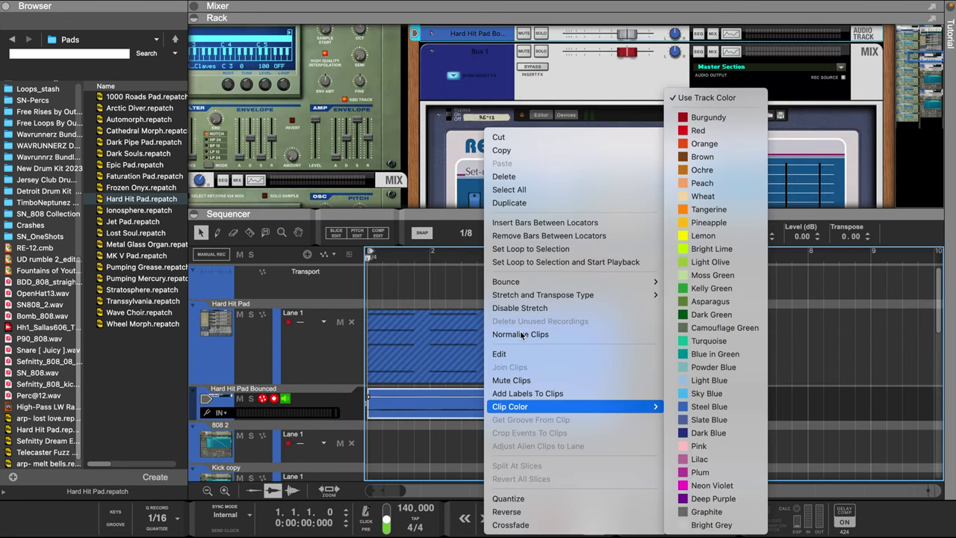
{"action": "left_click", "coordinate": [520, 334]}
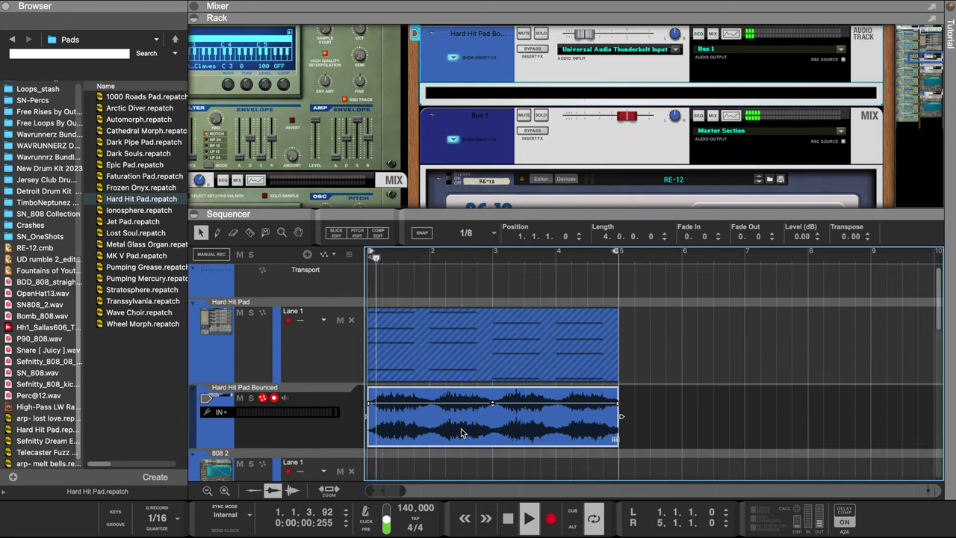
Step: Add the Portal effect from the Effects library to the Hard Hit Pad Bounced track
{"action": "left_click", "coordinate": [259, 422]}
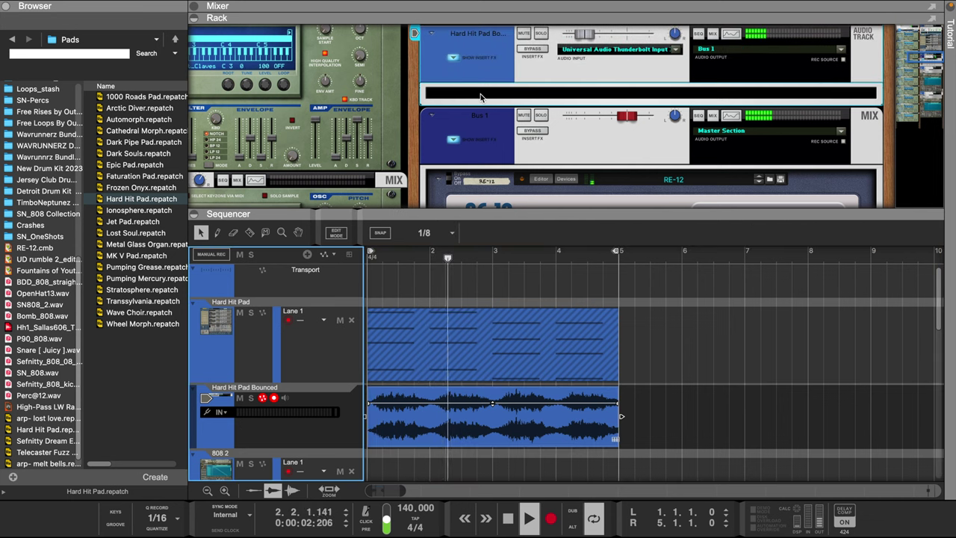
{"action": "scroll", "coordinate": [33, 92], "scroll_direction": "up", "scroll_amount": 5}
{"action": "scroll", "coordinate": [33, 93], "scroll_direction": "up", "scroll_amount": 2}
{"action": "left_click", "coordinate": [34, 95]}
{"action": "scroll", "coordinate": [138, 186], "scroll_direction": "down", "scroll_amount": 10}
{"action": "scroll", "coordinate": [144, 185], "scroll_direction": "down", "scroll_amount": 20}
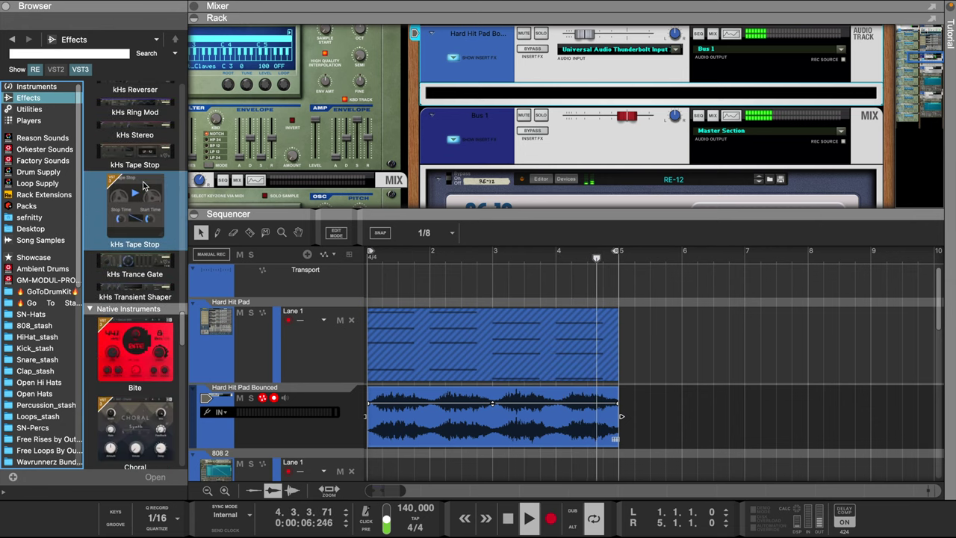
{"action": "scroll", "coordinate": [144, 185], "scroll_direction": "down", "scroll_amount": 8}
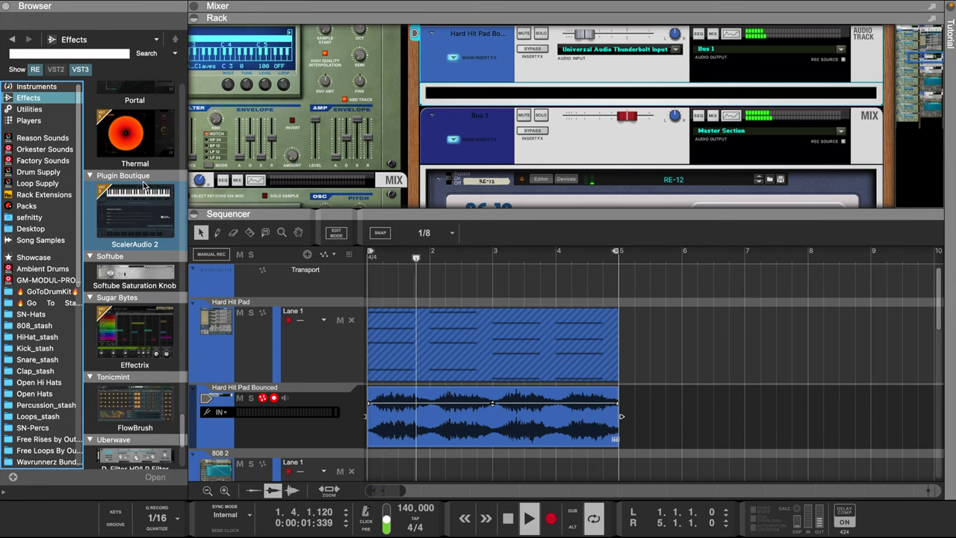
{"action": "scroll", "coordinate": [134, 165], "scroll_direction": "up", "scroll_amount": 3}
{"action": "left_click", "coordinate": [130, 151]}
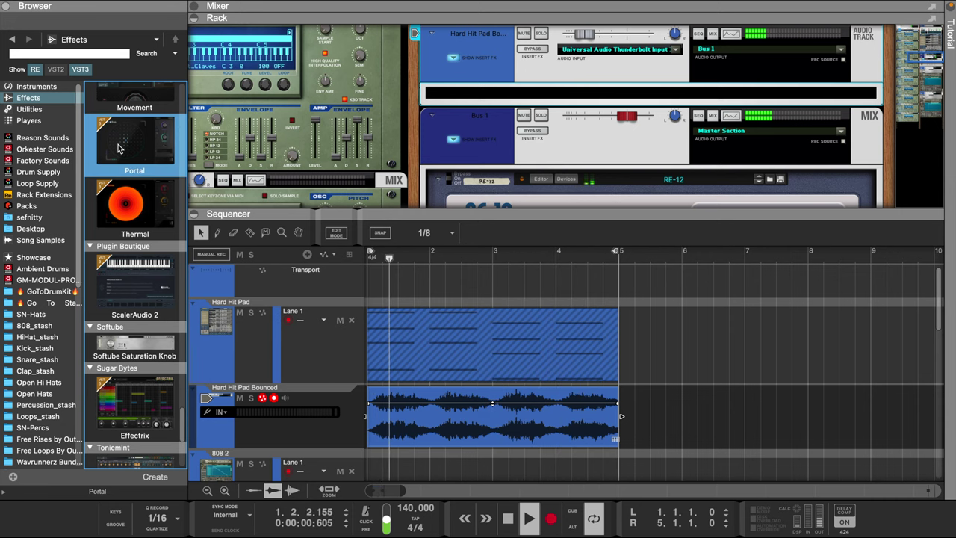
{"action": "double_click", "coordinate": [117, 148]}
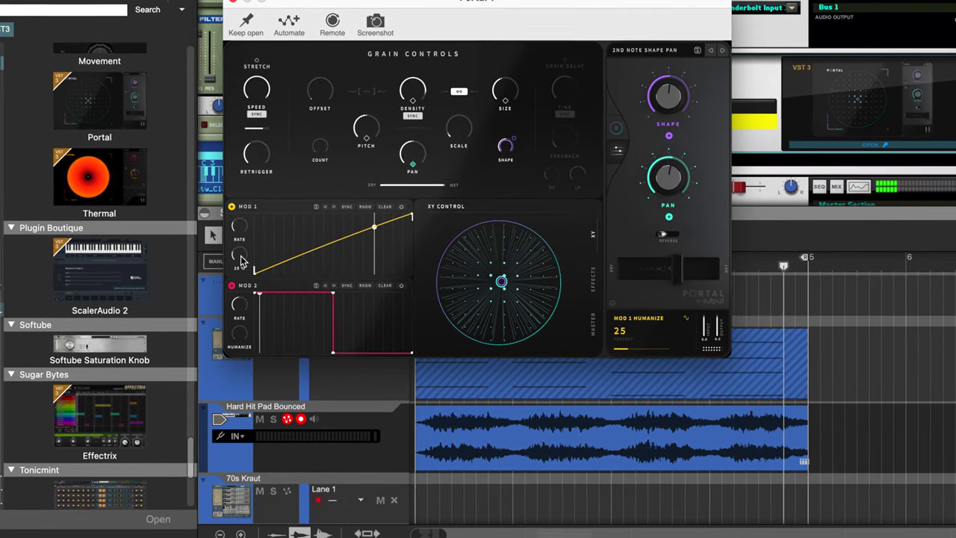
Step: Toggle Portal's reverse switch and adjust the Mod 1 humanize amount
{"action": "left_click", "coordinate": [667, 233]}
{"action": "left_click_drag", "start_coordinate": [227, 256], "coordinate": [225, 262]}
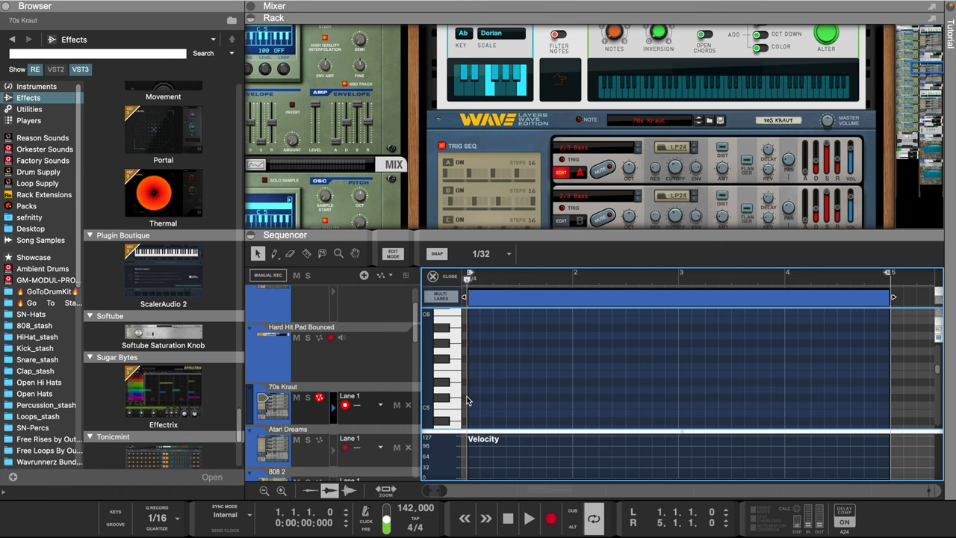
Step: Draw a two-bar D#5 note at bar 1 of the 70s Kraut clip, duplicate it to bar 3 and lower the copy to A#4
{"action": "left_click_drag", "start_coordinate": [672, 395], "coordinate": [677, 395]}
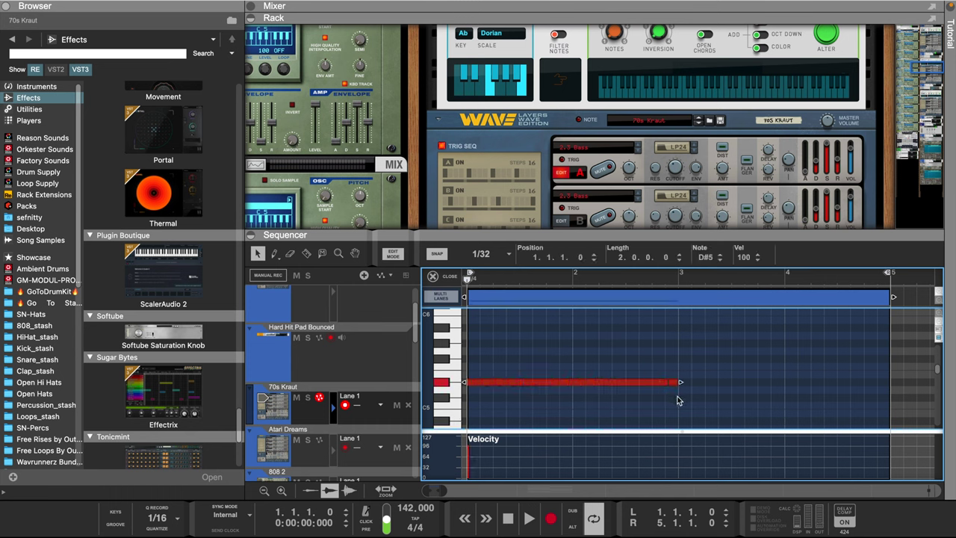
{"action": "key", "text": "space"}
{"action": "key", "text": "super+d"}
{"action": "left_click", "coordinate": [719, 260]}
{"action": "left_click", "coordinate": [720, 259]}
{"action": "left_click", "coordinate": [720, 260]}
{"action": "left_click", "coordinate": [720, 260]}
{"action": "left_click", "coordinate": [720, 260]}
{"action": "scroll", "coordinate": [655, 368], "scroll_direction": "down", "scroll_amount": 2}
Step: Compare the 70s Kraut track's HalfTime insert effect bypassed and enabled, and inspect its settings in the plug-in window
{"action": "scroll", "coordinate": [655, 368], "scroll_direction": "up", "scroll_amount": 1}
{"action": "scroll", "coordinate": [526, 132], "scroll_direction": "up", "scroll_amount": 4}
{"action": "scroll", "coordinate": [485, 120], "scroll_direction": "up", "scroll_amount": 2}
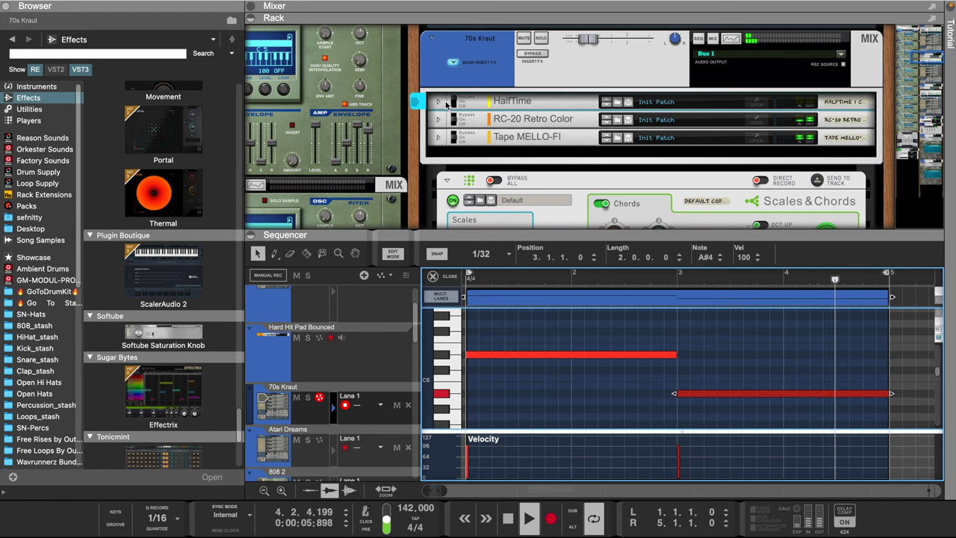
{"action": "left_click", "coordinate": [452, 102]}
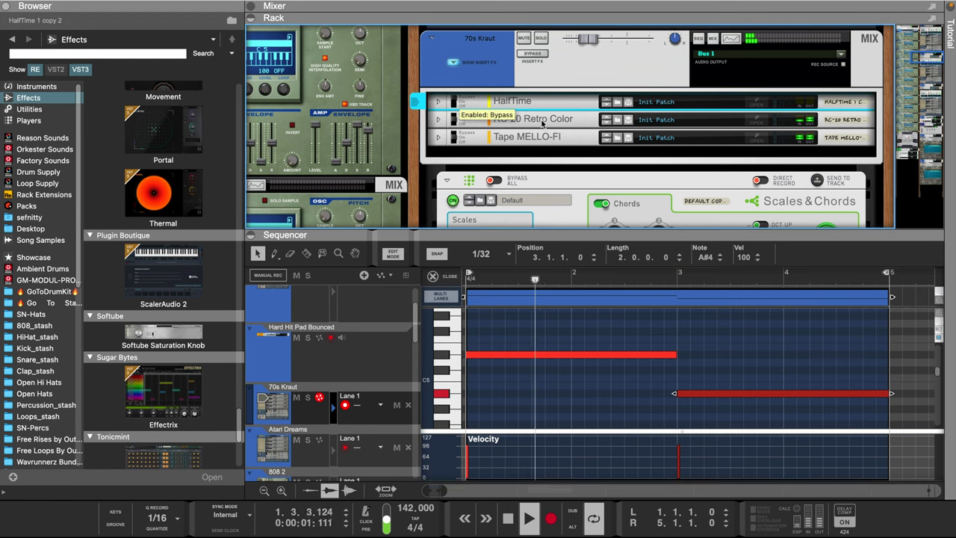
{"action": "left_click", "coordinate": [438, 102]}
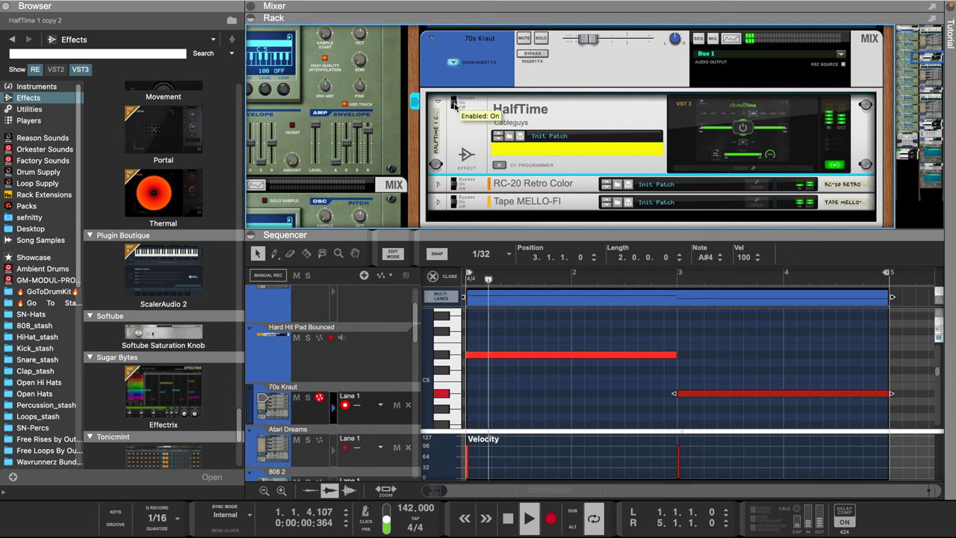
{"action": "left_click", "coordinate": [739, 171]}
{"action": "left_click_drag", "start_coordinate": [220, 38], "coordinate": [456, 48]}
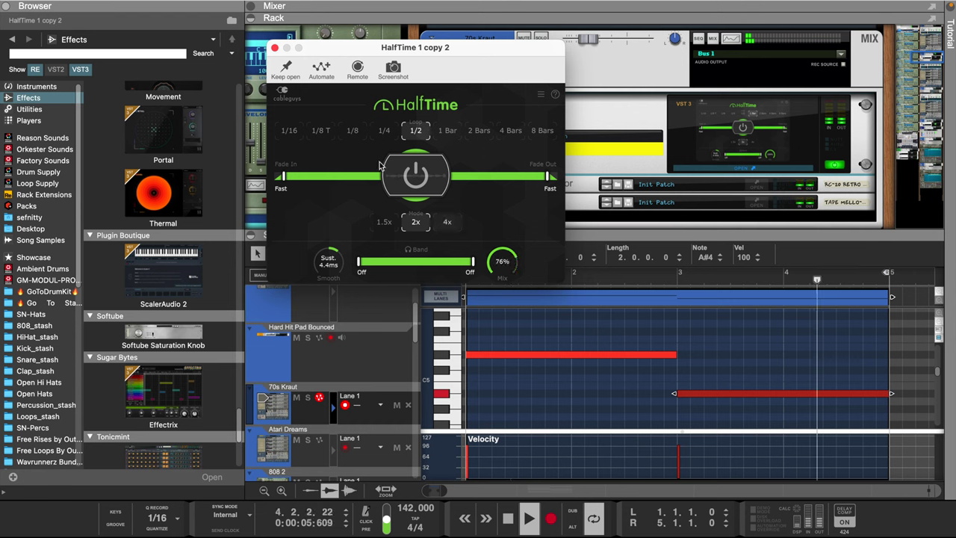
{"action": "left_click", "coordinate": [274, 47]}
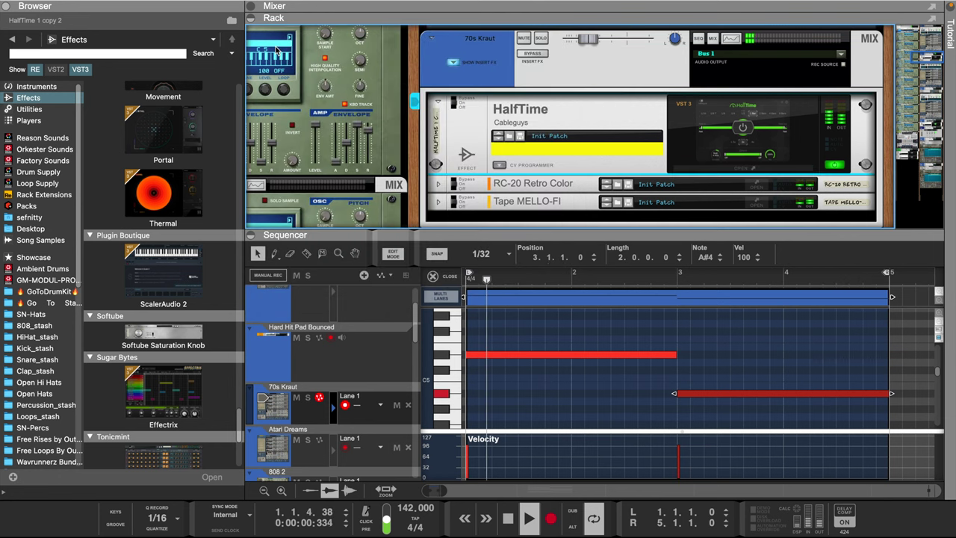
Step: Set the 70s Kraut channel's high-pass filter to about 1.25 kHz in the Spectrum EQ and close the EQ
{"action": "left_click", "coordinate": [728, 40]}
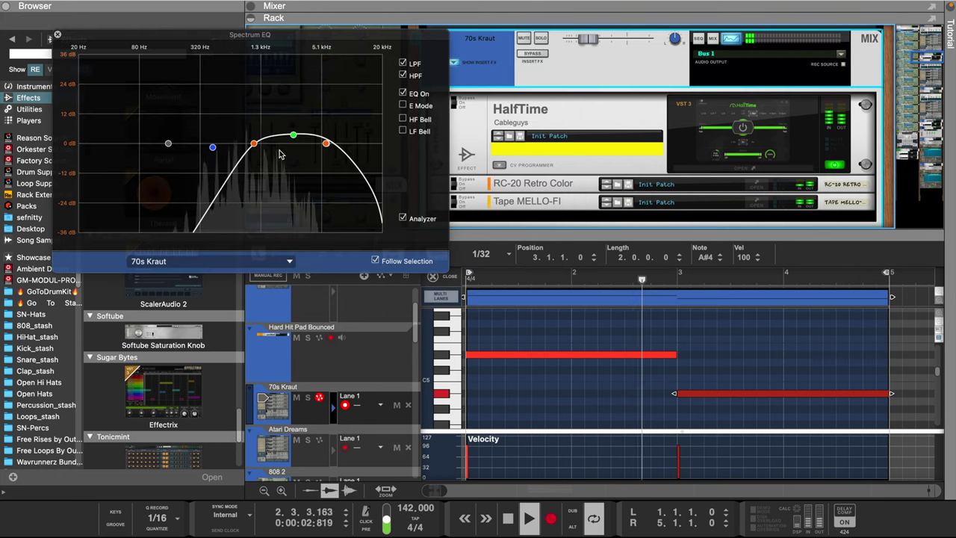
{"action": "mouse_move", "coordinate": [248, 147]}
{"action": "left_mouse_down"}
{"action": "mouse_move", "coordinate": [166, 152]}
{"action": "mouse_move", "coordinate": [259, 152]}
{"action": "mouse_move", "coordinate": [260, 143]}
{"action": "left_mouse_up"}
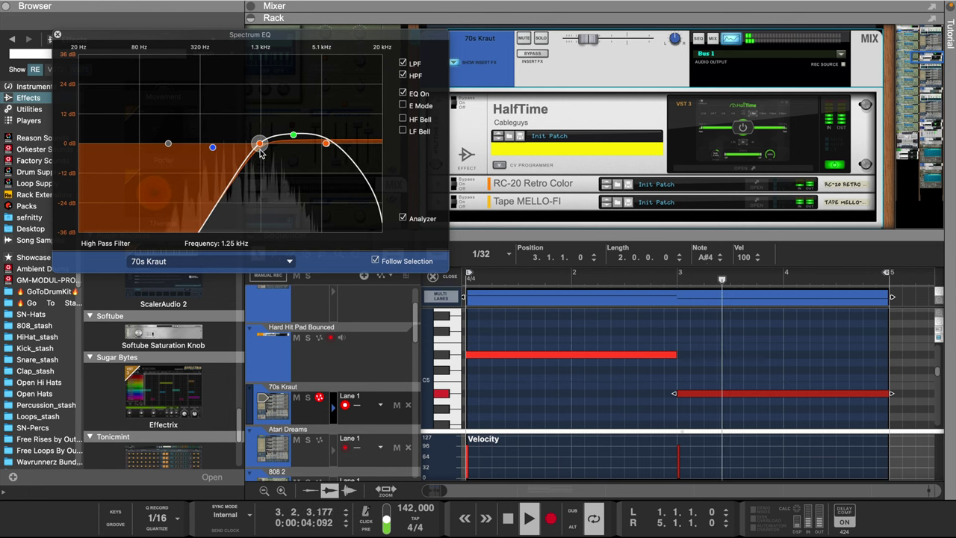
{"action": "left_click", "coordinate": [57, 36]}
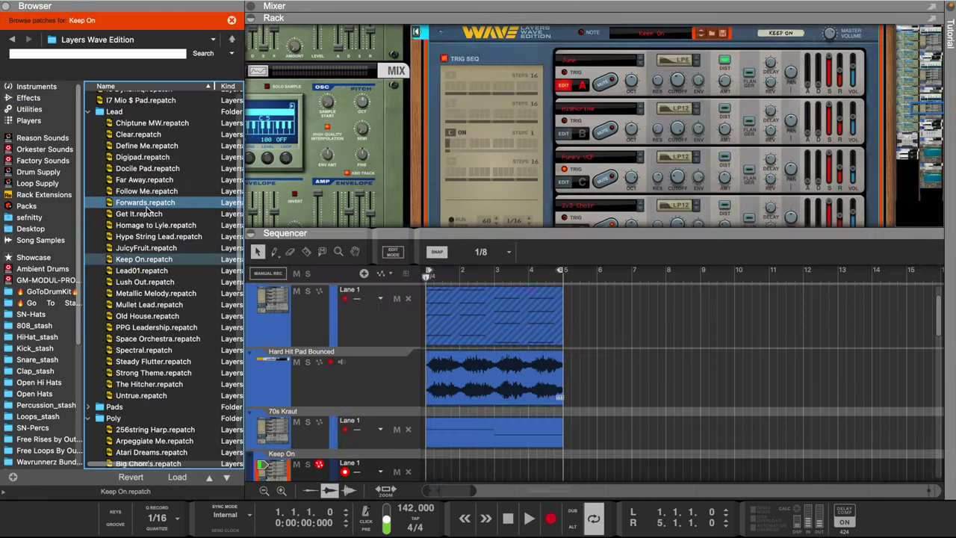
Step: Audition Layers Wave Edition patches from the Lead and Poly folders, including Forwards, Far Away, Follow Me and 256string Harp
{"action": "left_click", "coordinate": [145, 203]}
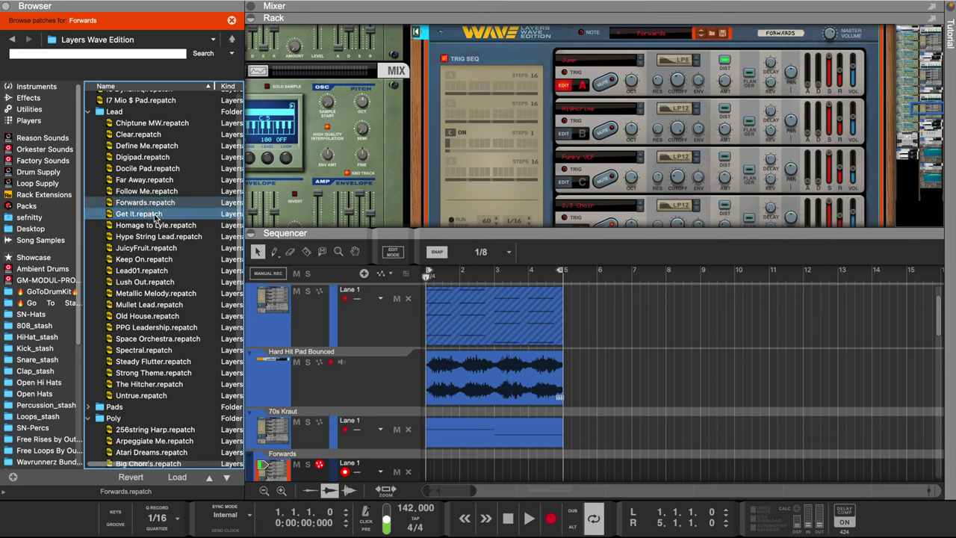
{"action": "scroll", "coordinate": [154, 215], "scroll_direction": "up", "scroll_amount": 4}
{"action": "scroll", "coordinate": [155, 215], "scroll_direction": "down", "scroll_amount": 7}
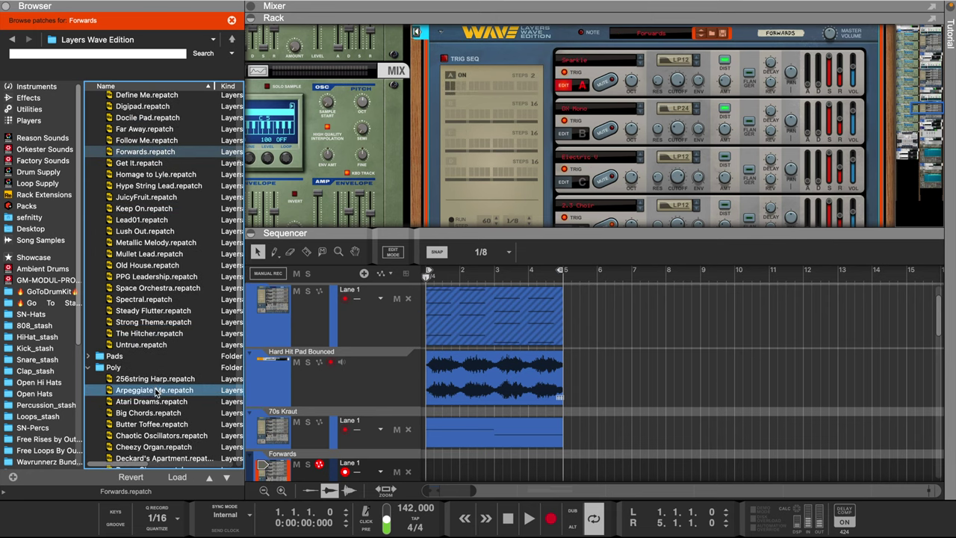
{"action": "left_click", "coordinate": [157, 380]}
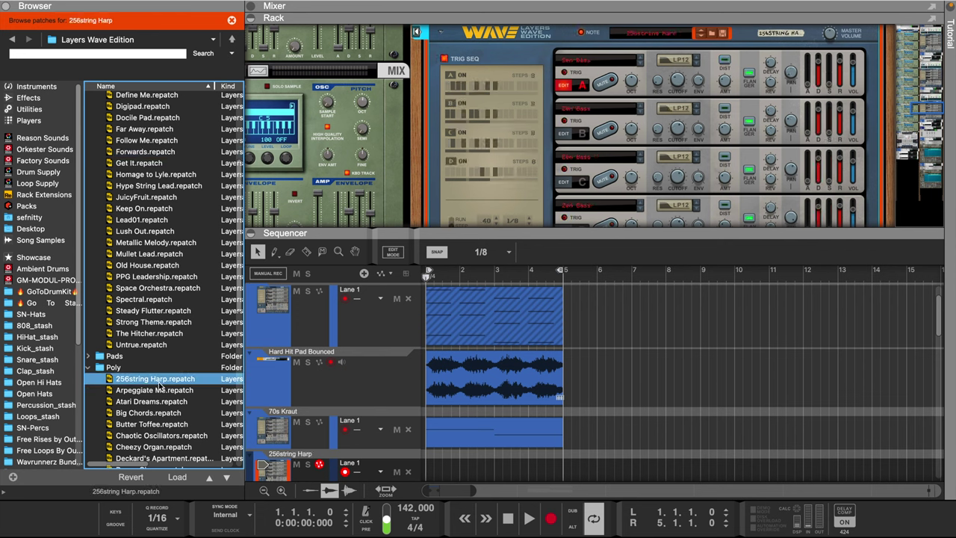
{"action": "left_click", "coordinate": [138, 131]}
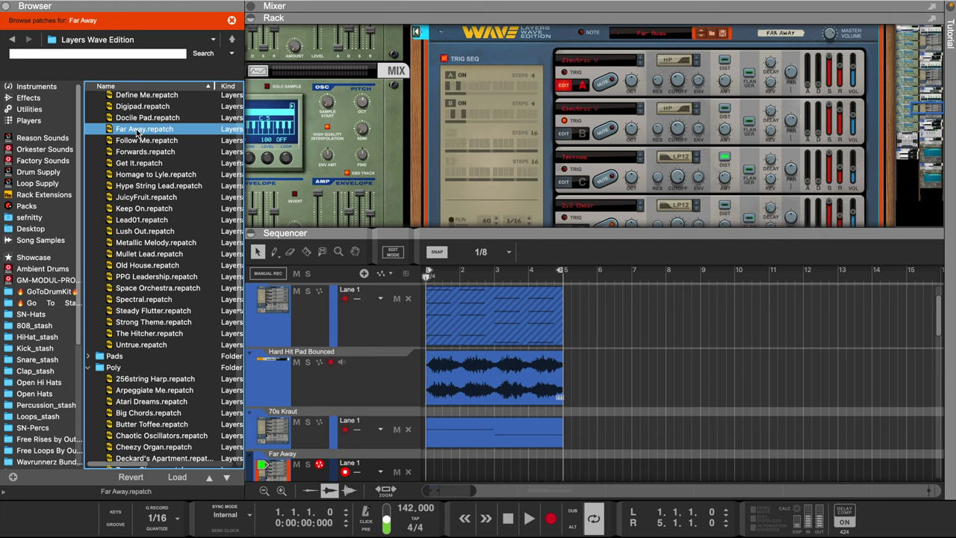
{"action": "left_click", "coordinate": [144, 141]}
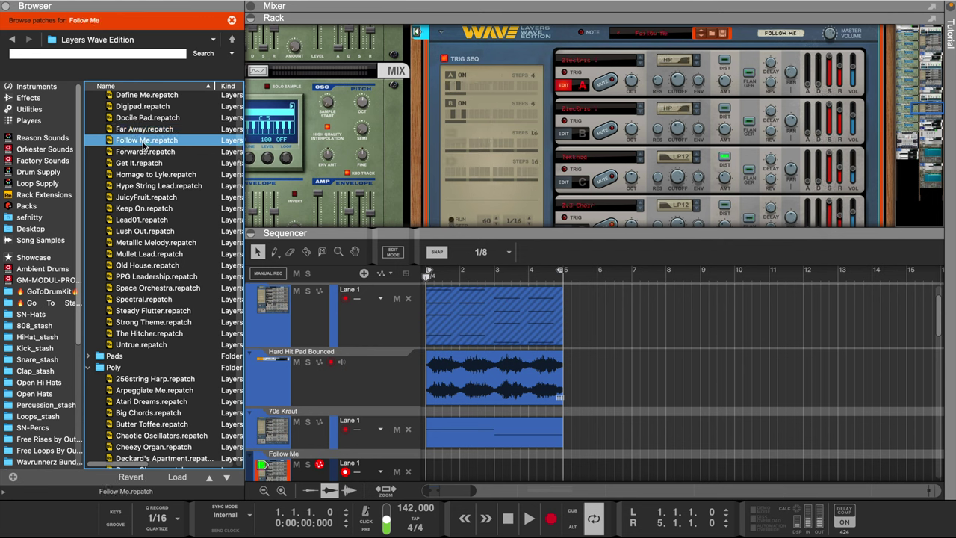
{"action": "left_click", "coordinate": [159, 290]}
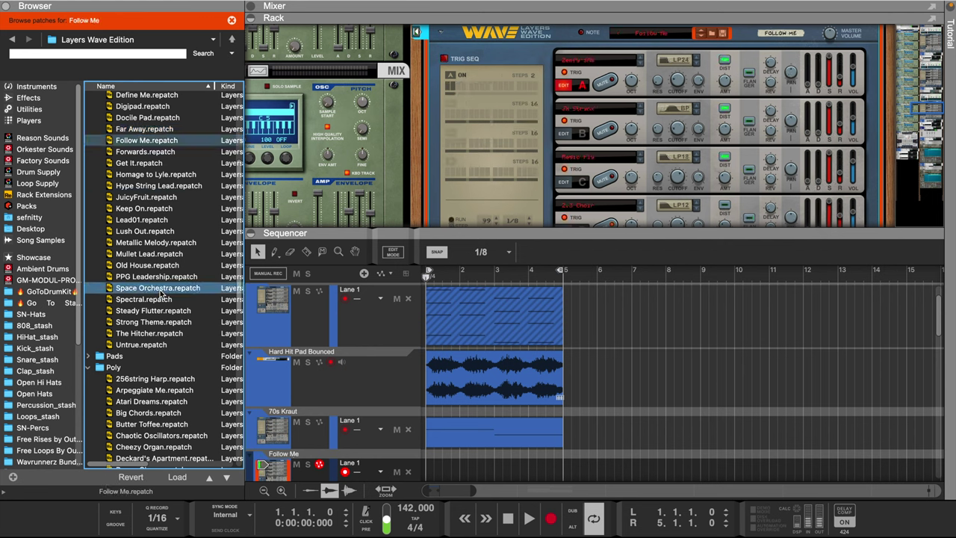
{"action": "left_click", "coordinate": [154, 380]}
{"action": "left_click", "coordinate": [155, 382]}
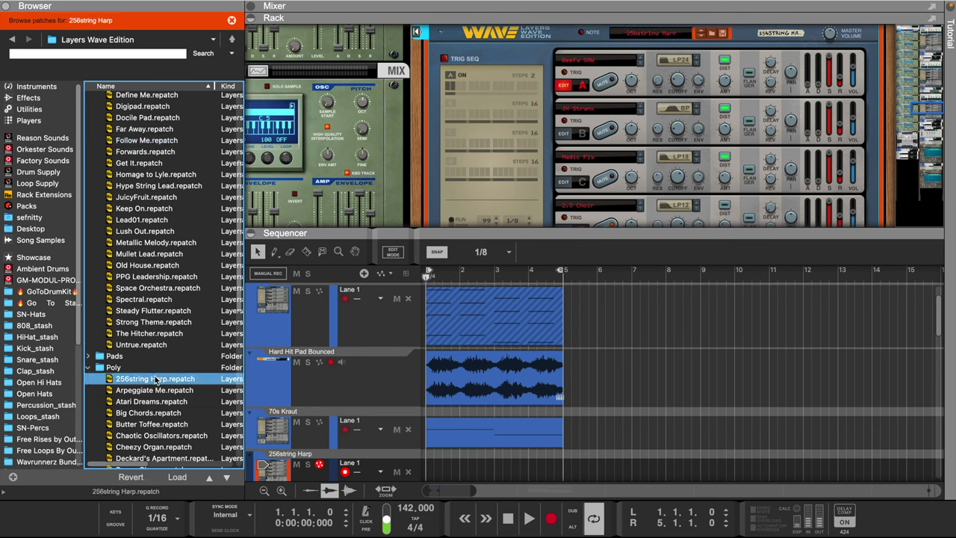
Step: Try the Arpeggiate Me patch from the Poly folder and load Atari Dreams in its place
{"action": "scroll", "coordinate": [155, 365], "scroll_direction": "down", "scroll_amount": 3}
{"action": "left_click", "coordinate": [153, 332]}
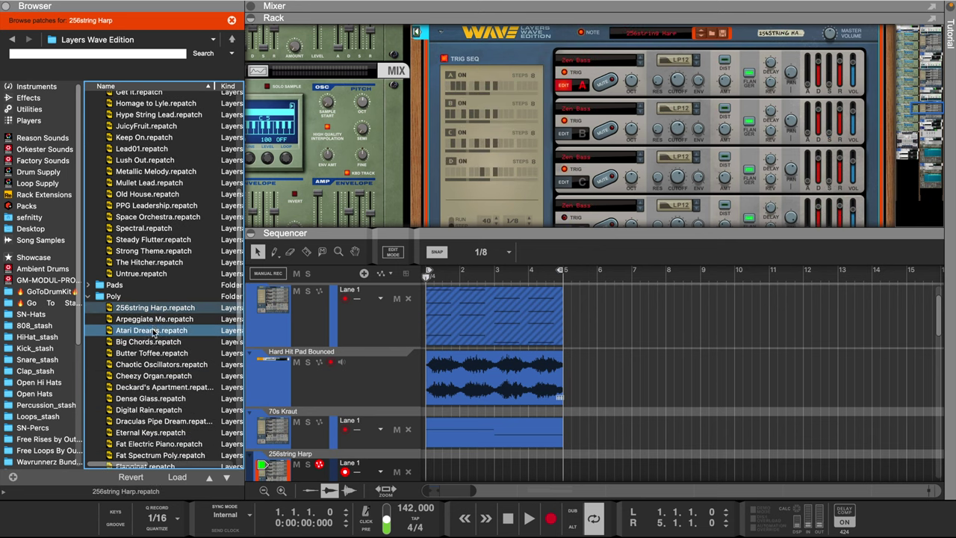
{"action": "left_click", "coordinate": [156, 320]}
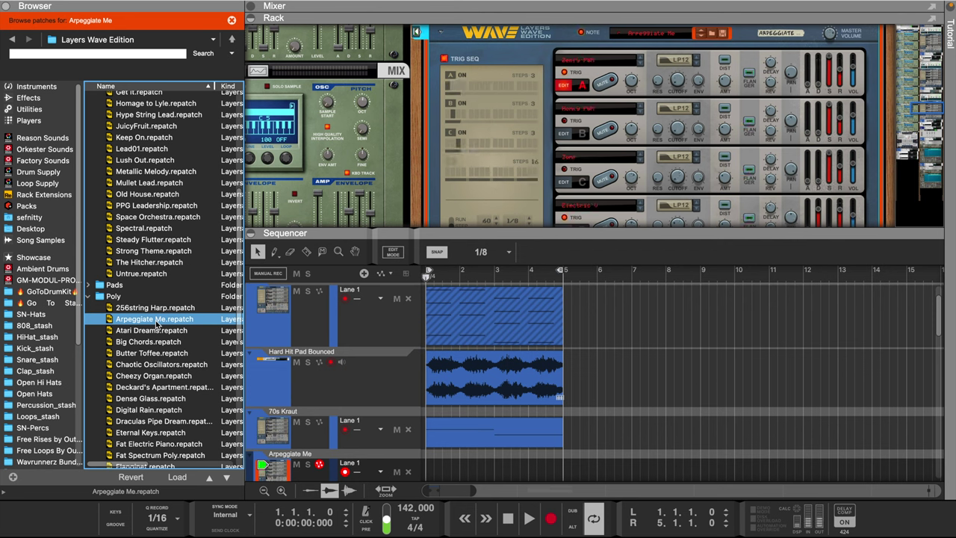
{"action": "left_click", "coordinate": [157, 330]}
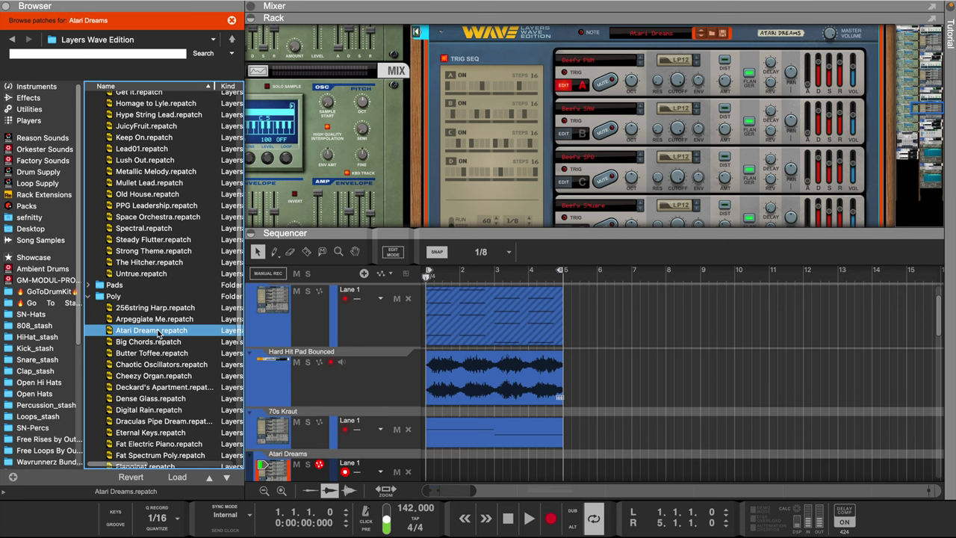
Step: Create a four-bar clip from bar 1 on the Atari Dreams track and open it for note editing
{"action": "scroll", "coordinate": [447, 414], "scroll_direction": "down", "scroll_amount": 3}
{"action": "left_click", "coordinate": [430, 419]}
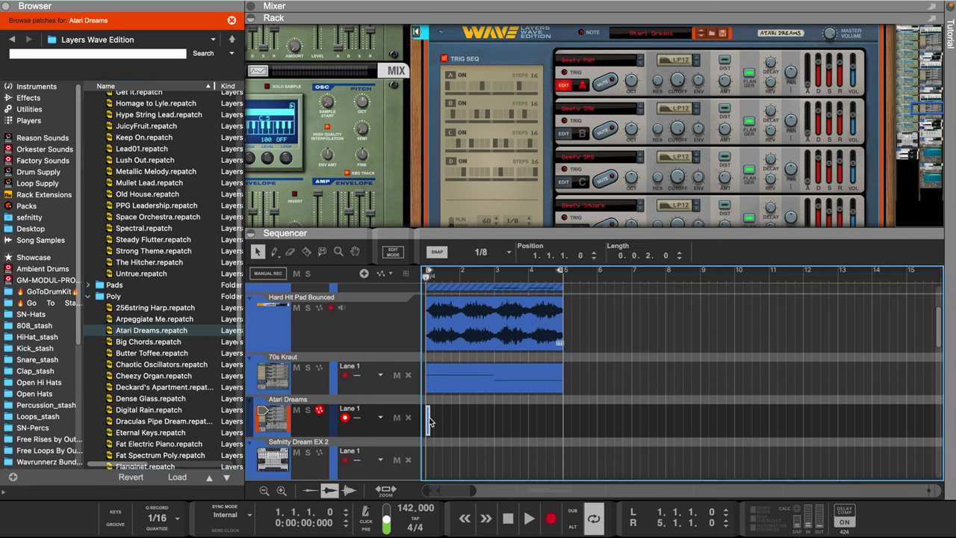
{"action": "left_click_drag", "start_coordinate": [431, 419], "coordinate": [561, 424]}
{"action": "double_click", "coordinate": [533, 425]}
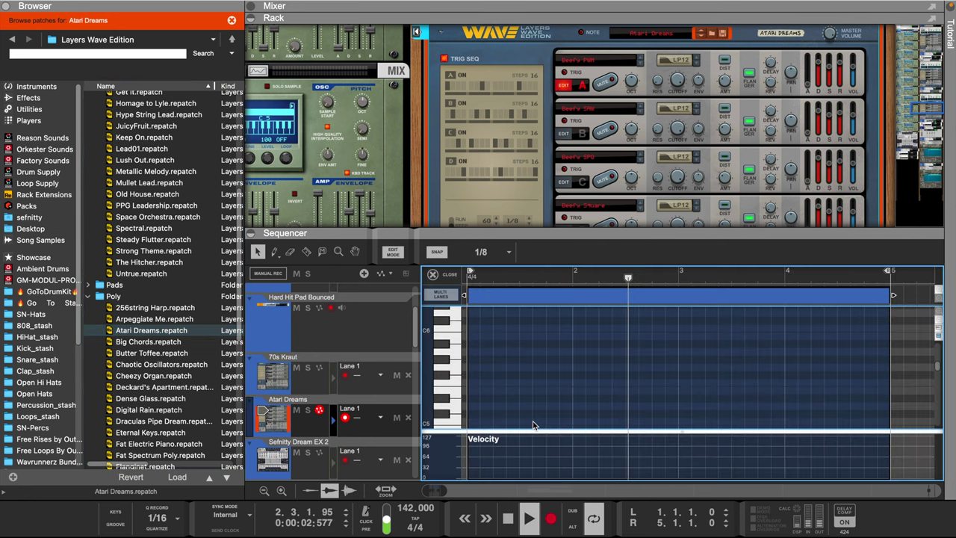
Step: Add eighth notes to the Atari Dreams clip: D#5 at 1.1, F#5 at 2.3, A#4 at 3.1 and C#5 at 4.3
{"action": "scroll", "coordinate": [456, 395], "scroll_direction": "up", "scroll_amount": 2}
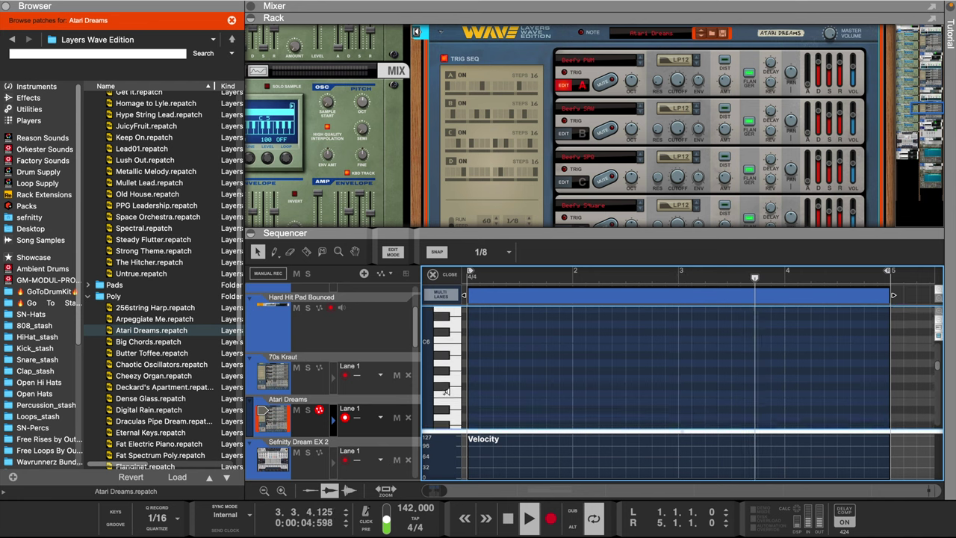
{"action": "scroll", "coordinate": [451, 373], "scroll_direction": "down", "scroll_amount": 2}
{"action": "scroll", "coordinate": [452, 366], "scroll_direction": "up", "scroll_amount": 1}
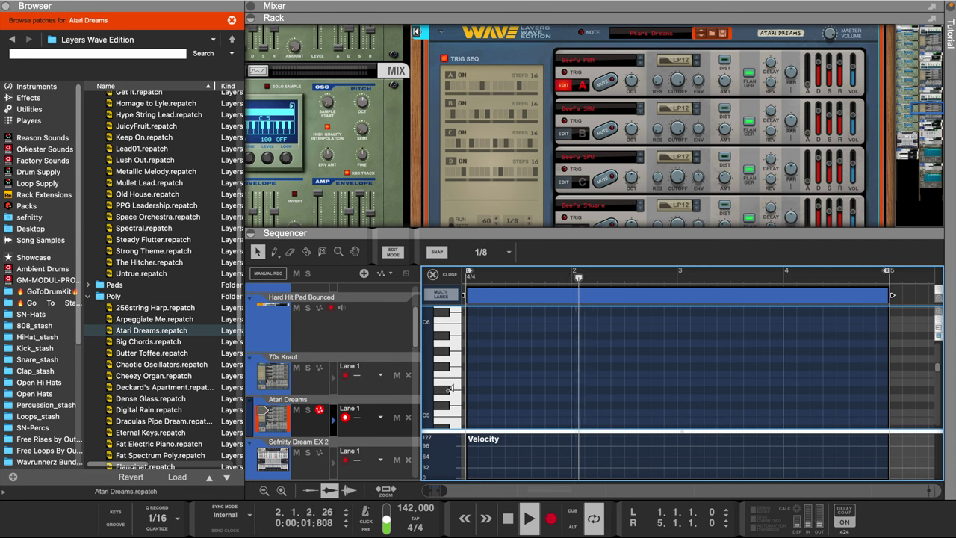
{"action": "left_click", "coordinate": [470, 389]}
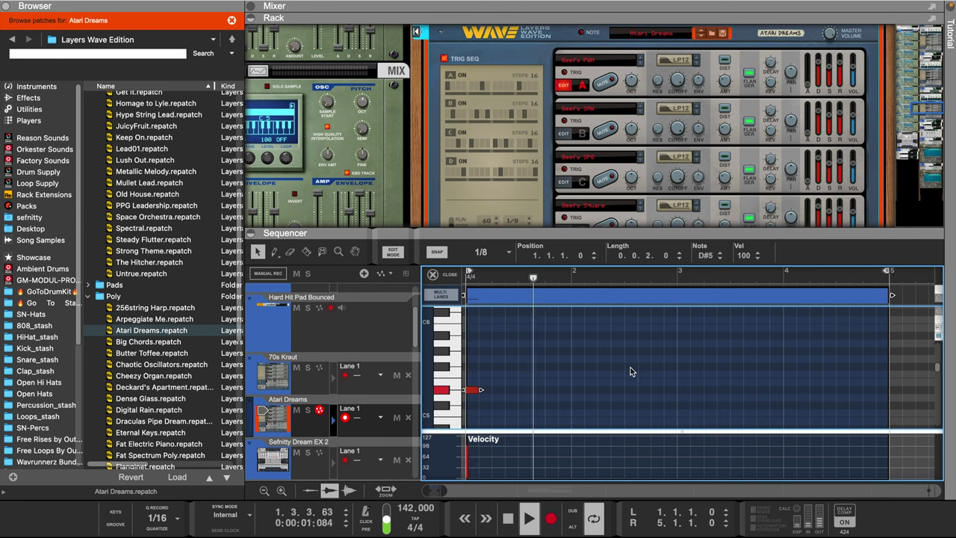
{"action": "left_click", "coordinate": [630, 366]}
{"action": "scroll", "coordinate": [698, 395], "scroll_direction": "down", "scroll_amount": 2}
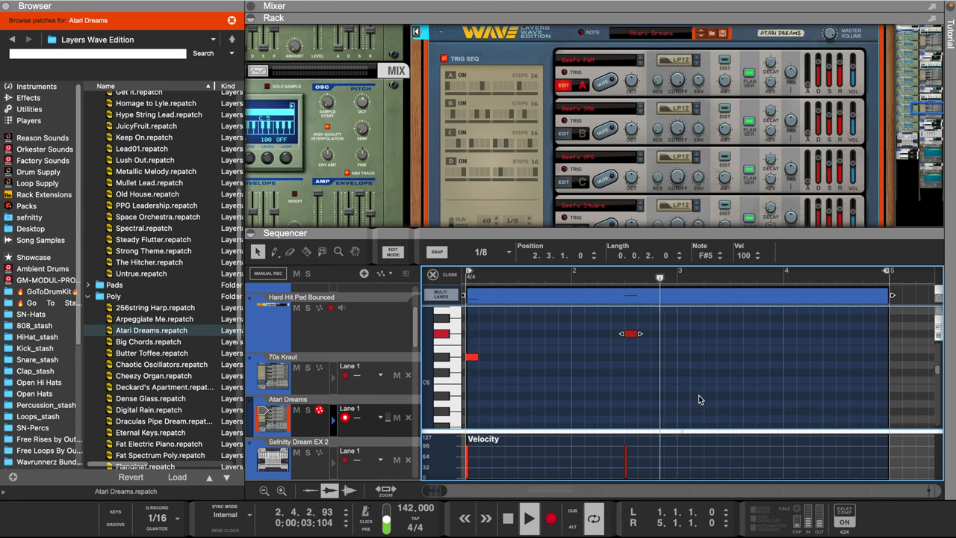
{"action": "left_click", "coordinate": [680, 396]}
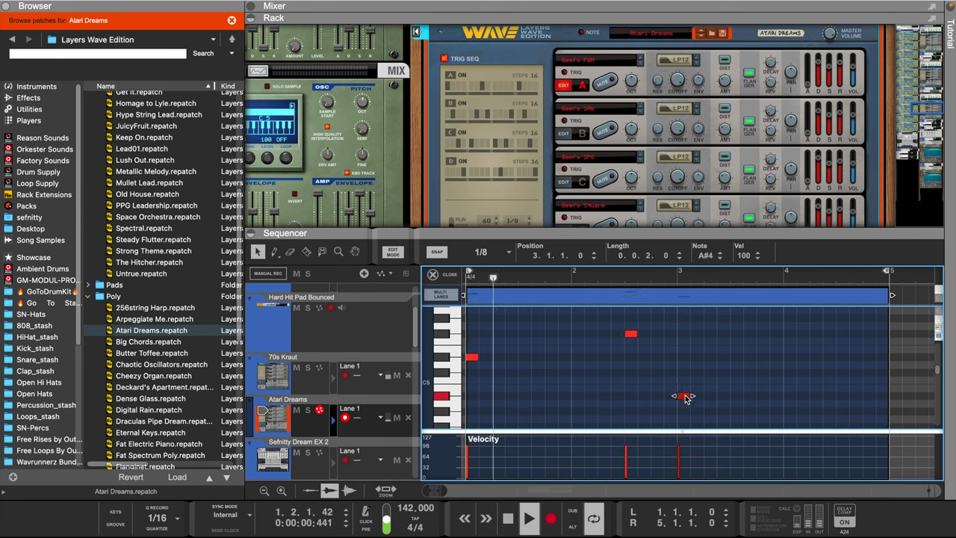
{"action": "left_click", "coordinate": [841, 371]}
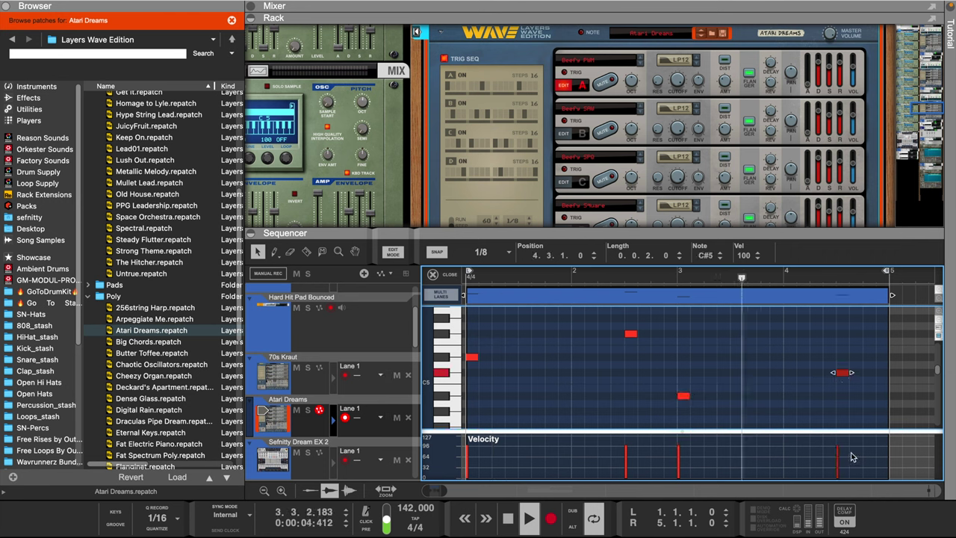
Step: Raise the velocity of all four Atari Dreams notes to 127, close the clip and return to the selection tool
{"action": "key", "text": "w"}
{"action": "left_click_drag", "start_coordinate": [854, 438], "coordinate": [459, 436]}
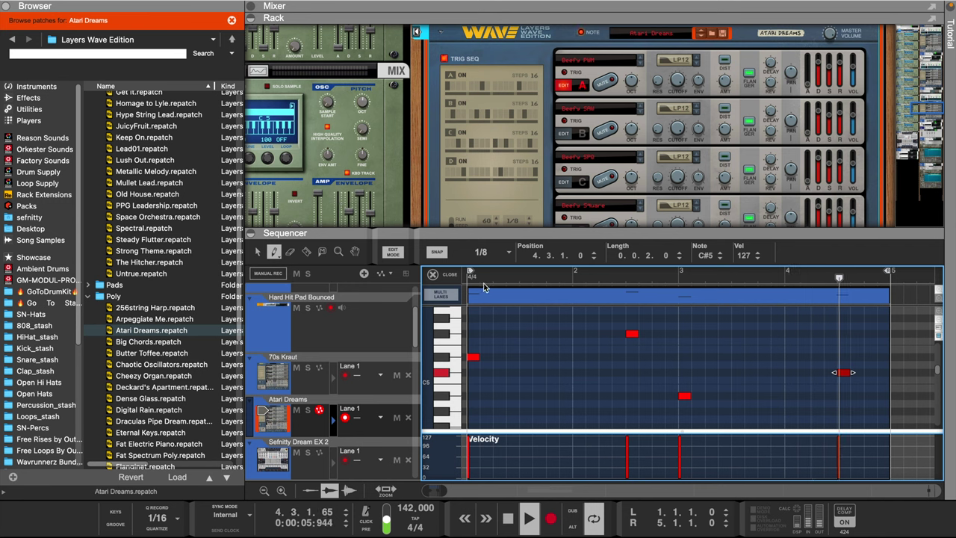
{"action": "left_click", "coordinate": [440, 274]}
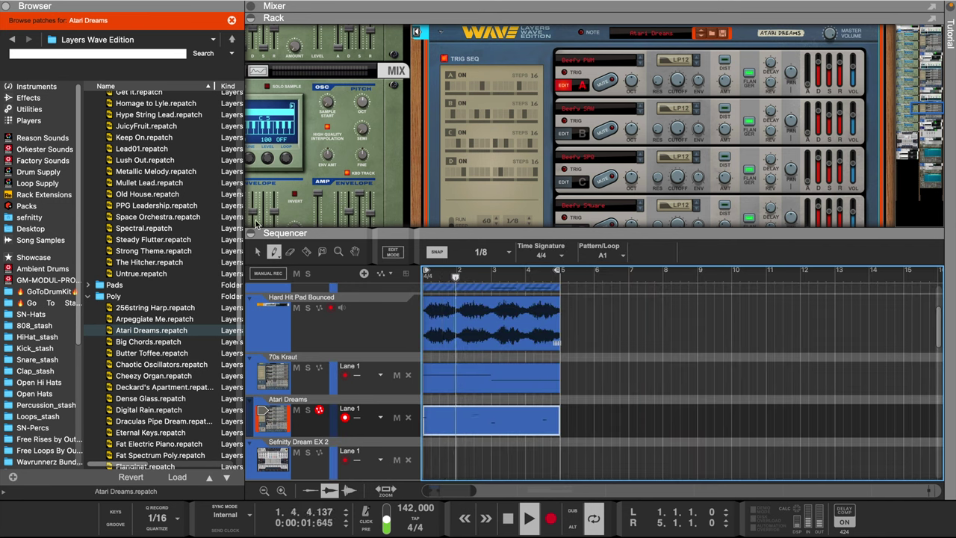
{"action": "left_click", "coordinate": [257, 252]}
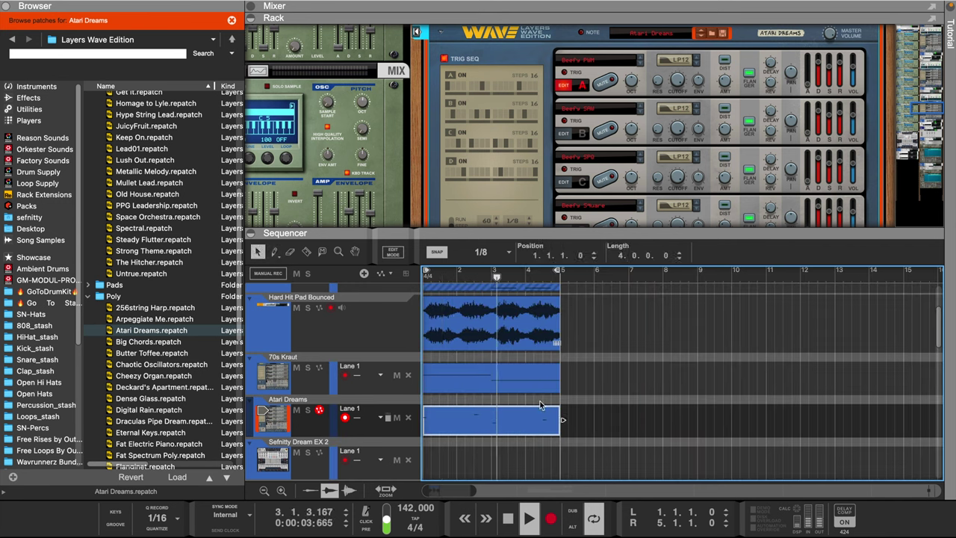
Step: Duplicate the bounced pad and 70s Kraut clips so the copies start at bar 5
{"action": "scroll", "coordinate": [566, 362], "scroll_direction": "up", "scroll_amount": 4}
{"action": "scroll", "coordinate": [574, 358], "scroll_direction": "down", "scroll_amount": 3}
{"action": "left_click_drag", "start_coordinate": [582, 357], "coordinate": [463, 383]}
{"action": "key", "text": "super+d"}
Step: Set the loop range to run from bar 5 to bar 9
{"action": "scroll", "coordinate": [508, 390], "scroll_direction": "down", "scroll_amount": 3}
{"action": "left_click_drag", "start_coordinate": [558, 284], "coordinate": [699, 284]}
{"action": "left_click_drag", "start_coordinate": [427, 274], "coordinate": [565, 282]}
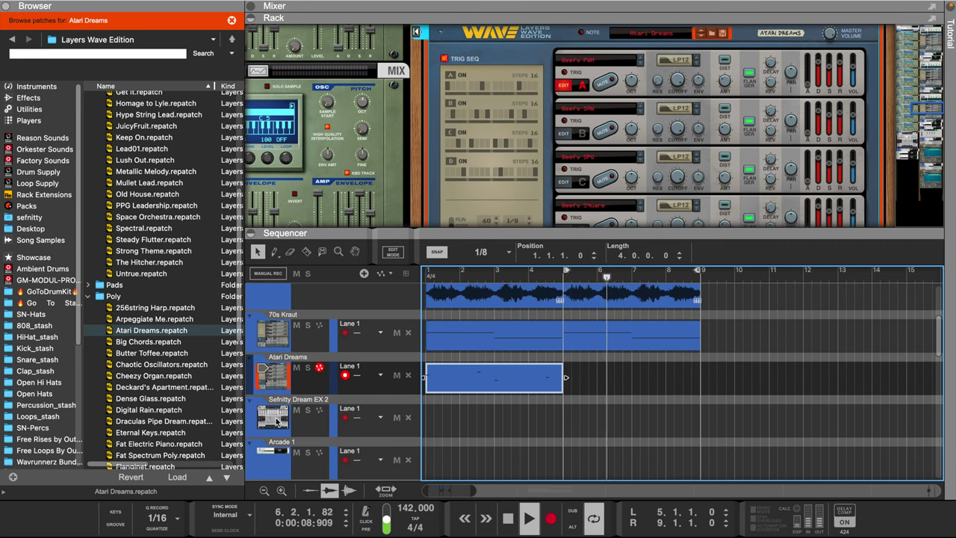
Step: Create a four-bar clip at bar 5 on the Sefnitty Dream EX 2 track and duplicate the Atari Dreams clip to bar 5
{"action": "left_click", "coordinate": [567, 418]}
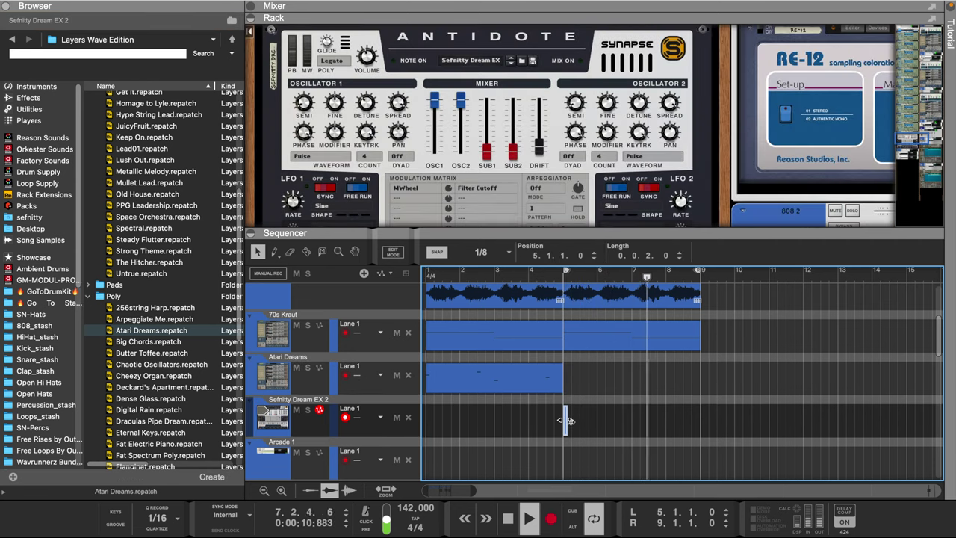
{"action": "left_click_drag", "start_coordinate": [567, 418], "coordinate": [696, 419]}
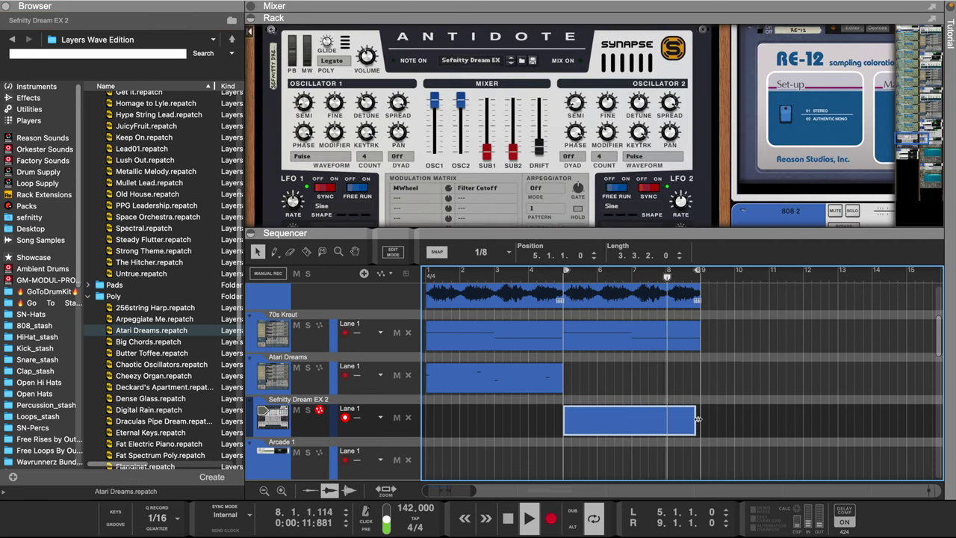
{"action": "left_click", "coordinate": [548, 388]}
{"action": "key", "text": "ctrl+d"}
{"action": "left_click", "coordinate": [618, 426]}
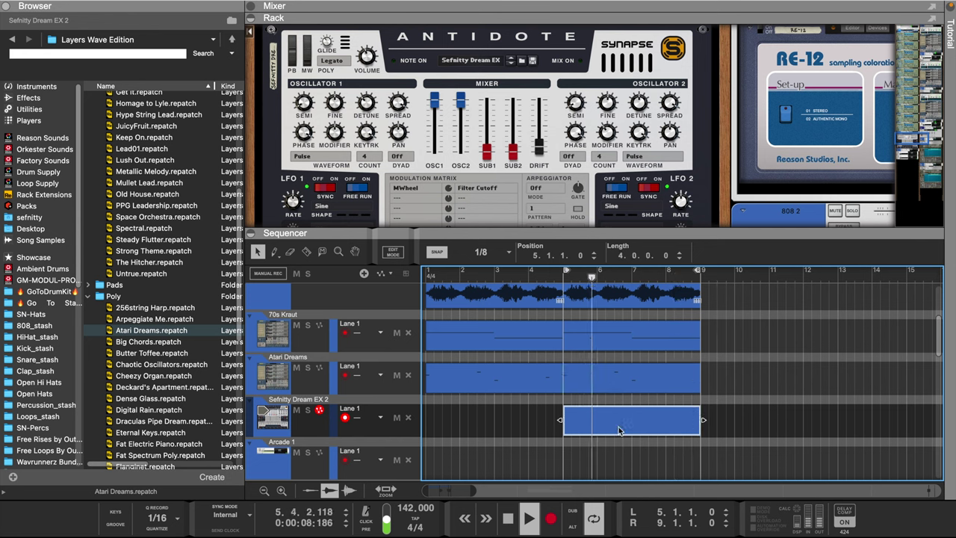
Step: Open the Sefnitty Dream EX 2 clip and draw a two-bar D#2 note starting at bar 5
{"action": "double_click", "coordinate": [618, 426]}
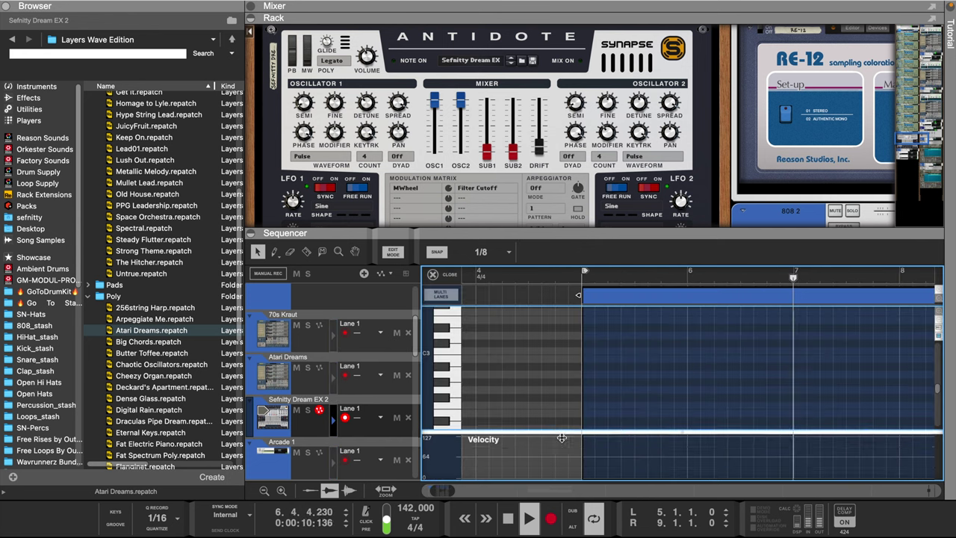
{"action": "left_click_drag", "start_coordinate": [561, 438], "coordinate": [562, 478]}
{"action": "scroll", "coordinate": [455, 423], "scroll_direction": "down", "scroll_amount": 1}
{"action": "left_click", "coordinate": [455, 423]}
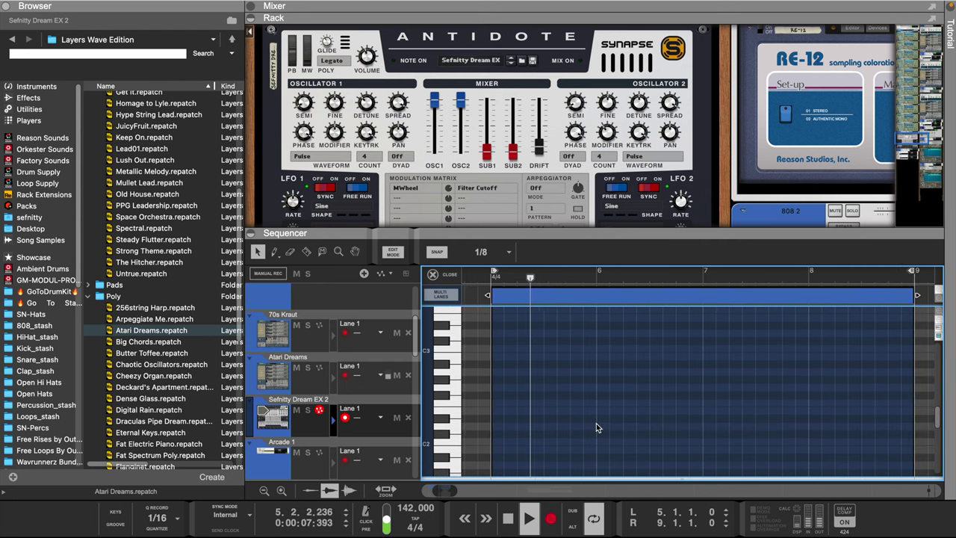
{"action": "left_click", "coordinate": [495, 419]}
{"action": "left_click_drag", "start_coordinate": [505, 419], "coordinate": [705, 421]}
Step: Duplicate the D#2 note to bar 7, lower the copy five semitones to A#1, and close the clip
{"action": "key", "text": "super+d"}
{"action": "key", "text": "Down"}
{"action": "key", "text": "Down"}
{"action": "key", "text": "Down"}
{"action": "key", "text": "Down"}
{"action": "key", "text": "Down"}
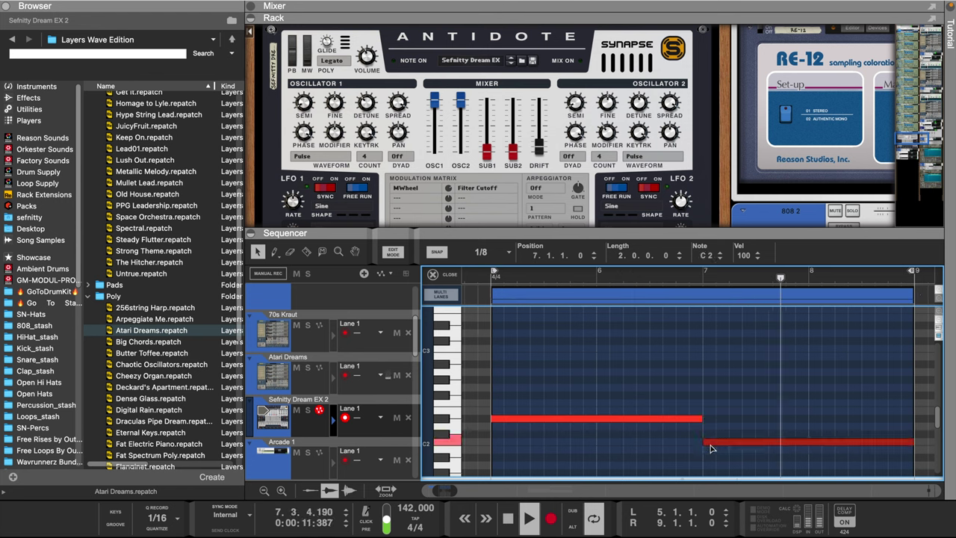
{"action": "scroll", "coordinate": [633, 419], "scroll_direction": "down", "scroll_amount": 2}
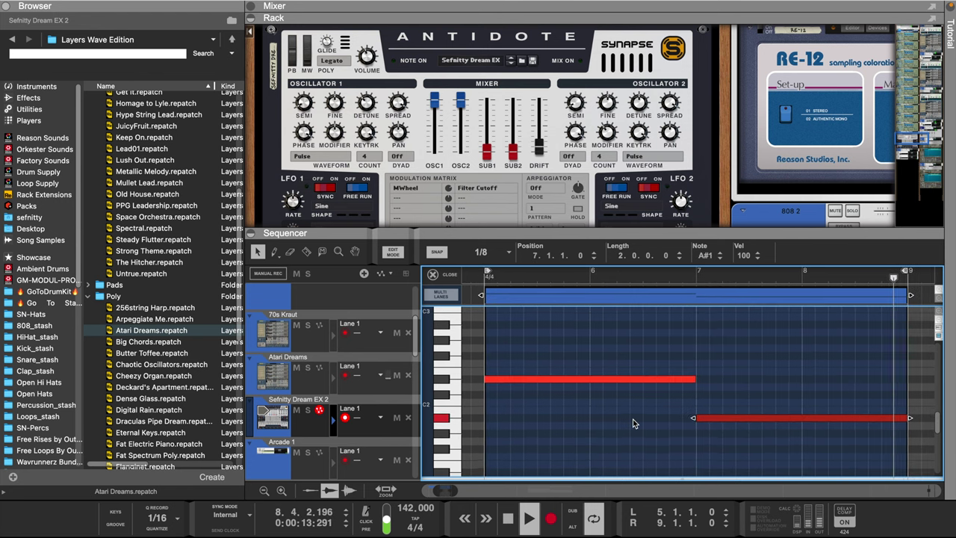
{"action": "key", "text": "super+e"}
Step: Move the Sefnitty Dream EX 2 clip to bar 1 and duplicate it so the copy starts at bar 5
{"action": "scroll", "coordinate": [560, 394], "scroll_direction": "left", "scroll_amount": 4}
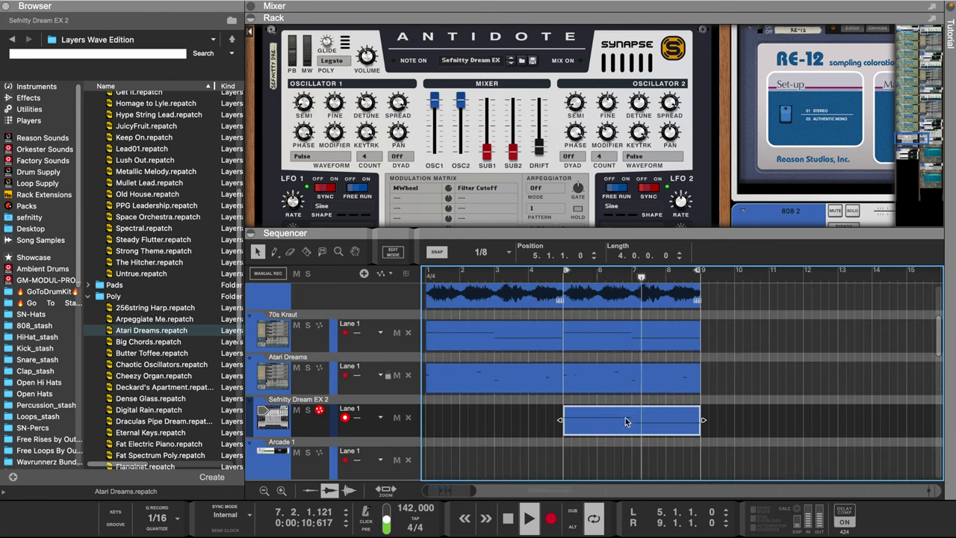
{"action": "left_click_drag", "start_coordinate": [625, 417], "coordinate": [449, 417]}
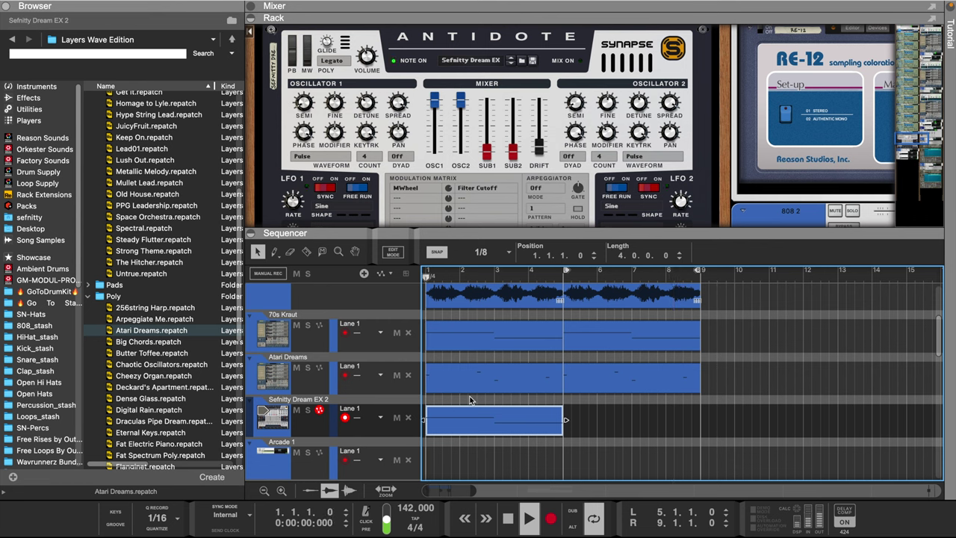
{"action": "key", "text": "super+d"}
Step: In the copied Sefnitty Dream EX 2 clip, raise the note at bar 7 one octave to A#2 and close the clip
{"action": "double_click", "coordinate": [597, 417]}
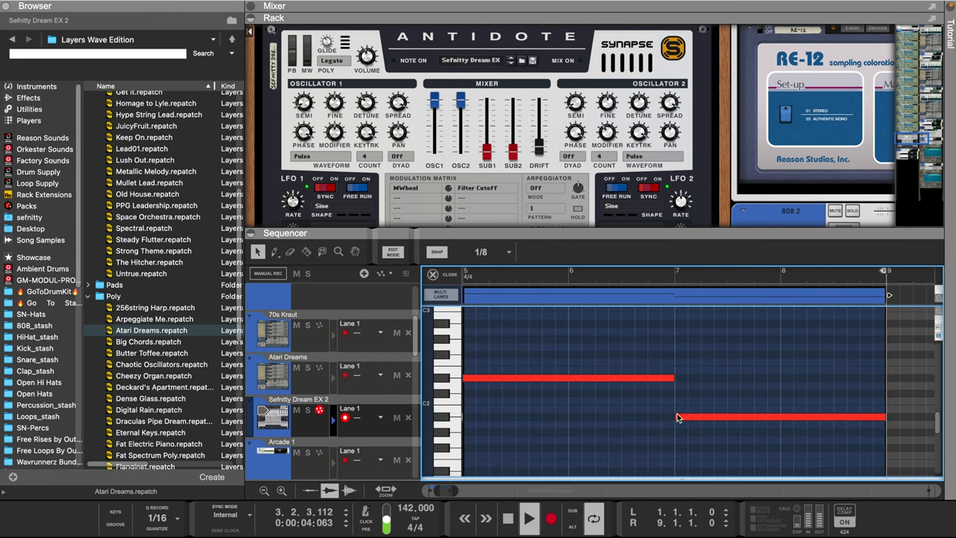
{"action": "left_click", "coordinate": [687, 418]}
{"action": "key", "text": "shift+Up"}
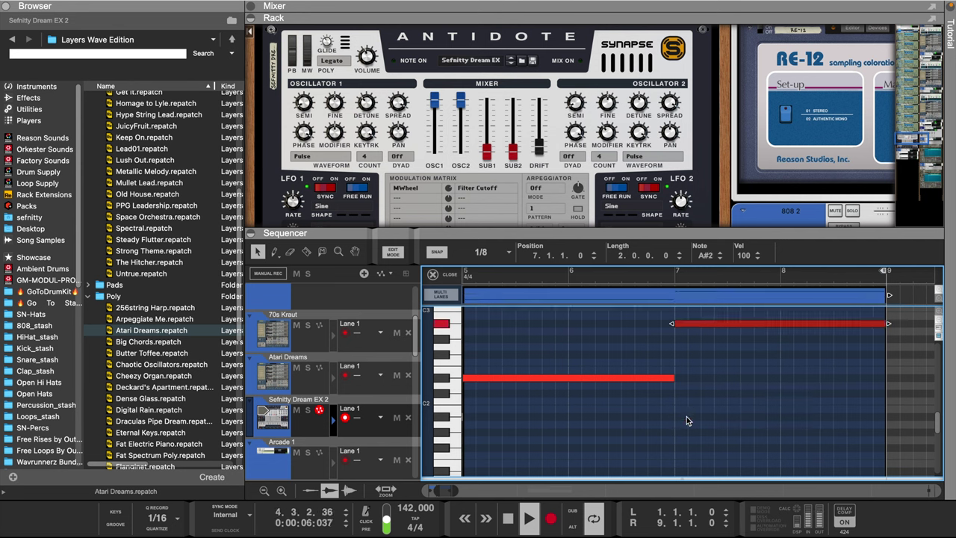
{"action": "left_click", "coordinate": [452, 277]}
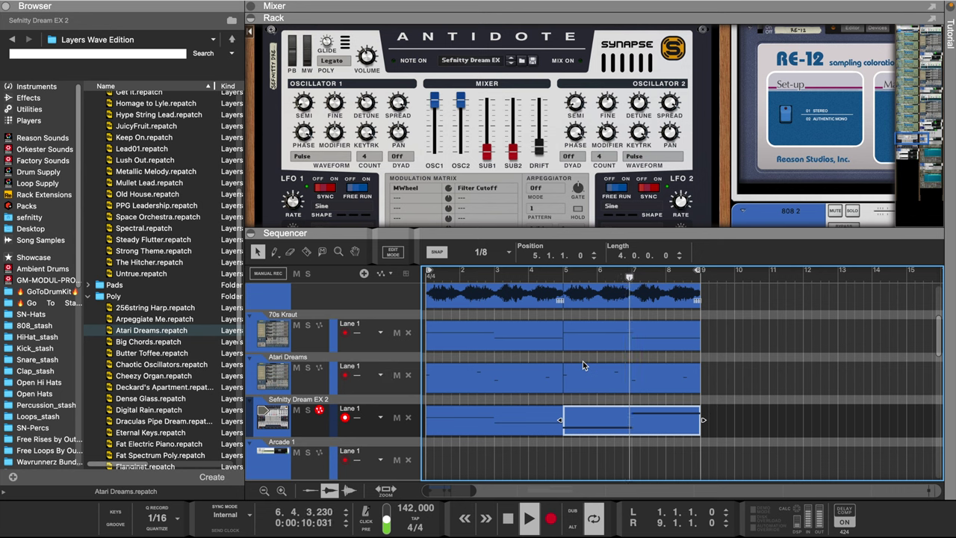
{"action": "left_click", "coordinate": [487, 340]}
{"action": "key", "text": "Delete"}
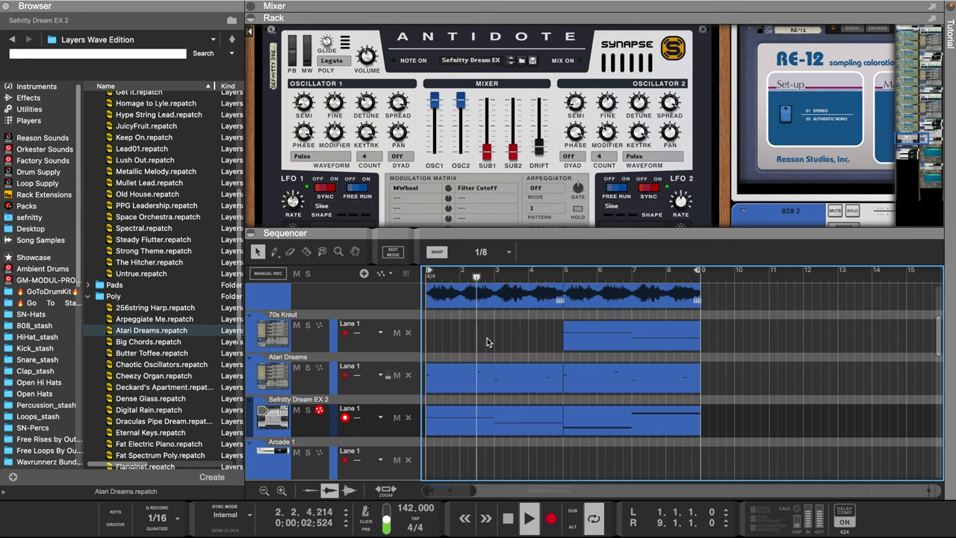
{"action": "key", "text": "ctrl+z"}
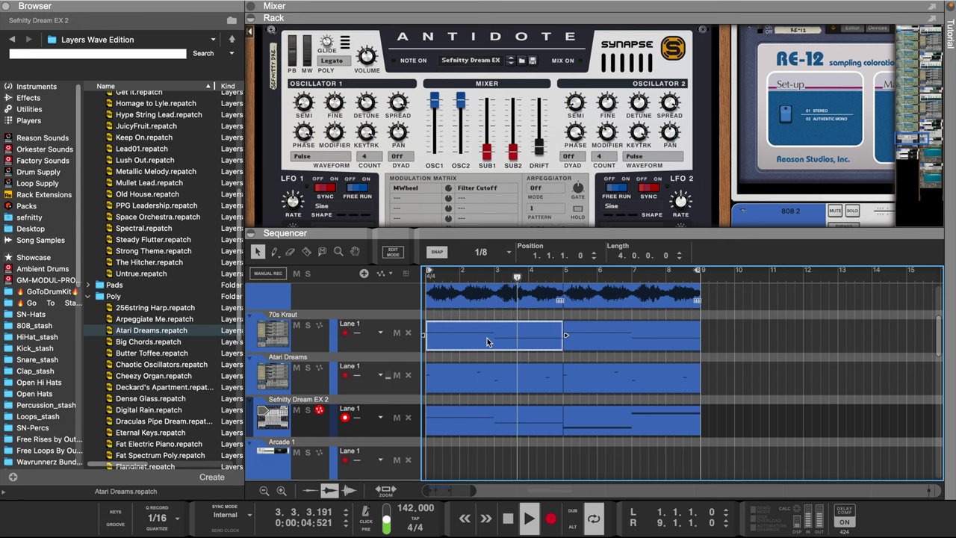
Step: Select the Arcade 1 track and open its Arcade plug-in window
{"action": "scroll", "coordinate": [487, 341], "scroll_direction": "up", "scroll_amount": 2}
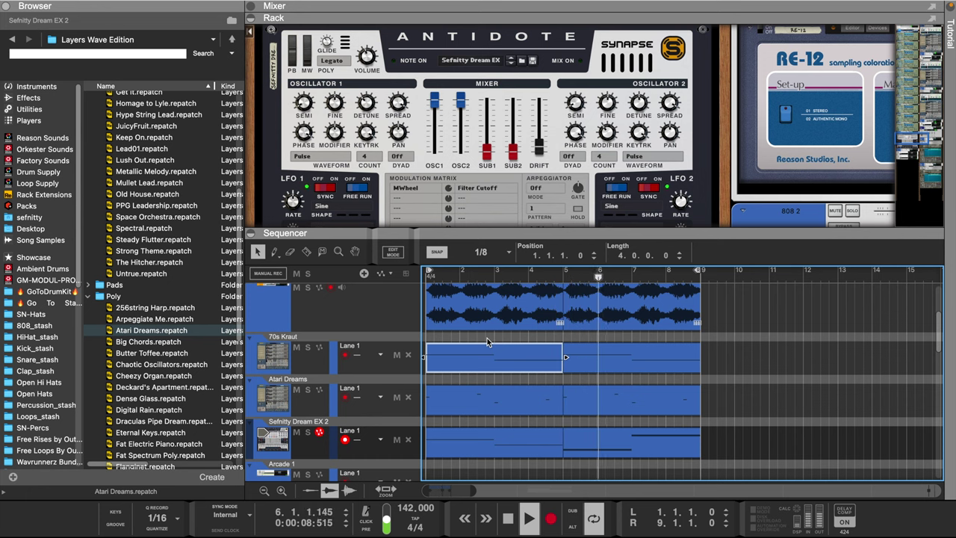
{"action": "scroll", "coordinate": [487, 337], "scroll_direction": "down", "scroll_amount": 3}
{"action": "left_click", "coordinate": [270, 449]}
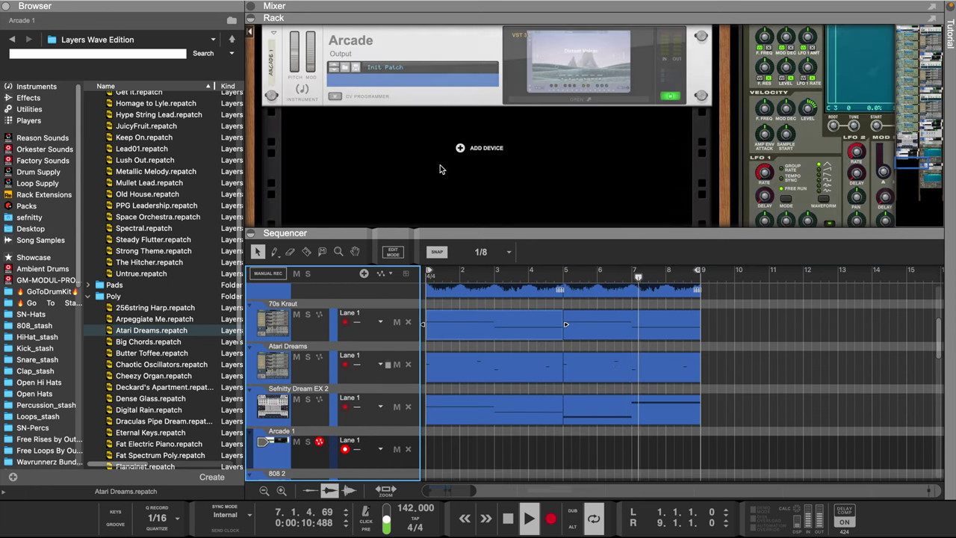
{"action": "left_click", "coordinate": [568, 103]}
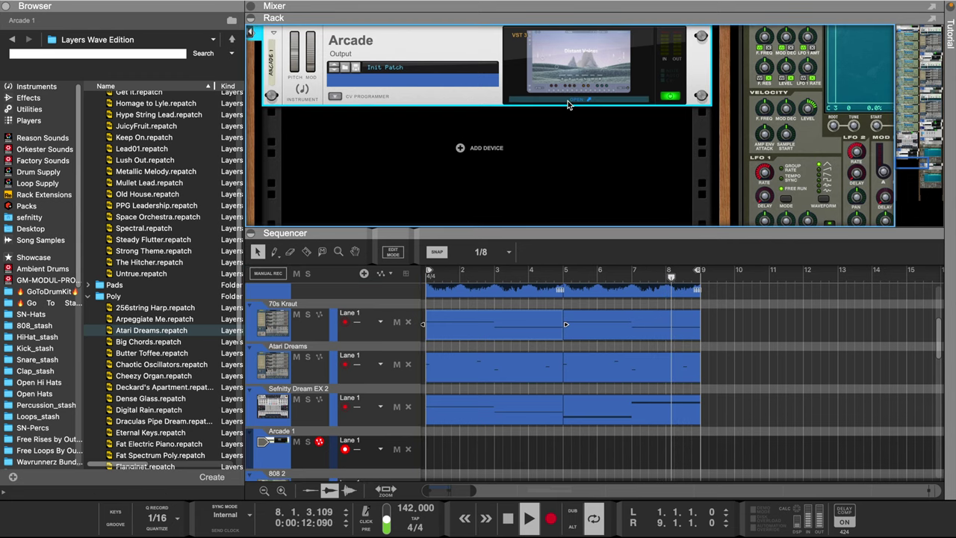
{"action": "left_click", "coordinate": [567, 101]}
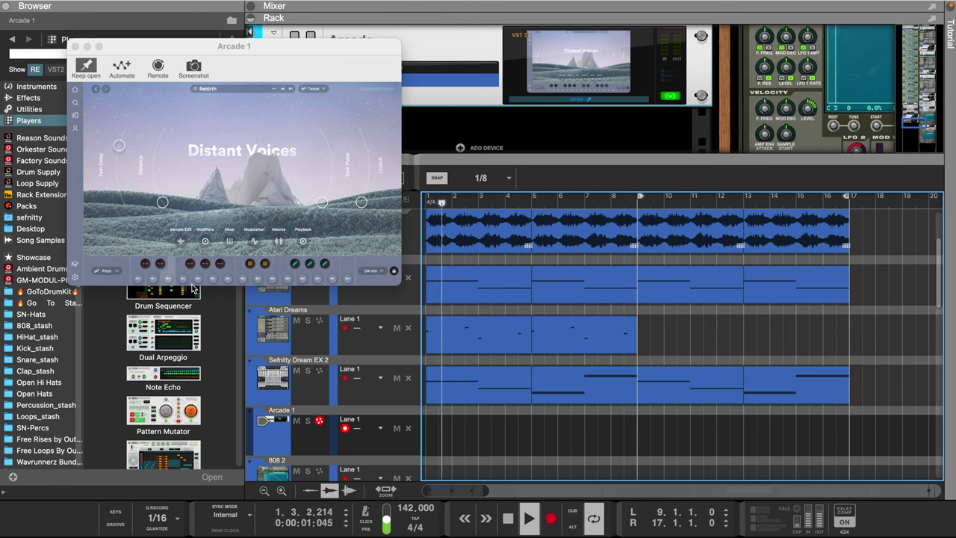
Step: Audition several samples of the Rebirth kit in Arcade against the playing arrangement
{"action": "left_click", "coordinate": [182, 278]}
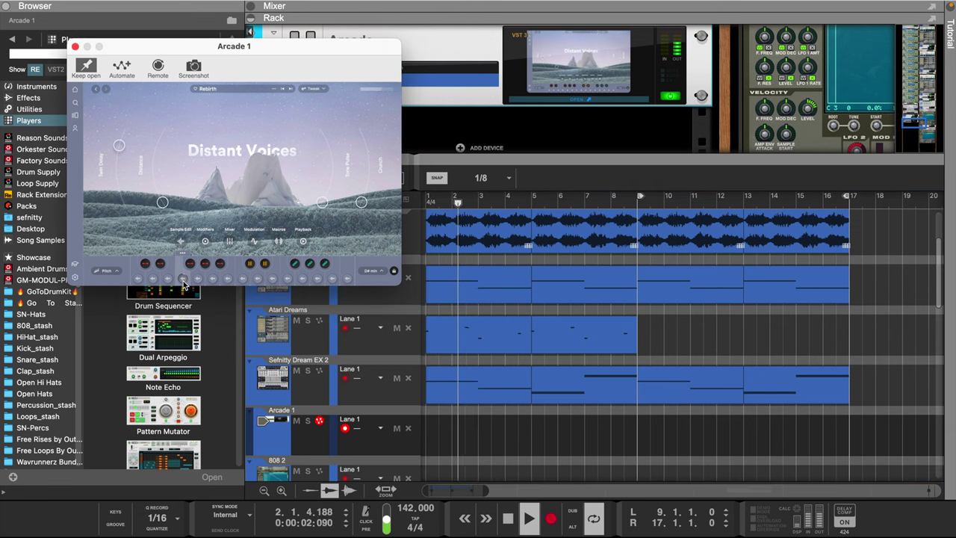
{"action": "left_click", "coordinate": [261, 281]}
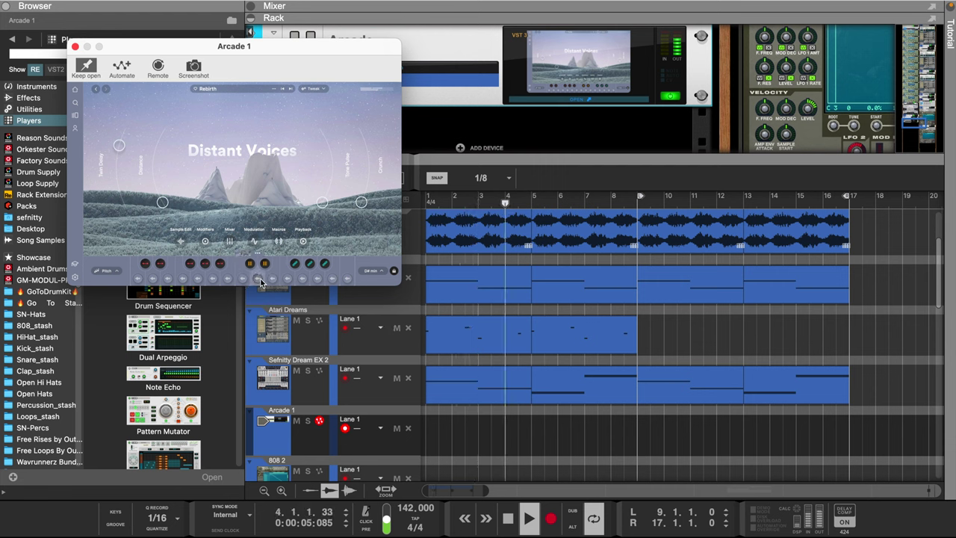
{"action": "left_click", "coordinate": [303, 279]}
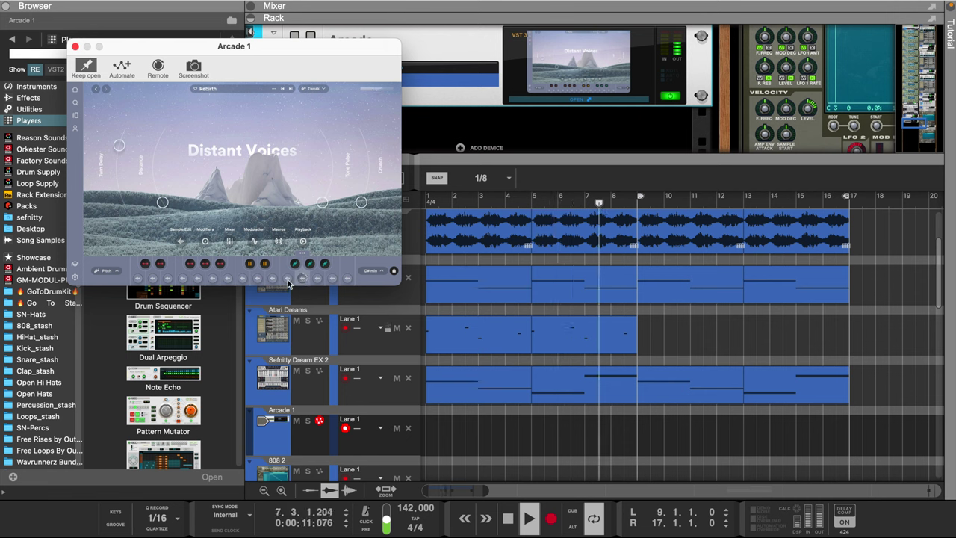
{"action": "left_click", "coordinate": [137, 281]}
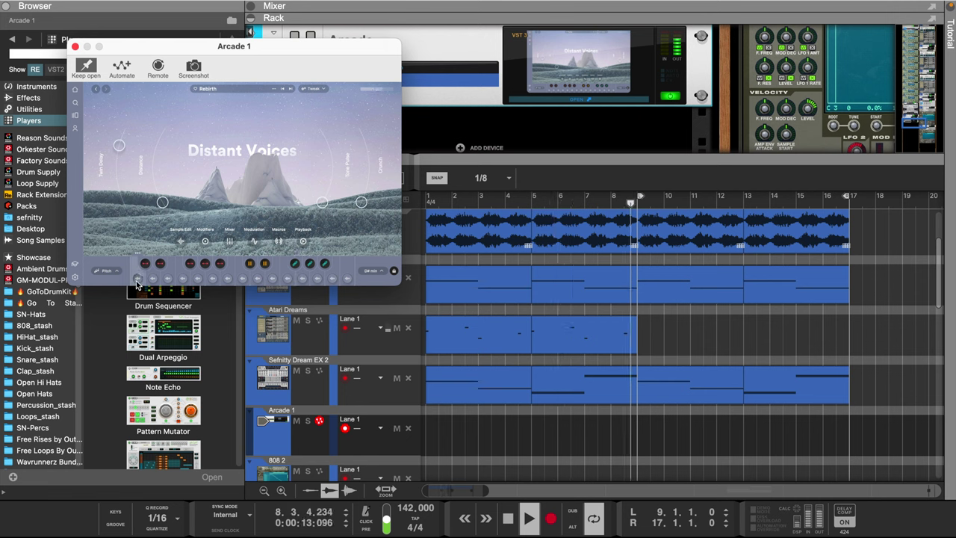
Step: Create an eight-bar clip from bar 9 to bar 17 on the Arcade 1 track and open it for note editing
{"action": "mouse_move", "coordinate": [639, 449]}
{"action": "left_mouse_down"}
{"action": "mouse_move", "coordinate": [639, 436]}
{"action": "mouse_move", "coordinate": [850, 442]}
{"action": "left_mouse_up"}
{"action": "double_click", "coordinate": [829, 446]}
{"action": "scroll", "coordinate": [586, 392], "scroll_direction": "right", "scroll_amount": 3}
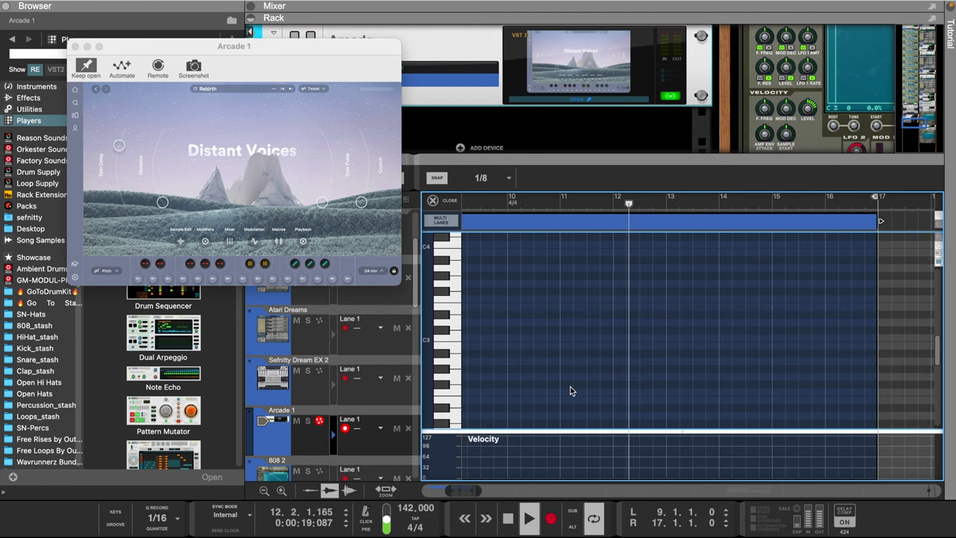
Step: Add a four-bar F2 note at bar 9, a two-bar C3 note at bar 13 and a two-bar A3 note at bar 15
{"action": "left_click", "coordinate": [460, 389]}
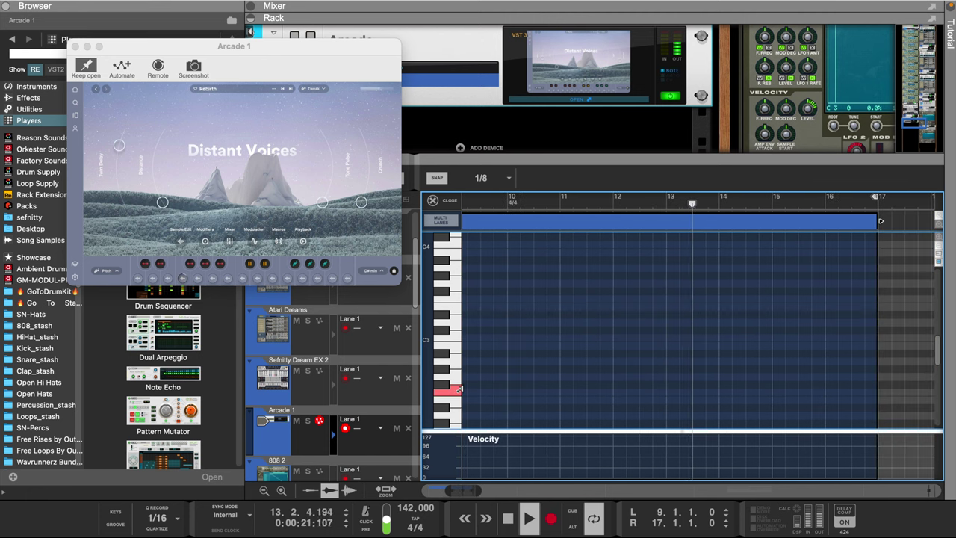
{"action": "scroll", "coordinate": [507, 388], "scroll_direction": "left", "scroll_amount": 2}
{"action": "left_click_drag", "start_coordinate": [495, 392], "coordinate": [704, 396]}
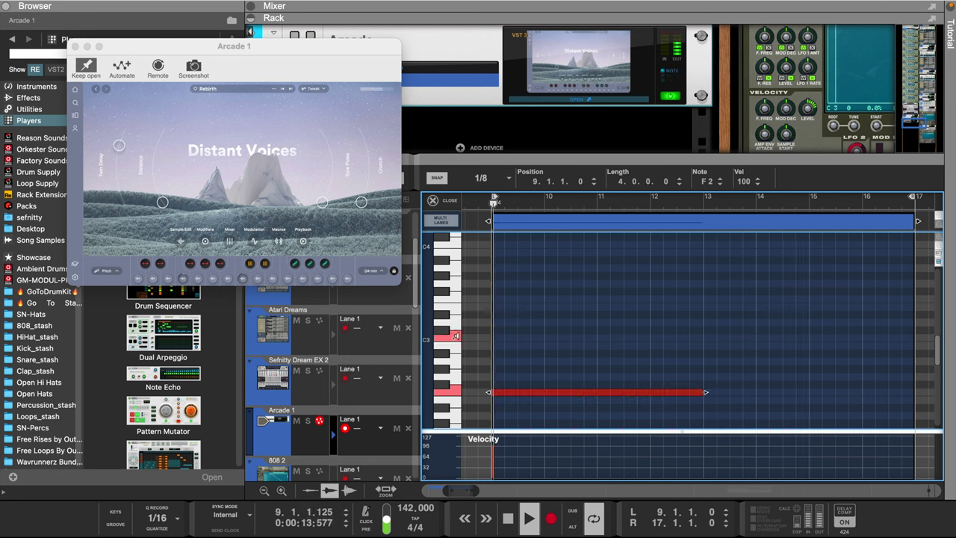
{"action": "left_click_drag", "start_coordinate": [706, 341], "coordinate": [807, 342]}
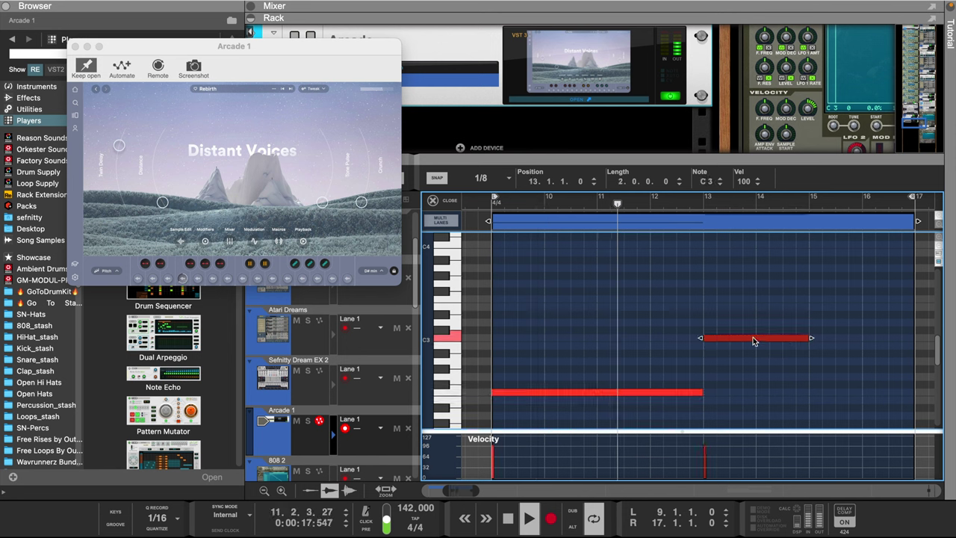
{"action": "left_click", "coordinate": [454, 288]}
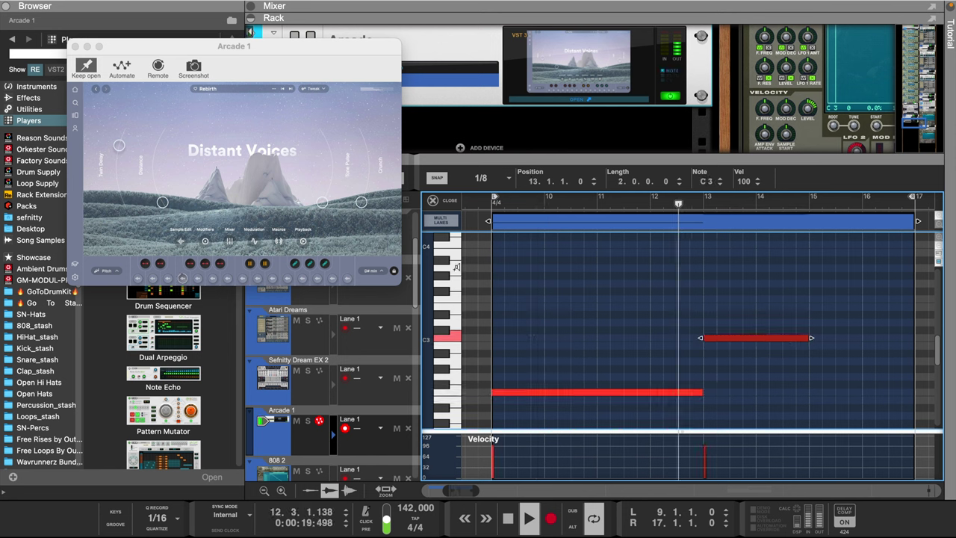
{"action": "left_click_drag", "start_coordinate": [733, 345], "coordinate": [838, 271]}
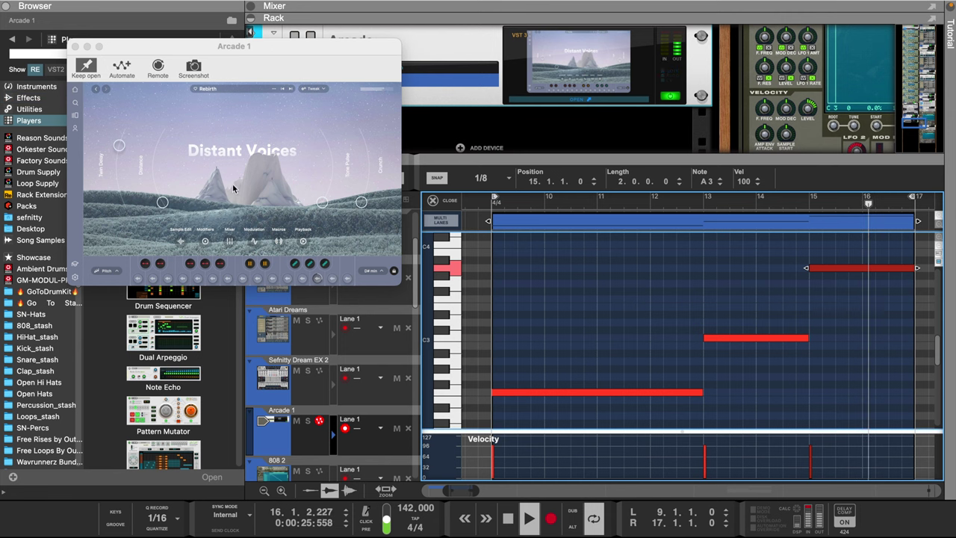
Step: Inspect the Reverent Vocals Melody samples in Arcade's Sample Edit view and close the plug-in window
{"action": "left_click", "coordinate": [286, 275]}
{"action": "left_click", "coordinate": [286, 274]}
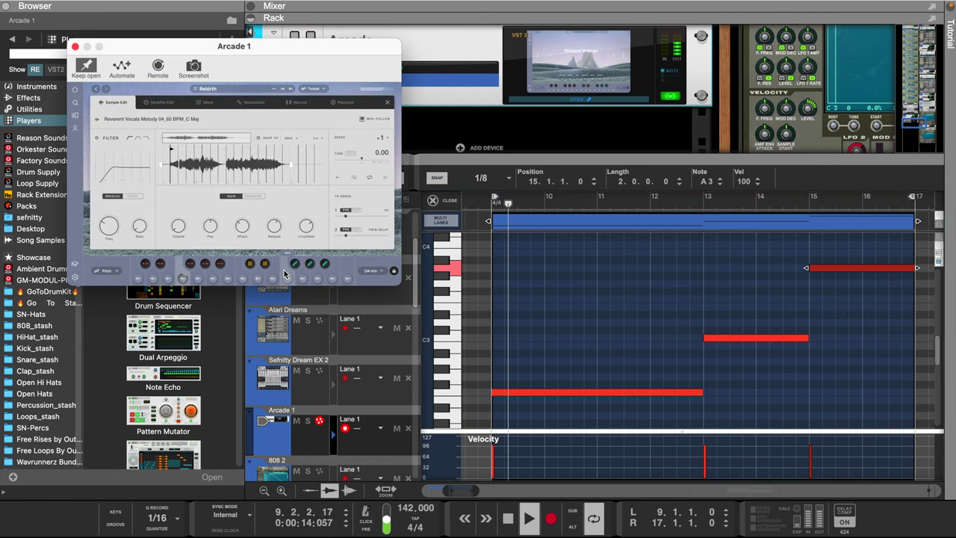
{"action": "left_click_drag", "start_coordinate": [295, 52], "coordinate": [539, 73]}
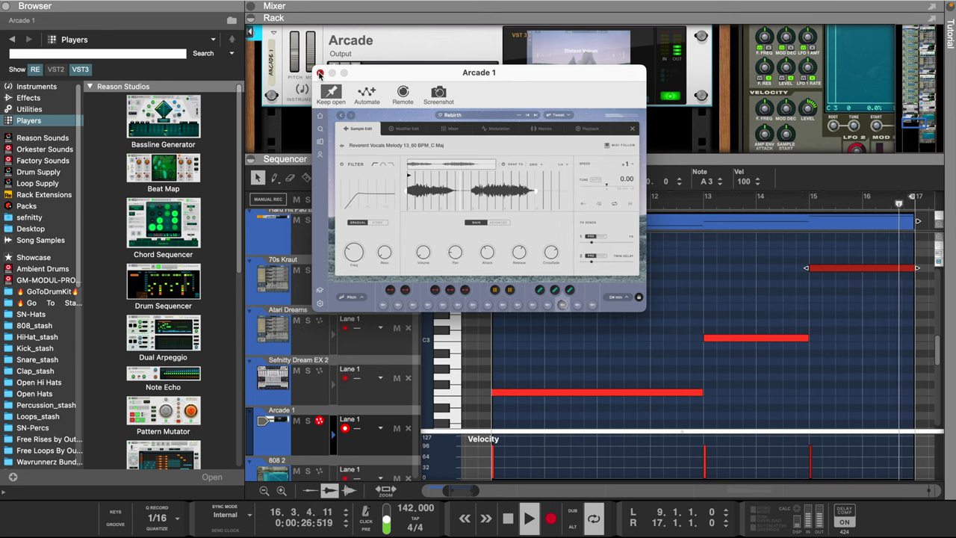
{"action": "left_click", "coordinate": [319, 73]}
Step: Check the low-pass and high-pass filter curve of the Arcade 1 channel in the Spectrum EQ window, and close it
{"action": "scroll", "coordinate": [569, 80], "scroll_direction": "up", "scroll_amount": 8}
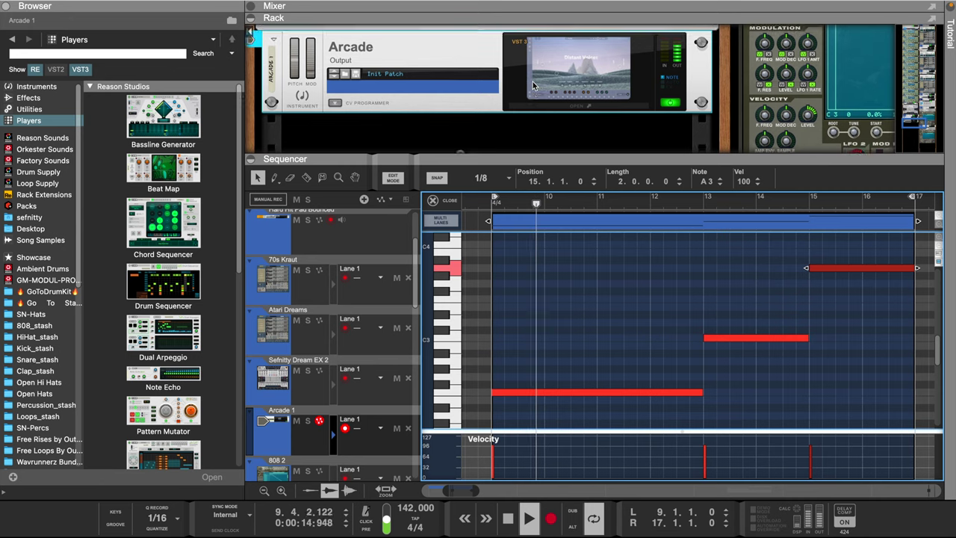
{"action": "left_click", "coordinate": [567, 29]}
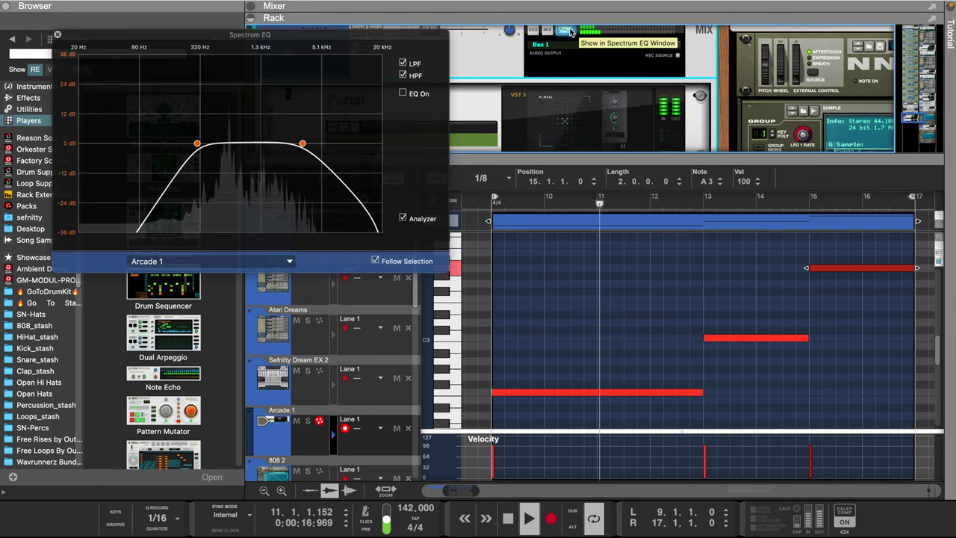
{"action": "left_click", "coordinate": [58, 36]}
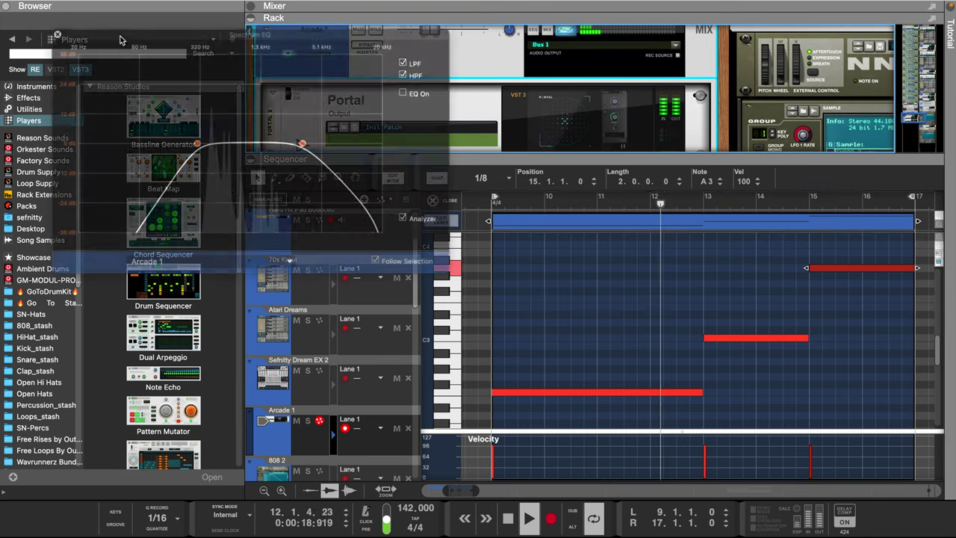
Step: Open the Portal effect on the Arcade 1 channel, leave its preset list, and set the dry/wet mix to 39
{"action": "left_click", "coordinate": [552, 127]}
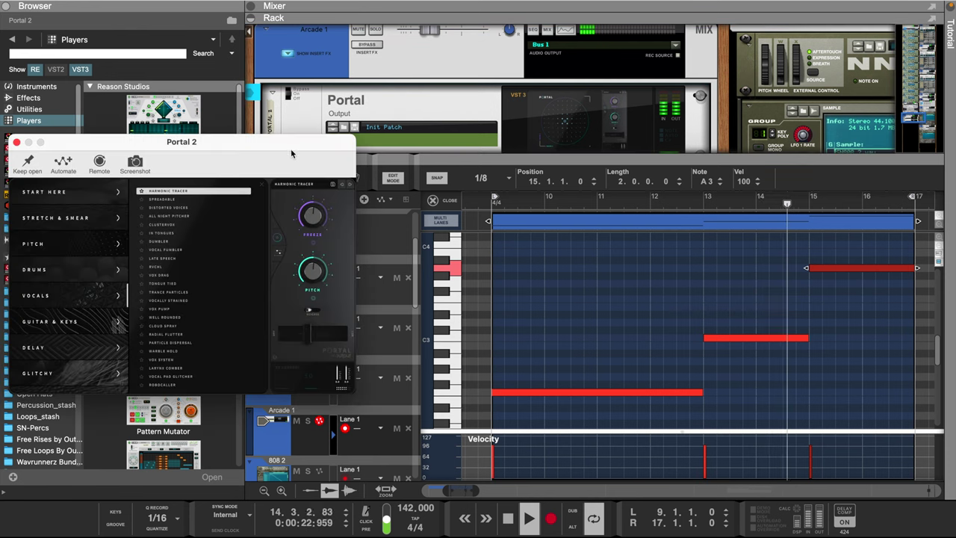
{"action": "left_click", "coordinate": [598, 209]}
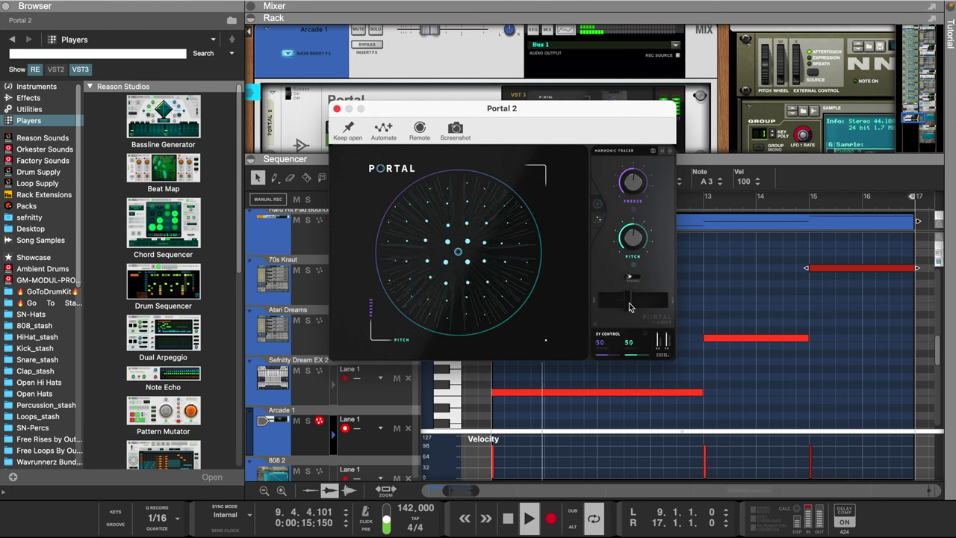
{"action": "left_click_drag", "start_coordinate": [628, 303], "coordinate": [639, 304]}
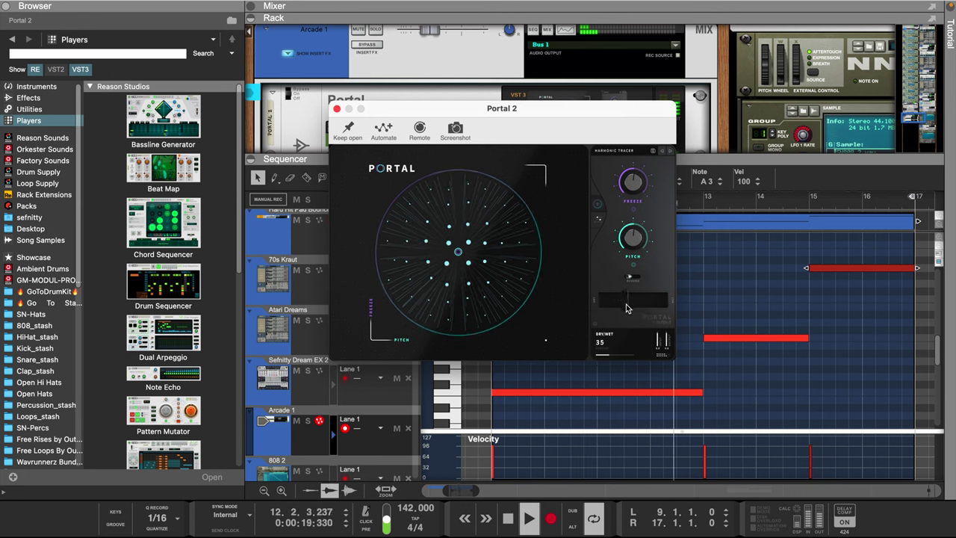
{"action": "left_click_drag", "start_coordinate": [627, 308], "coordinate": [633, 304]}
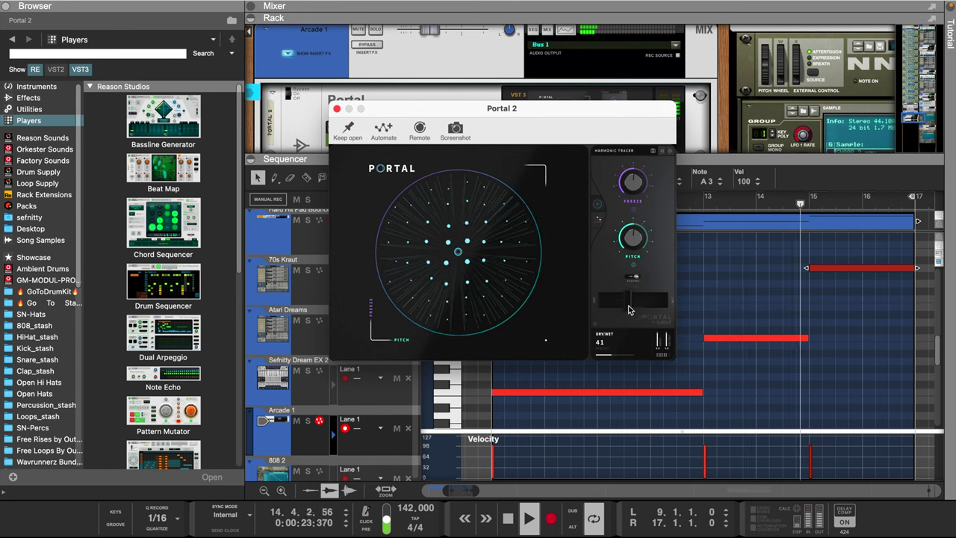
{"action": "left_click_drag", "start_coordinate": [629, 305], "coordinate": [627, 306]}
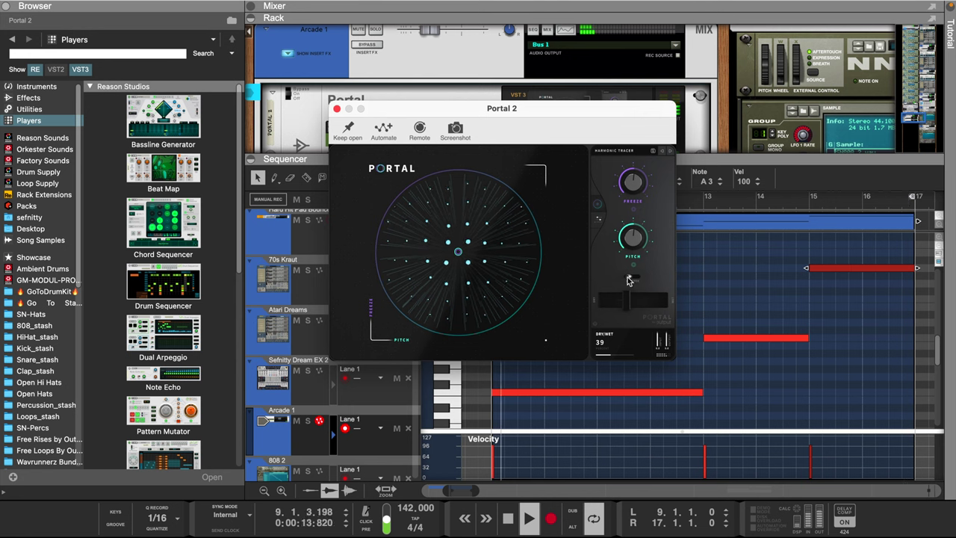
Step: Examine Portal's detailed grain, modulation and XY controls for the Arcade 1 channel, and close the plug-in window
{"action": "left_click", "coordinate": [597, 221]}
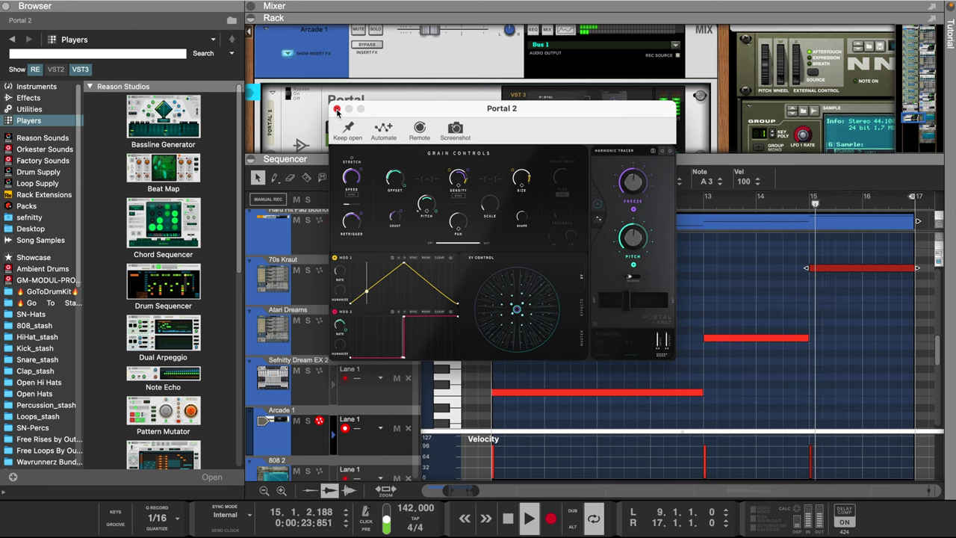
{"action": "left_click", "coordinate": [336, 110]}
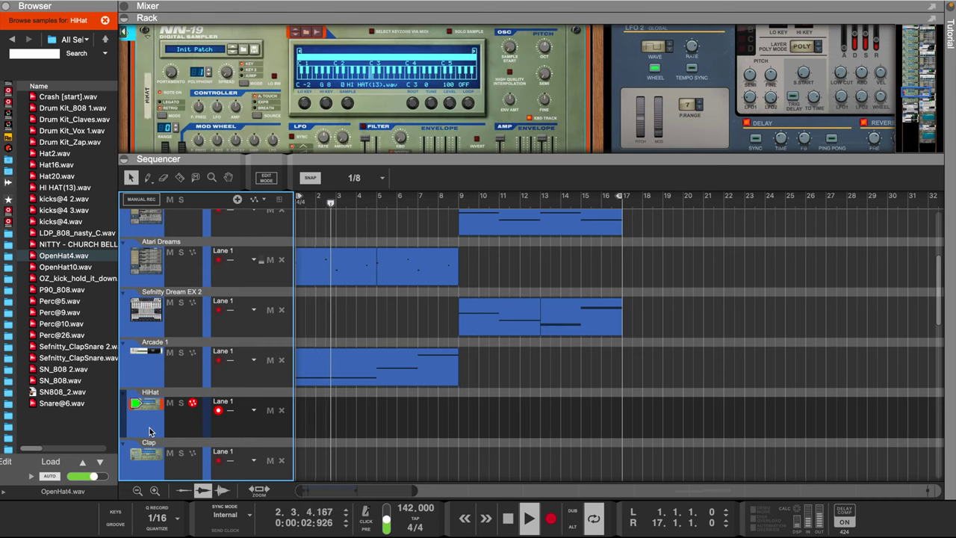
Step: Create a four-bar clip starting at bar 1 on the HiHat track
{"action": "scroll", "coordinate": [293, 416], "scroll_direction": "left", "scroll_amount": 1}
{"action": "double_click", "coordinate": [301, 421]}
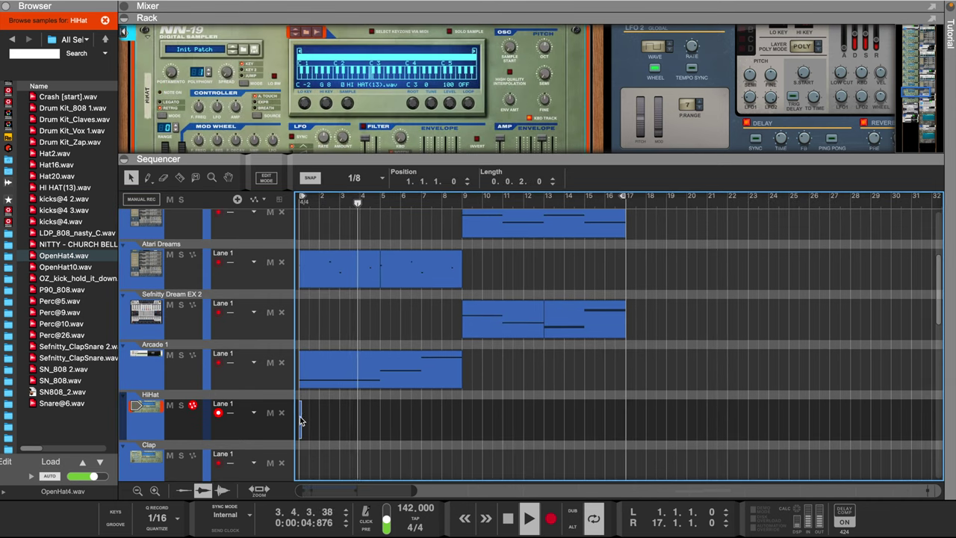
{"action": "left_click_drag", "start_coordinate": [303, 420], "coordinate": [377, 415]}
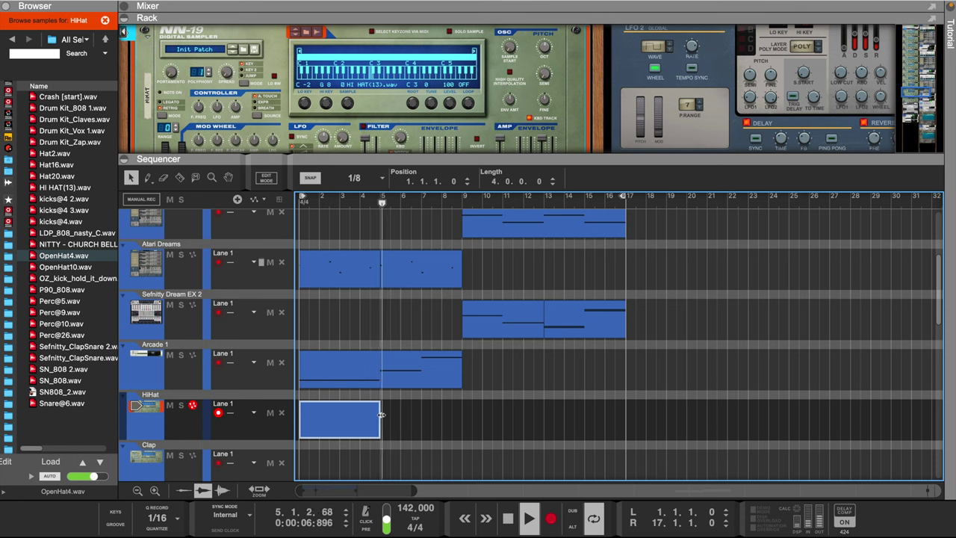
Step: Lay out a syncopated pattern of eighth-note C3 hits across bars 1 to 3 of the HiHat clip
{"action": "double_click", "coordinate": [346, 415]}
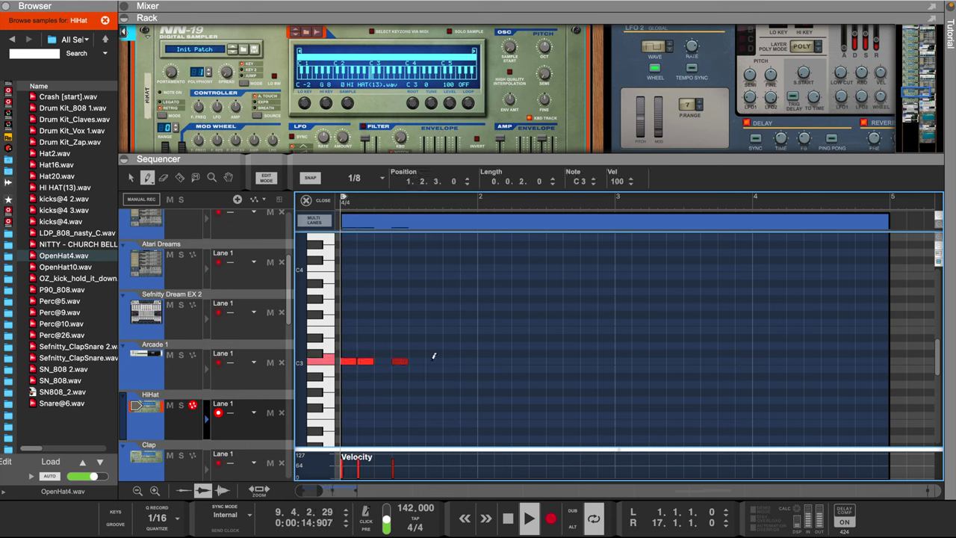
{"action": "key", "text": "space"}
{"action": "left_click", "coordinate": [537, 360]}
{"action": "left_click", "coordinate": [623, 361]}
{"action": "left_click", "coordinate": [640, 361]}
{"action": "left_click", "coordinate": [674, 360]}
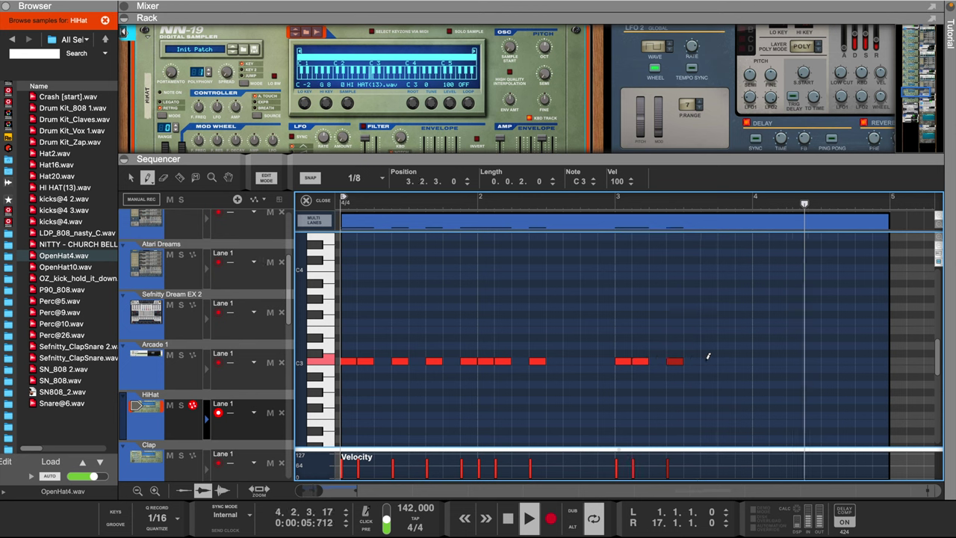
{"action": "left_click", "coordinate": [707, 361]}
{"action": "left_click", "coordinate": [743, 360]}
Step: Continue the hi-hat pattern into bar 4 on C3, ending with a roll of short notes from beat 2 at 1/32 snap
{"action": "left_click", "coordinate": [354, 178]}
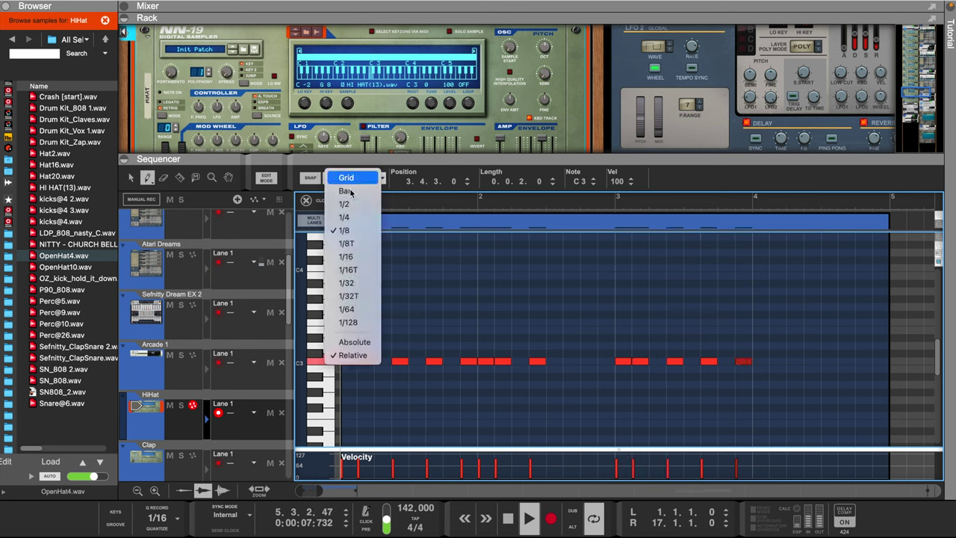
{"action": "left_click", "coordinate": [364, 282]}
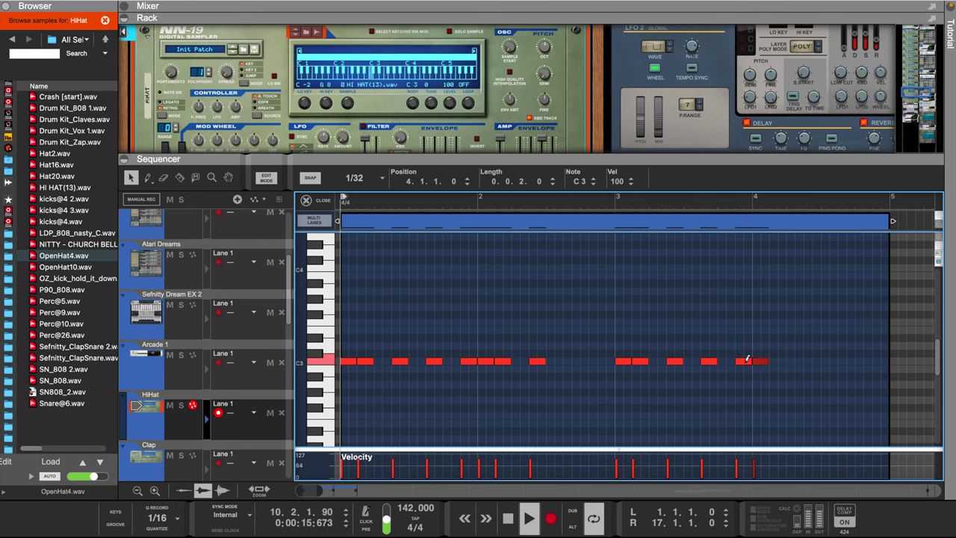
{"action": "left_click", "coordinate": [790, 356]}
{"action": "key", "text": "space"}
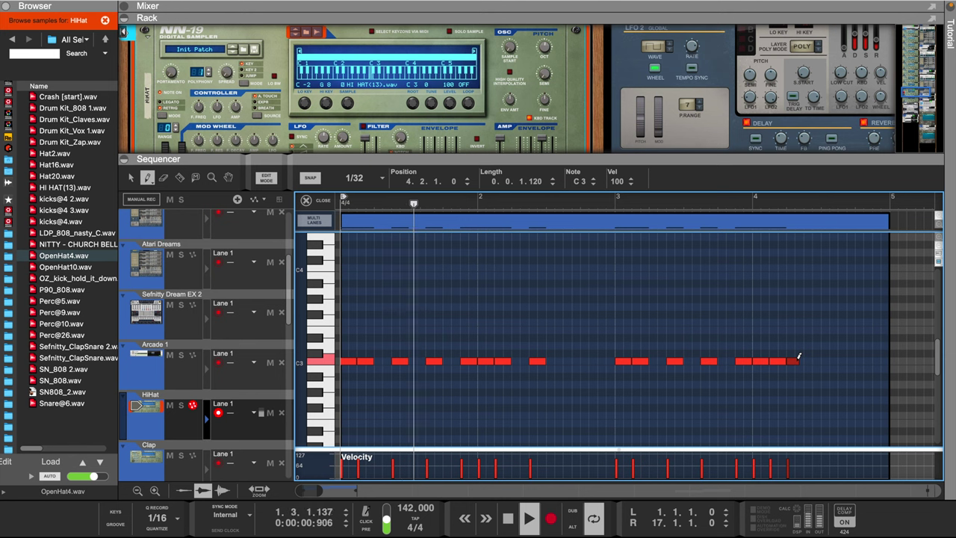
{"action": "left_click", "coordinate": [793, 359]}
{"action": "left_click", "coordinate": [796, 358]}
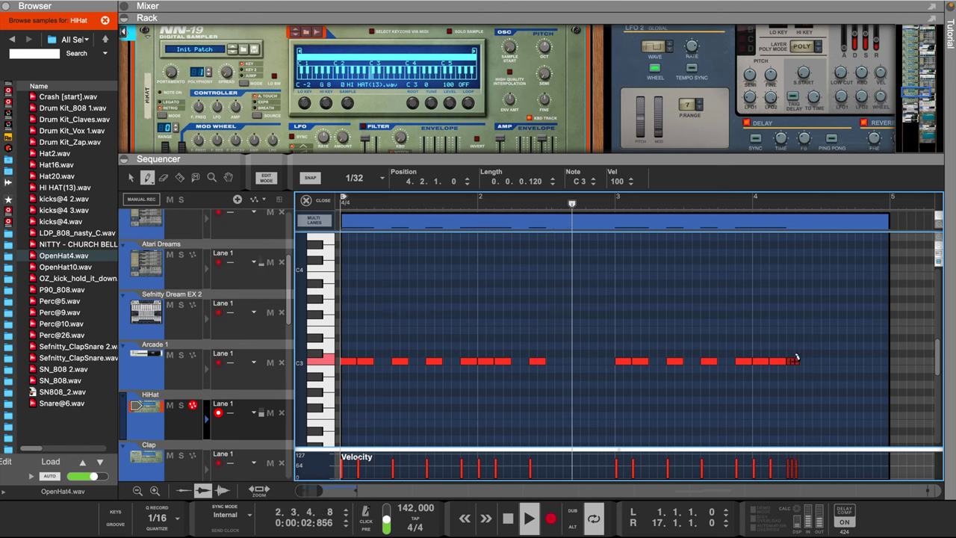
{"action": "left_click", "coordinate": [801, 358]}
{"action": "left_click", "coordinate": [804, 358]}
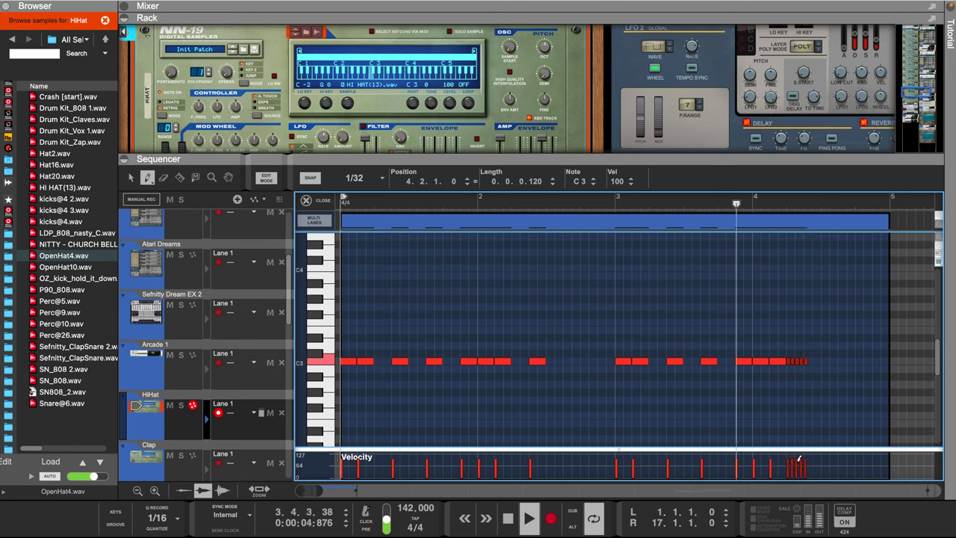
Step: Leave the clip editor and duplicate the four-bar HiHat clip three times to fill all sixteen bars
{"action": "left_click", "coordinate": [314, 200]}
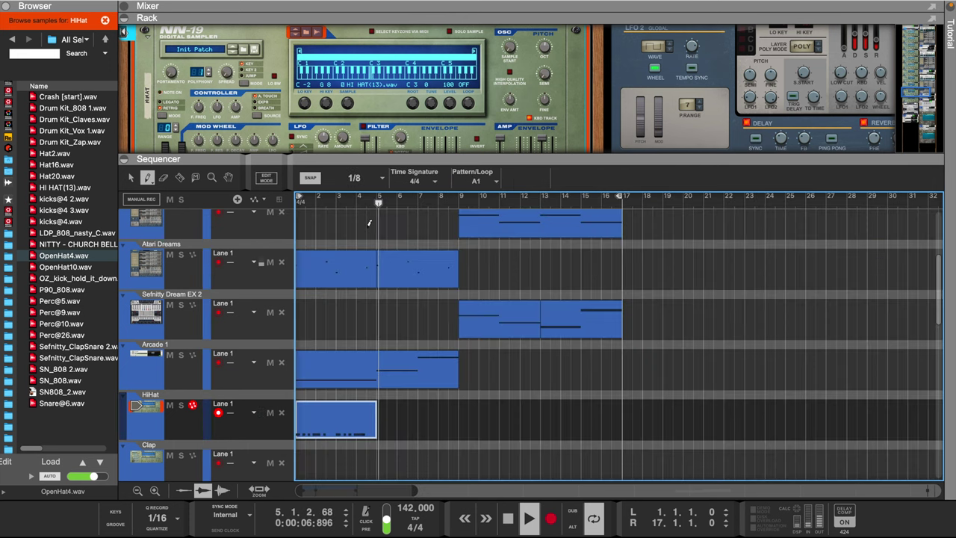
{"action": "left_click", "coordinate": [130, 175]}
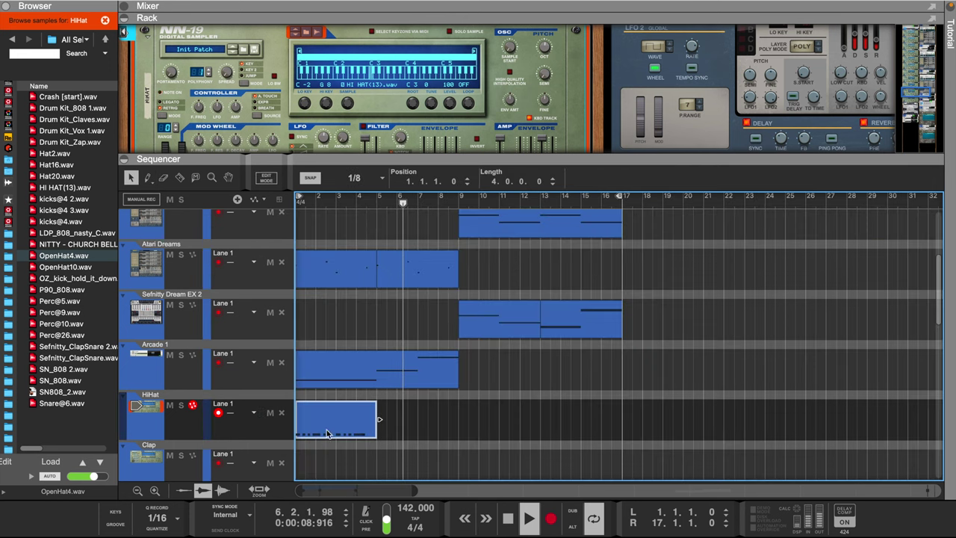
{"action": "key", "text": "ctrl+d"}
{"action": "key", "text": "ctrl+d"}
{"action": "key", "text": "ctrl+d"}
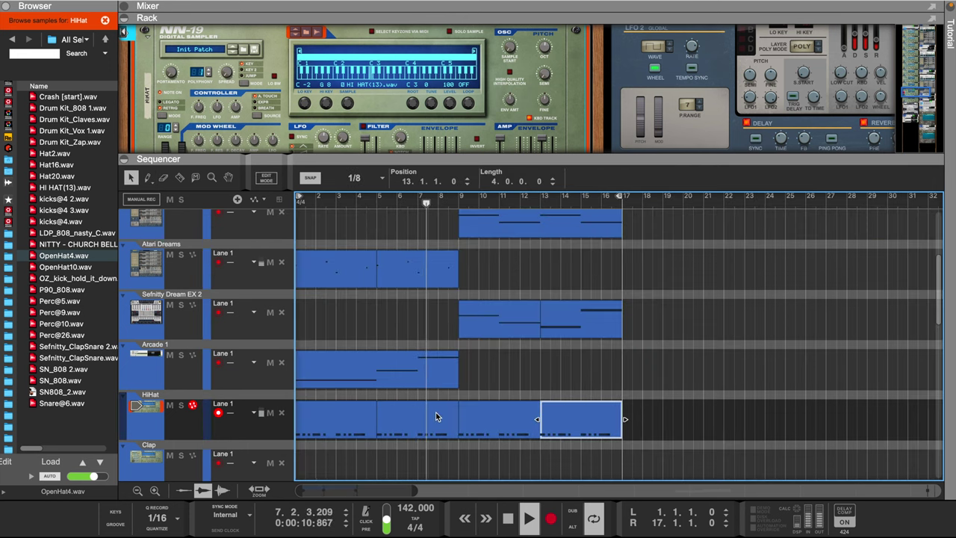
Step: Create a one-bar clip at bar 1 on the Clap track
{"action": "scroll", "coordinate": [447, 422], "scroll_direction": "down", "scroll_amount": 1}
{"action": "left_click", "coordinate": [304, 447]}
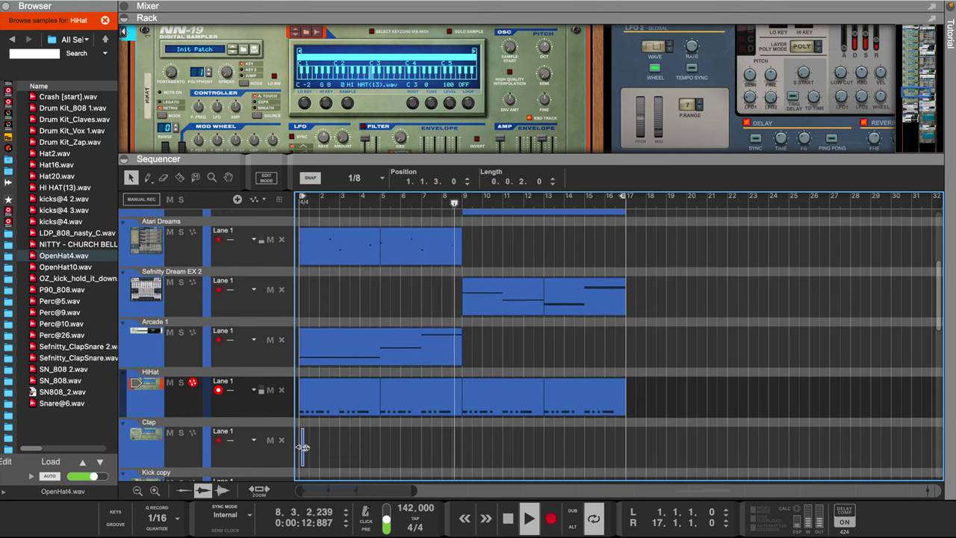
{"action": "mouse_move", "coordinate": [303, 447]}
{"action": "left_mouse_down"}
{"action": "mouse_move", "coordinate": [381, 453]}
{"action": "mouse_move", "coordinate": [317, 456]}
{"action": "left_mouse_up"}
Step: Place an eighth-note C3 hit on beat 3 of the Clap clip, using 1/8 snap
{"action": "double_click", "coordinate": [318, 455]}
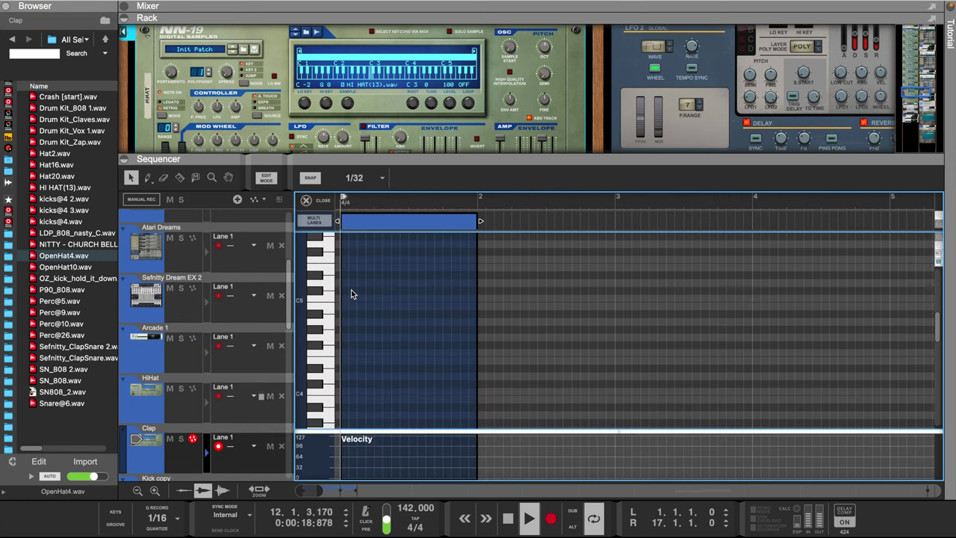
{"action": "left_click", "coordinate": [358, 177]}
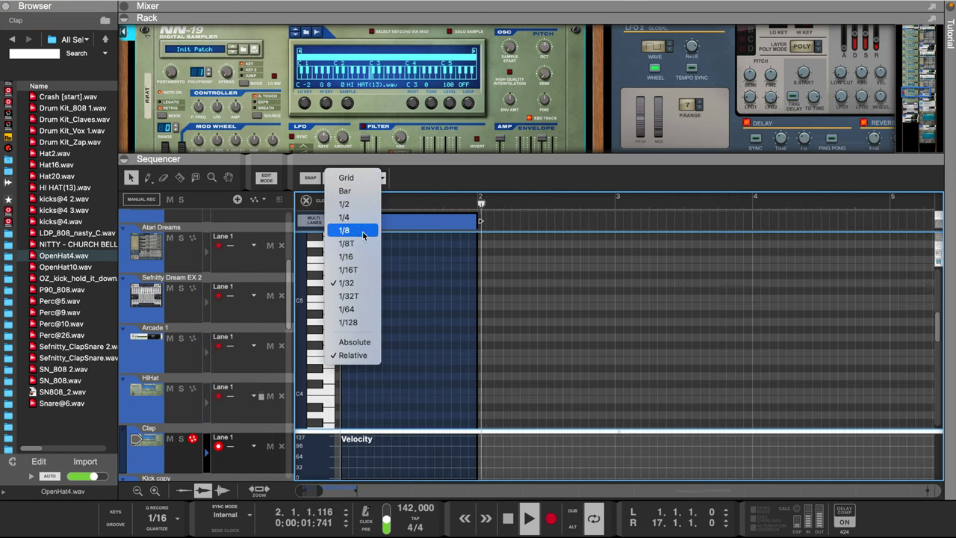
{"action": "left_click", "coordinate": [364, 235]}
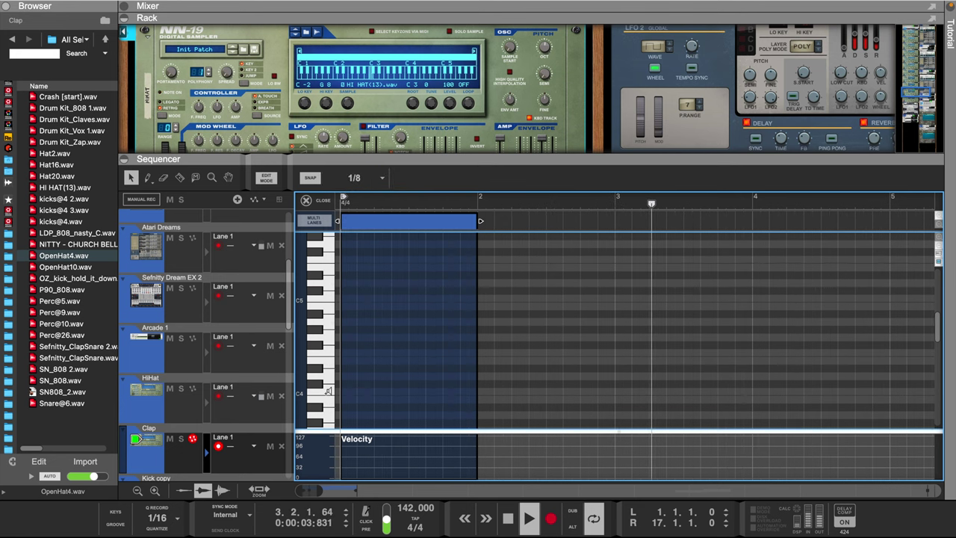
{"action": "scroll", "coordinate": [327, 391], "scroll_direction": "down", "scroll_amount": 5}
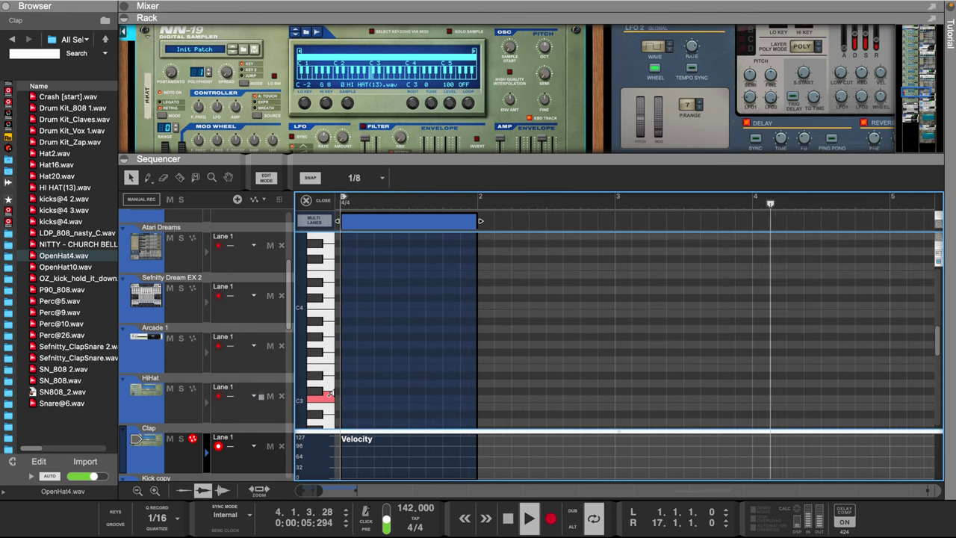
{"action": "left_click", "coordinate": [409, 398]}
Step: Duplicate the one-bar Clap clip until it fills all sixteen bars, leaving the clip editor along the way
{"action": "left_click", "coordinate": [394, 216]}
{"action": "key", "text": "ctrl+d"}
{"action": "key", "text": "ctrl+d"}
{"action": "key", "text": "ctrl+d"}
{"action": "key", "text": "ctrl+d"}
{"action": "key", "text": "ctrl+d"}
{"action": "key", "text": "ctrl+d"}
{"action": "key", "text": "ctrl+d"}
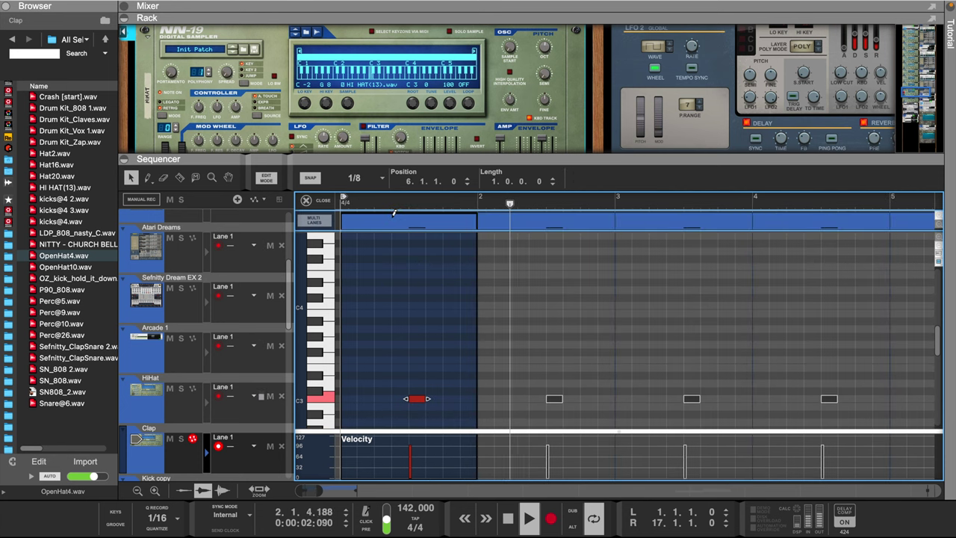
{"action": "left_click", "coordinate": [308, 200]}
{"action": "left_click_drag", "start_coordinate": [474, 439], "coordinate": [289, 461]}
{"action": "key", "text": "ctrl+d"}
{"action": "left_click", "coordinate": [525, 350]}
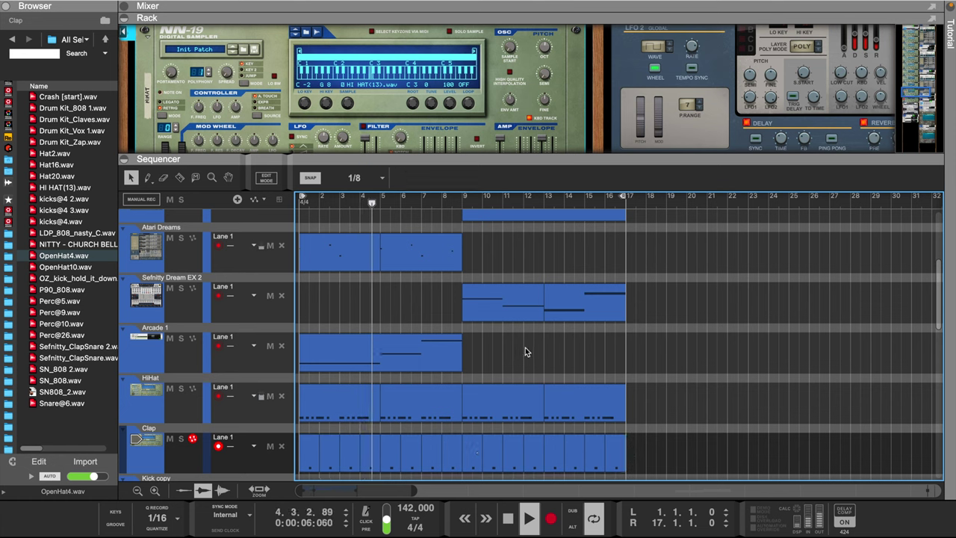
Step: Shift the low-frequency band slightly higher at about 0 dB in the Clap channel's Spectrum EQ, and close the EQ
{"action": "left_click", "coordinate": [148, 453]}
{"action": "scroll", "coordinate": [487, 85], "scroll_direction": "up", "scroll_amount": 3}
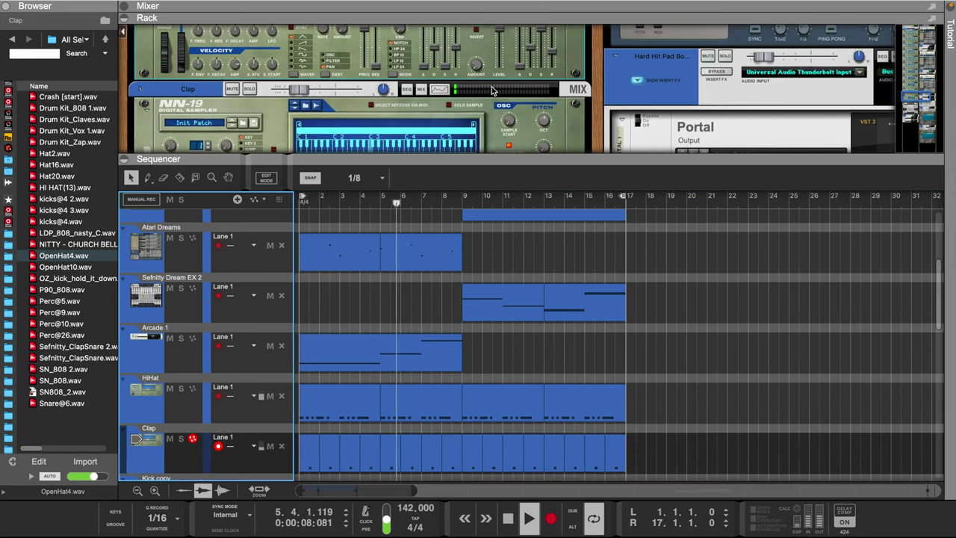
{"action": "left_click", "coordinate": [413, 90]}
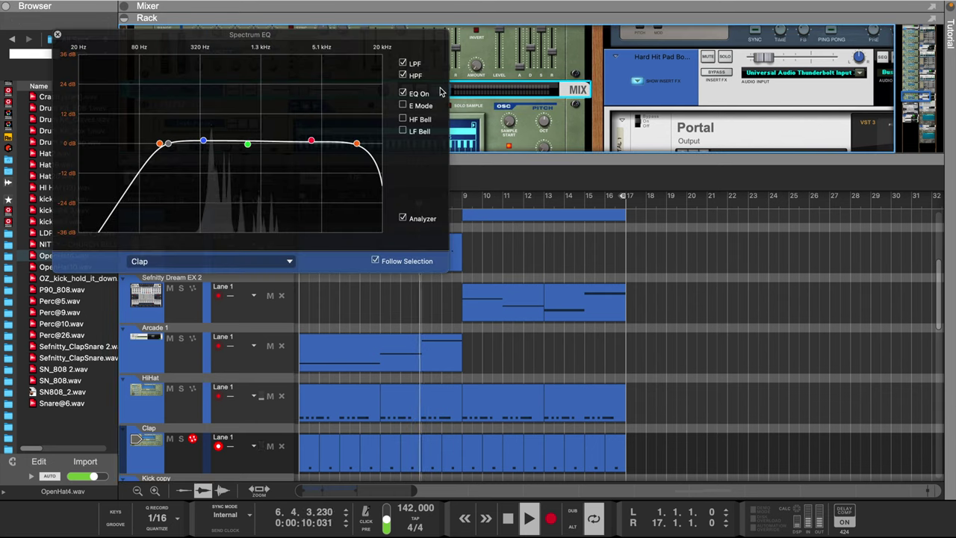
{"action": "mouse_move", "coordinate": [178, 152]}
{"action": "left_mouse_down"}
{"action": "mouse_move", "coordinate": [168, 145]}
{"action": "mouse_move", "coordinate": [177, 143]}
{"action": "left_mouse_up"}
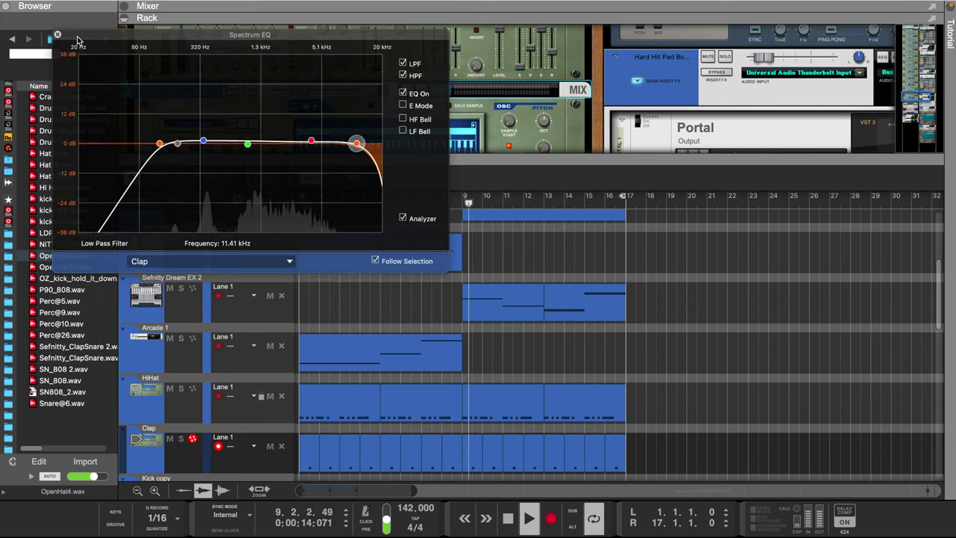
{"action": "left_click", "coordinate": [57, 34]}
Step: Reveal the HiHat channel's insert effects and load the Tonal Destruction 2 preset in PanCake2
{"action": "left_click", "coordinate": [180, 407]}
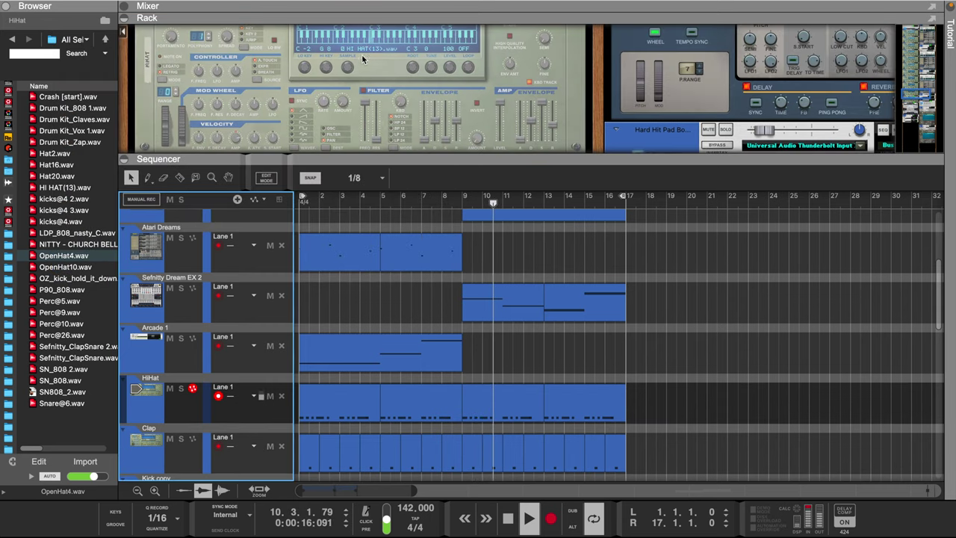
{"action": "scroll", "coordinate": [187, 91], "scroll_direction": "down", "scroll_amount": 1}
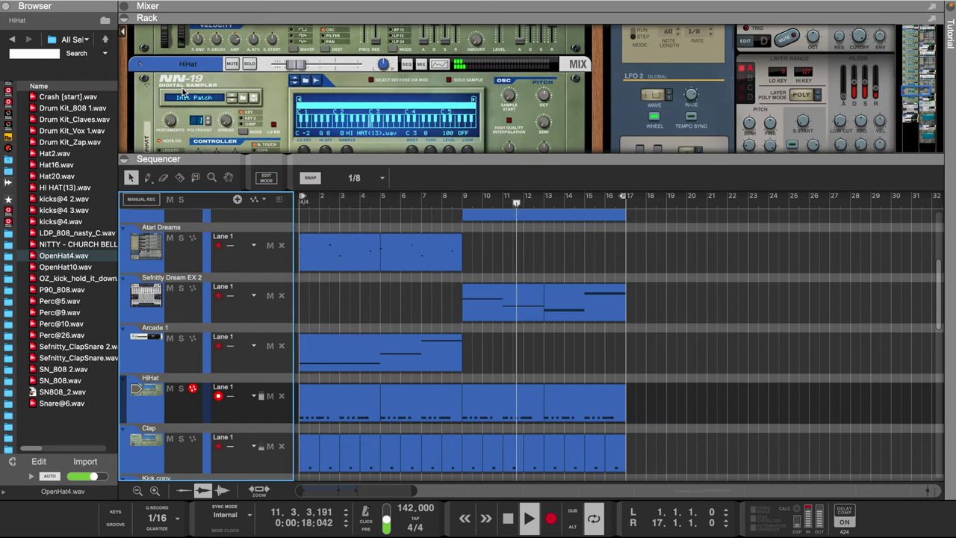
{"action": "left_click", "coordinate": [141, 66]}
{"action": "left_click", "coordinate": [165, 88]}
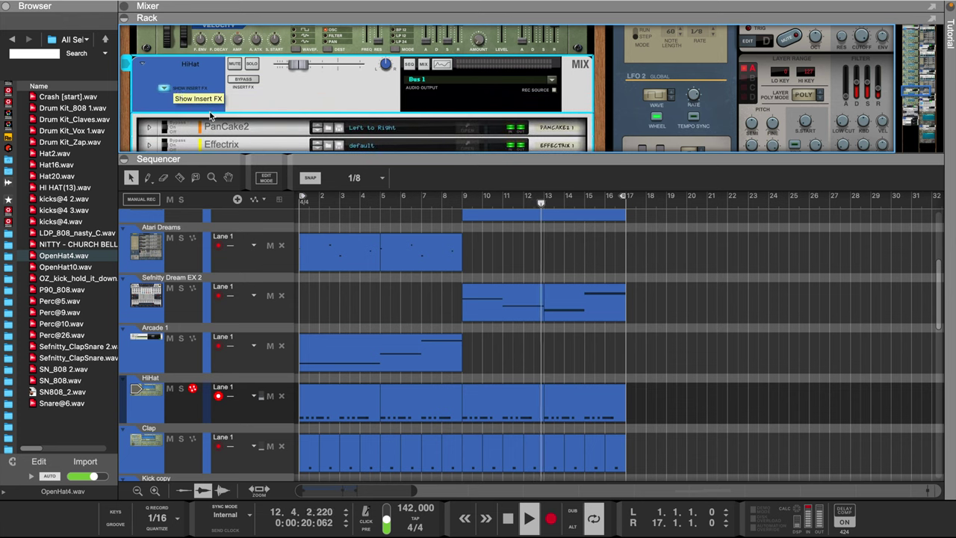
{"action": "scroll", "coordinate": [258, 114], "scroll_direction": "down", "scroll_amount": 2}
{"action": "scroll", "coordinate": [258, 113], "scroll_direction": "down", "scroll_amount": 2}
{"action": "left_click", "coordinate": [389, 77]}
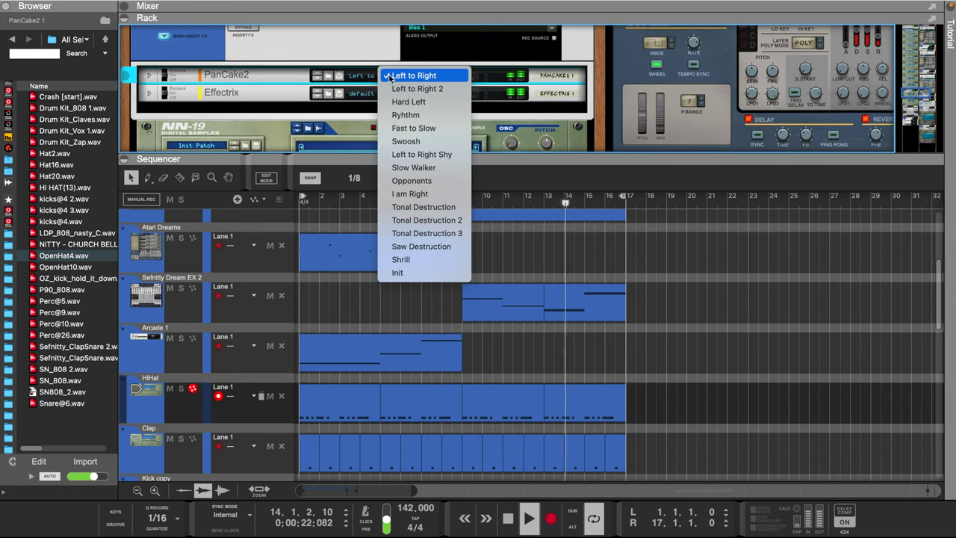
{"action": "left_click", "coordinate": [427, 219]}
Step: Inspect the pan curve, LFO speed and mix of the Tonal Destruction 2 preset in PanCake2, and close its window
{"action": "left_click", "coordinate": [465, 76]}
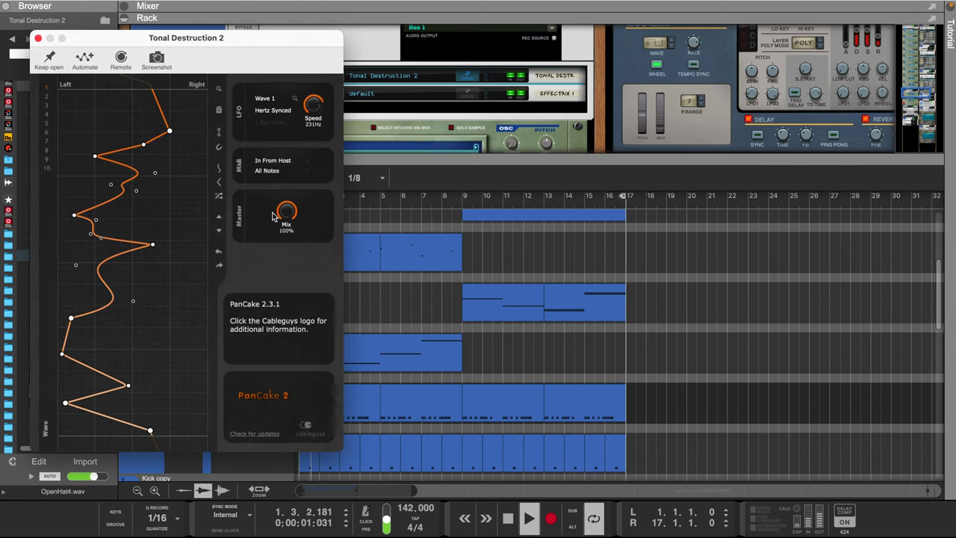
{"action": "left_click", "coordinate": [38, 37]}
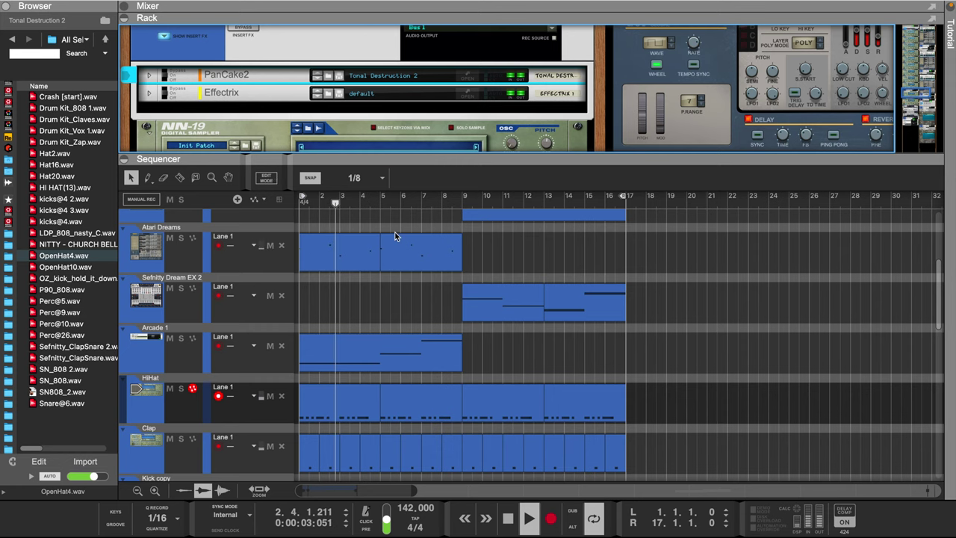
{"action": "left_click", "coordinate": [507, 250]}
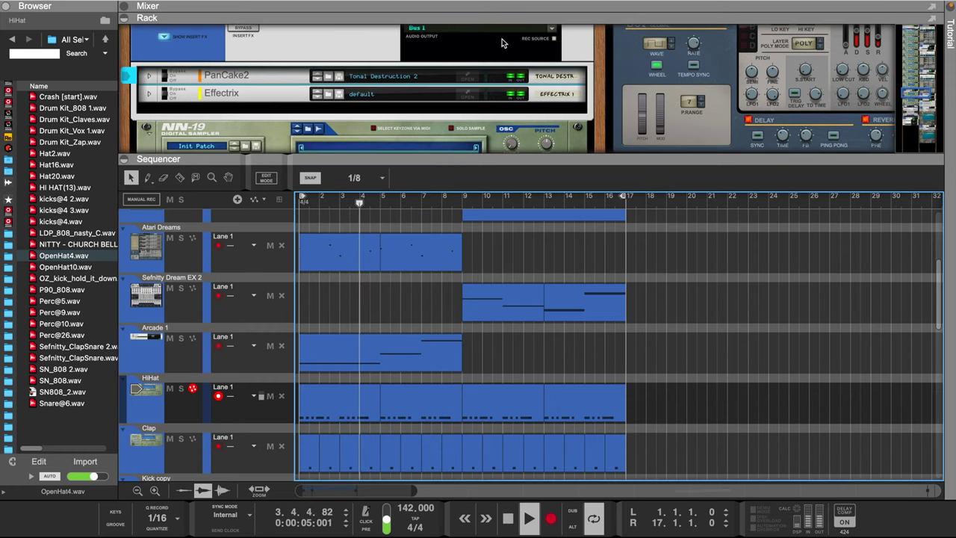
Step: Expand the mixer and reorder the channels so HiHat, Sefnitty Dream EX, Arcade 1 and Clap sit between Hard Hit Pad and 70s Kraut
{"action": "left_click_drag", "start_coordinate": [504, 21], "coordinate": [519, 260]}
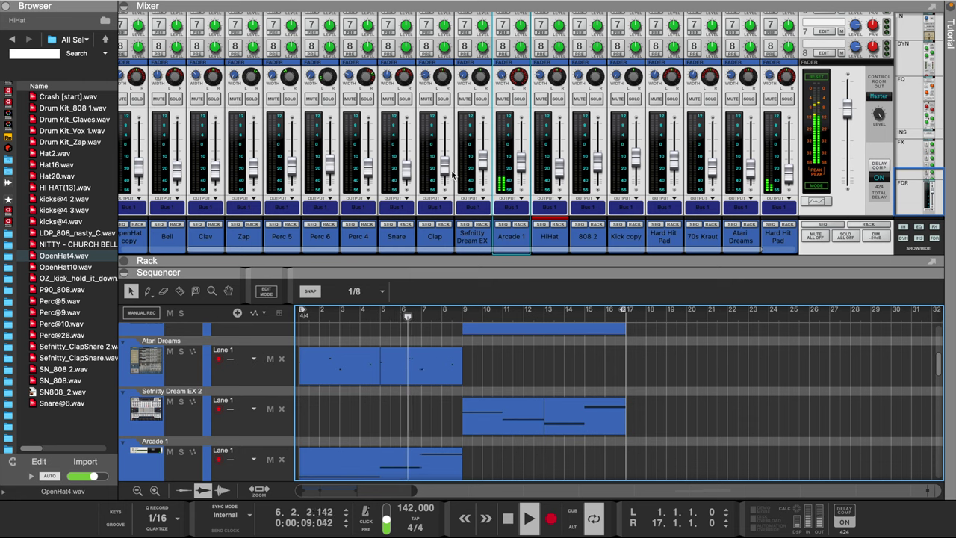
{"action": "scroll", "coordinate": [561, 158], "scroll_direction": "right", "scroll_amount": 1}
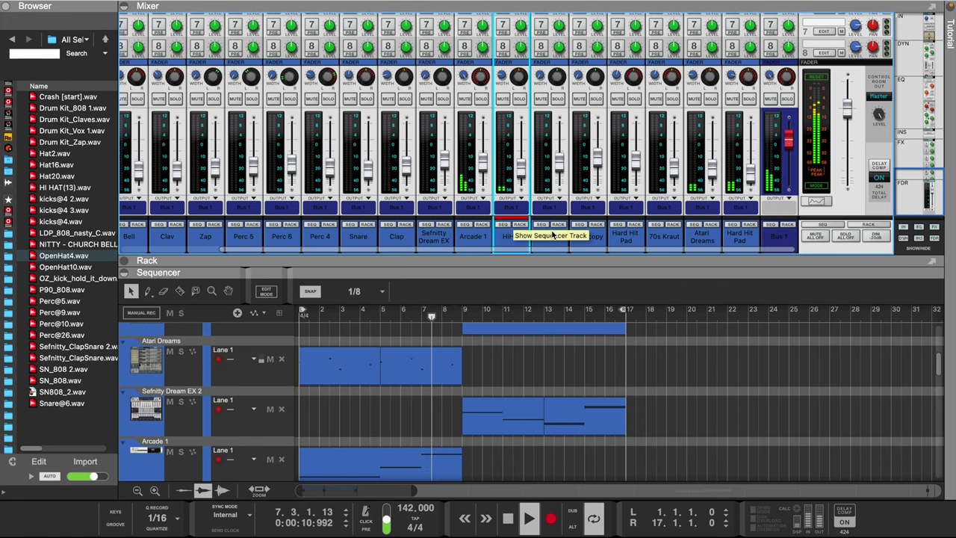
{"action": "left_click_drag", "start_coordinate": [507, 232], "coordinate": [651, 231]}
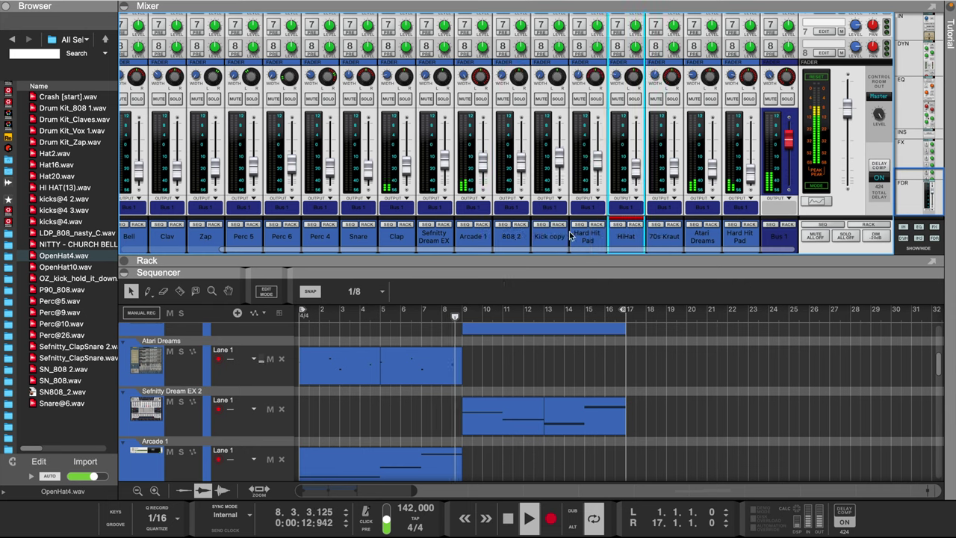
{"action": "left_click_drag", "start_coordinate": [479, 235], "coordinate": [648, 234]}
{"action": "left_click_drag", "start_coordinate": [429, 235], "coordinate": [609, 235]}
{"action": "left_click_drag", "start_coordinate": [403, 241], "coordinate": [628, 233]}
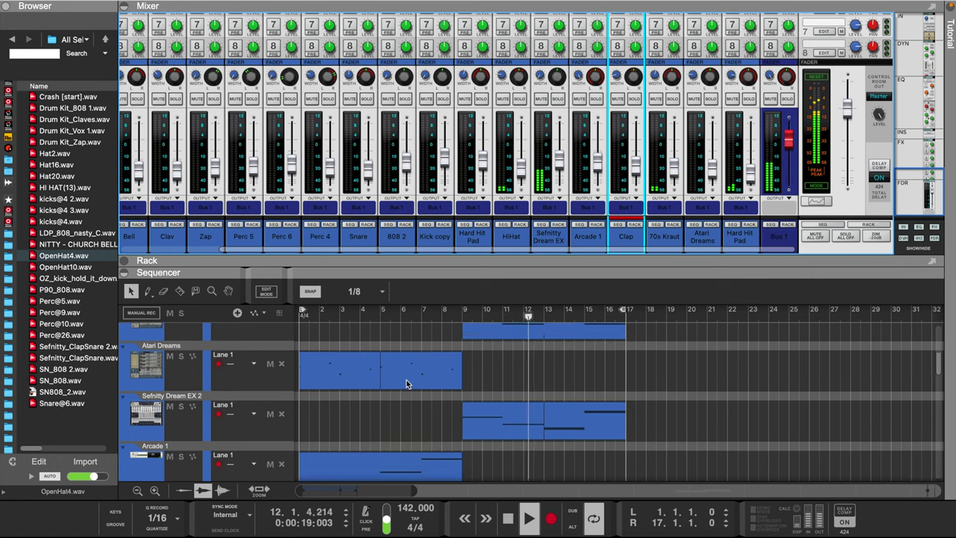
Step: Create a four-bar clip on the Snare track, open it for editing and draw a D3 note at 1.2.3
{"action": "scroll", "coordinate": [406, 379], "scroll_direction": "down", "scroll_amount": 5}
{"action": "double_click", "coordinate": [565, 384]}
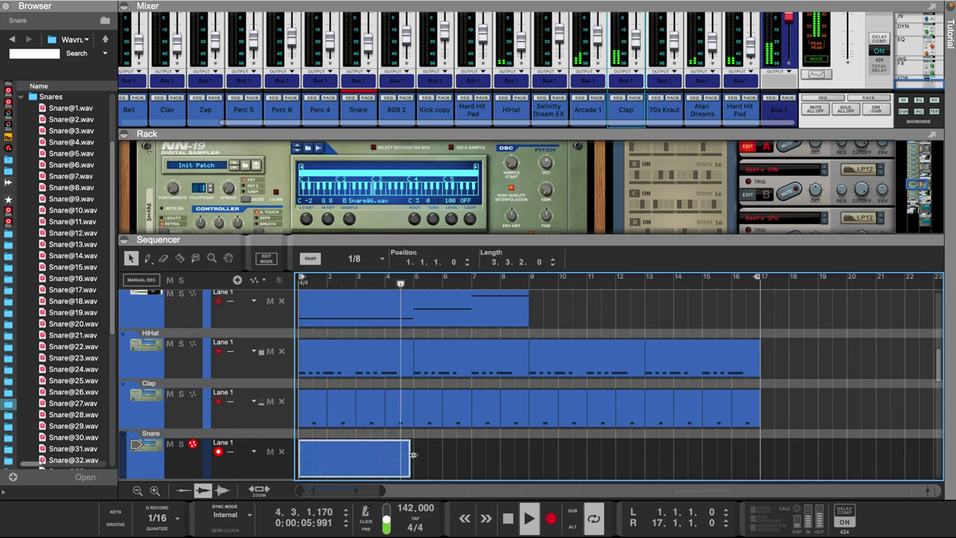
{"action": "double_click", "coordinate": [399, 456]}
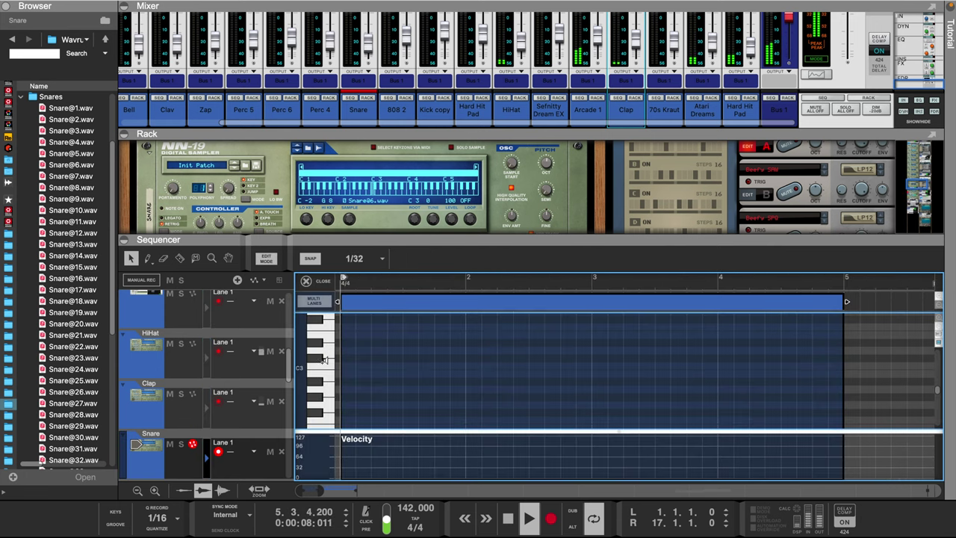
{"action": "scroll", "coordinate": [326, 383], "scroll_direction": "up", "scroll_amount": 2}
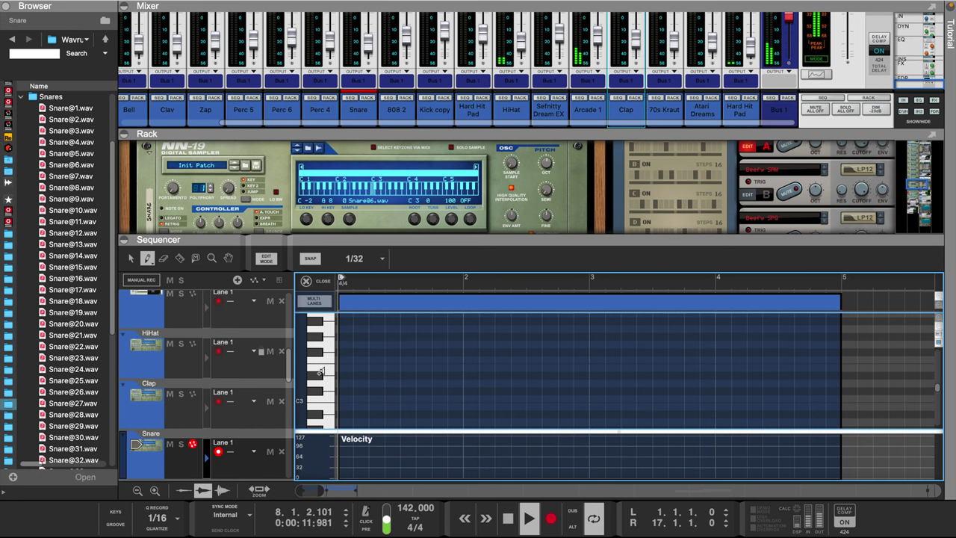
{"action": "scroll", "coordinate": [329, 385], "scroll_direction": "down", "scroll_amount": 1}
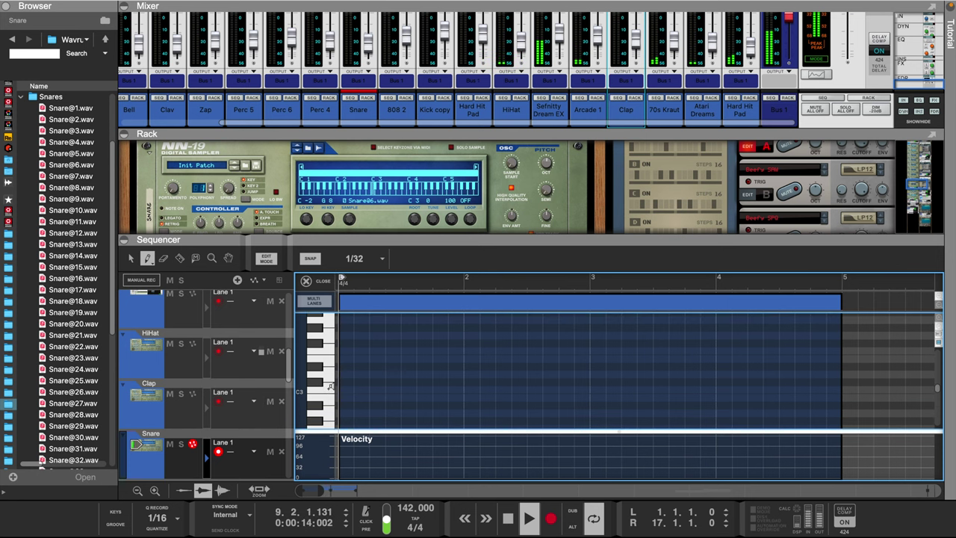
{"action": "left_click", "coordinate": [392, 371]}
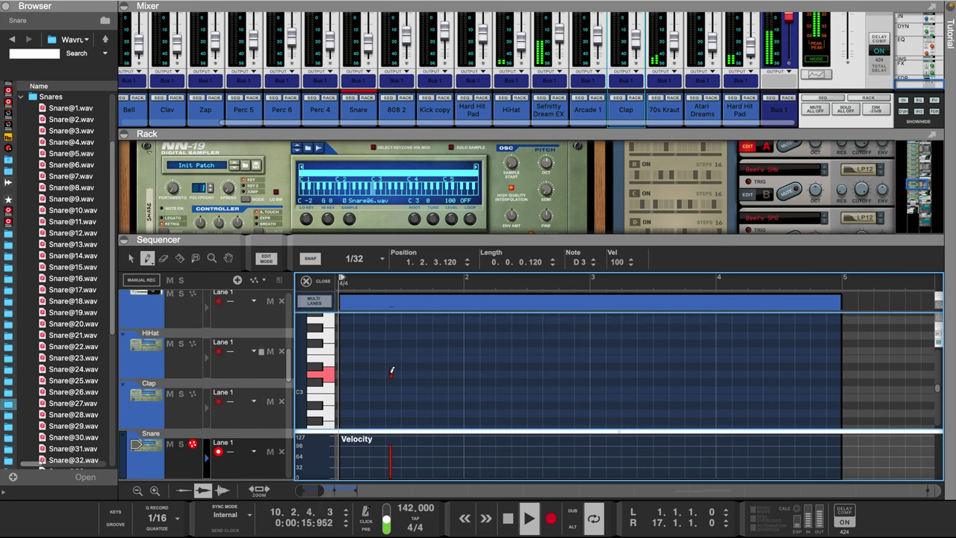
{"action": "left_click", "coordinate": [393, 372]}
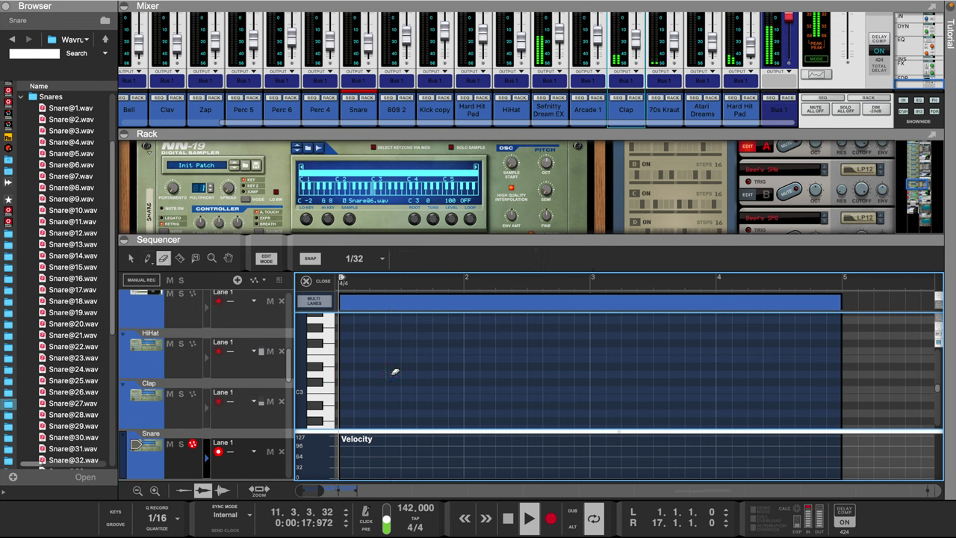
{"action": "key", "text": "space"}
{"action": "key", "text": "space"}
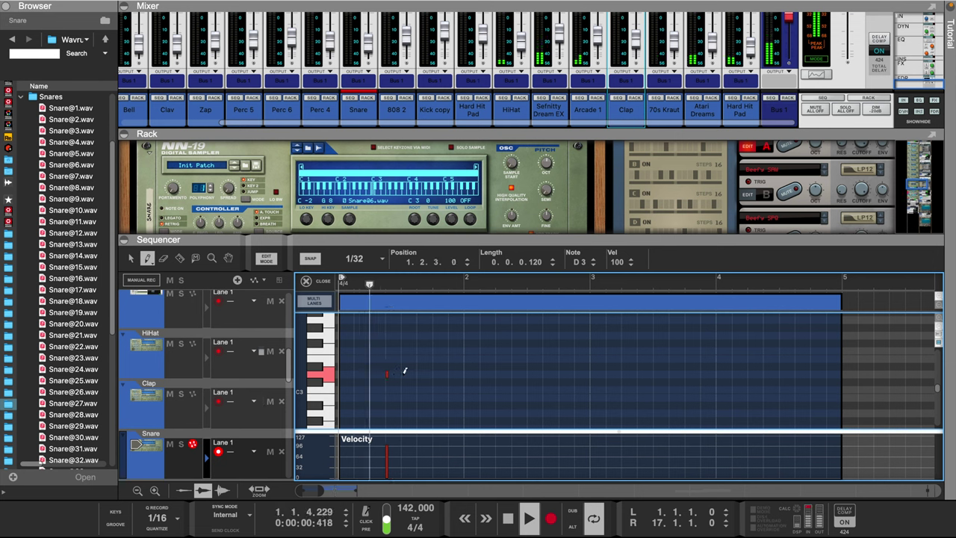
Step: Add one D3, two C3 and one A#2 snare hits in the second half of bar 2, and raise the velocities of all hits
{"action": "left_click", "coordinate": [562, 388]}
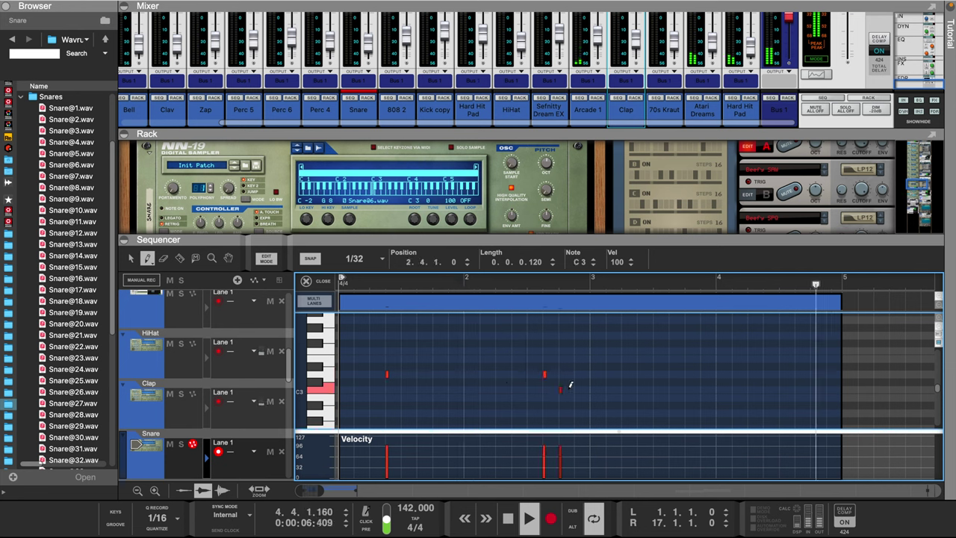
{"action": "left_click", "coordinate": [576, 396]}
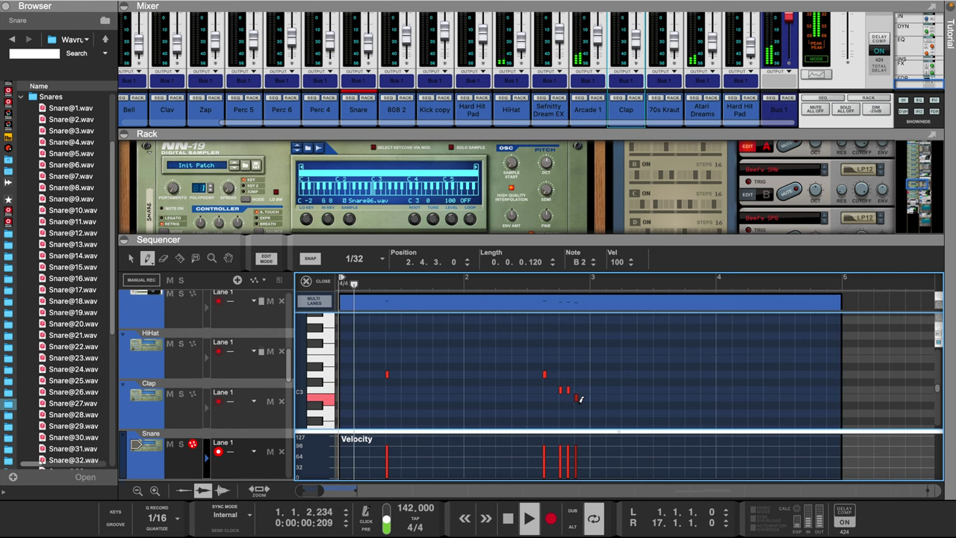
{"action": "key", "text": "q"}
{"action": "left_click_drag", "start_coordinate": [576, 398], "coordinate": [576, 406]}
{"action": "key", "text": "w"}
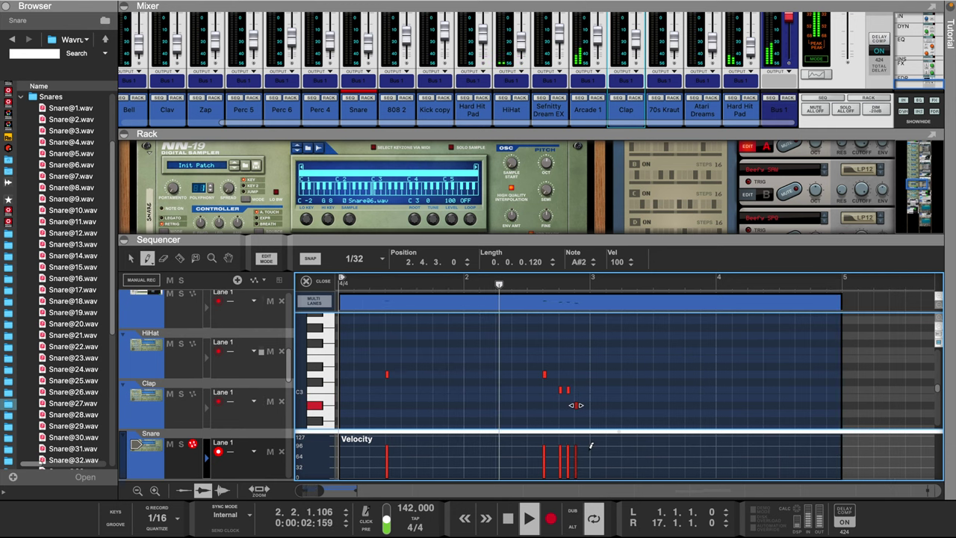
{"action": "left_click_drag", "start_coordinate": [591, 446], "coordinate": [342, 252]}
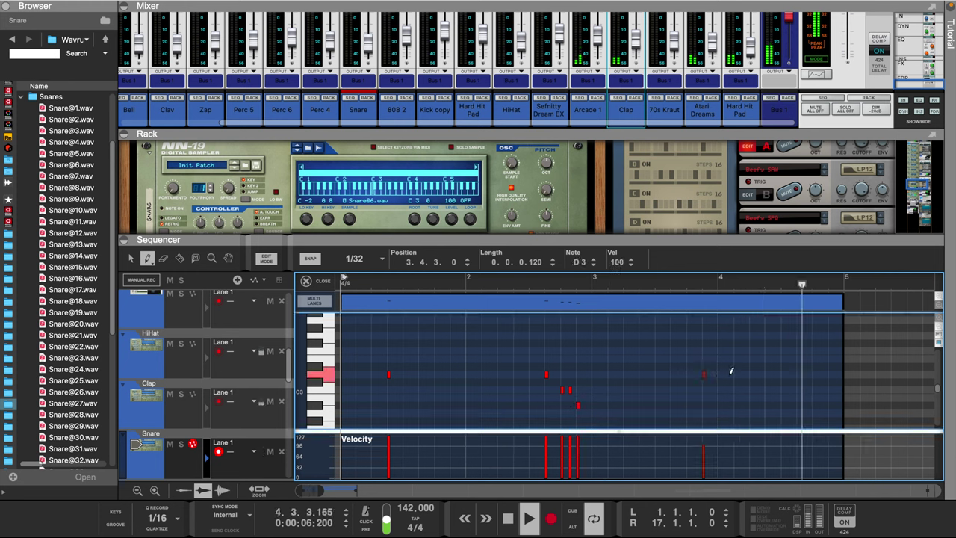
Step: Add high-velocity D3 snare hits in bars 3 and 4 and an A#2 roll from 4.4.1 with descending velocities
{"action": "left_click_drag", "start_coordinate": [737, 438], "coordinate": [696, 435]}
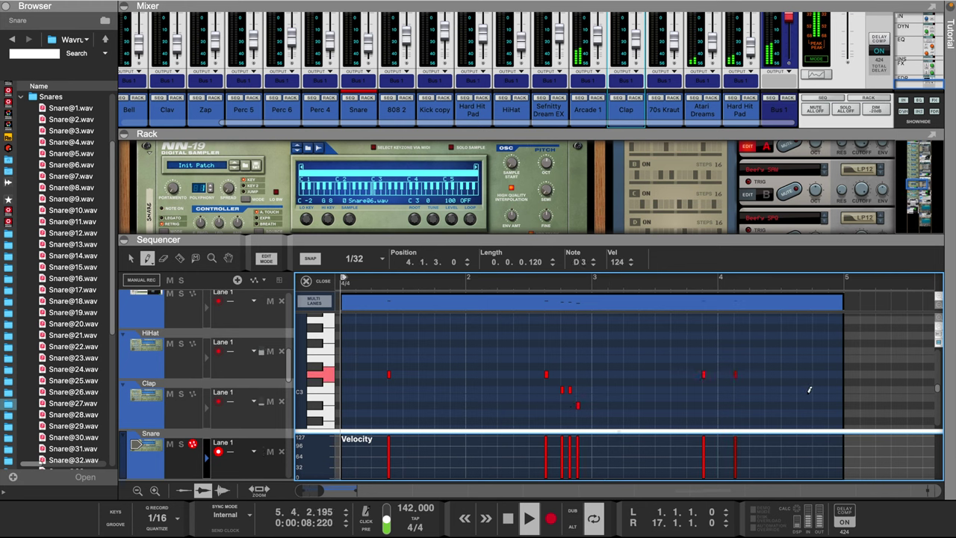
{"action": "left_click", "coordinate": [772, 373]}
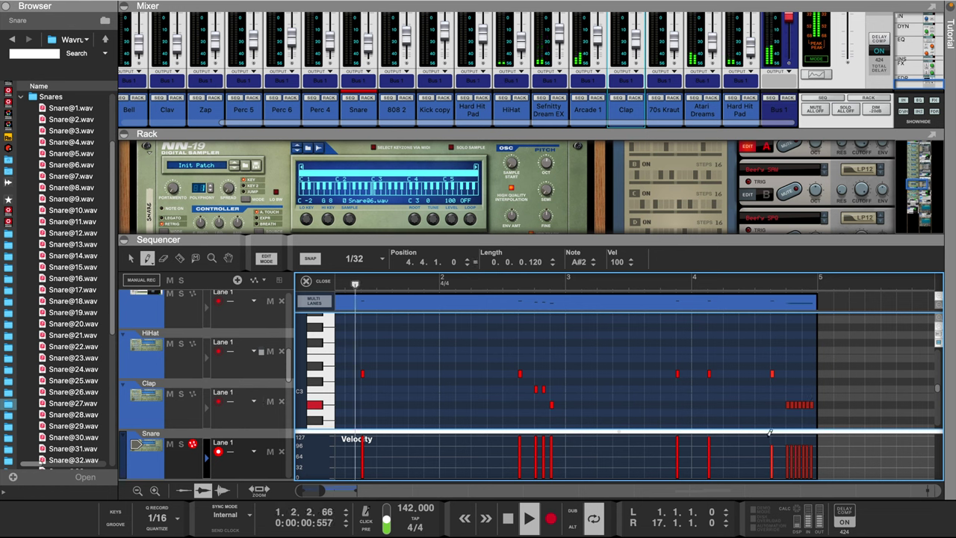
{"action": "mouse_move", "coordinate": [769, 435]}
{"action": "left_mouse_down"}
{"action": "mouse_move", "coordinate": [814, 436]}
{"action": "mouse_move", "coordinate": [794, 446]}
{"action": "mouse_move", "coordinate": [814, 471]}
{"action": "left_mouse_up"}
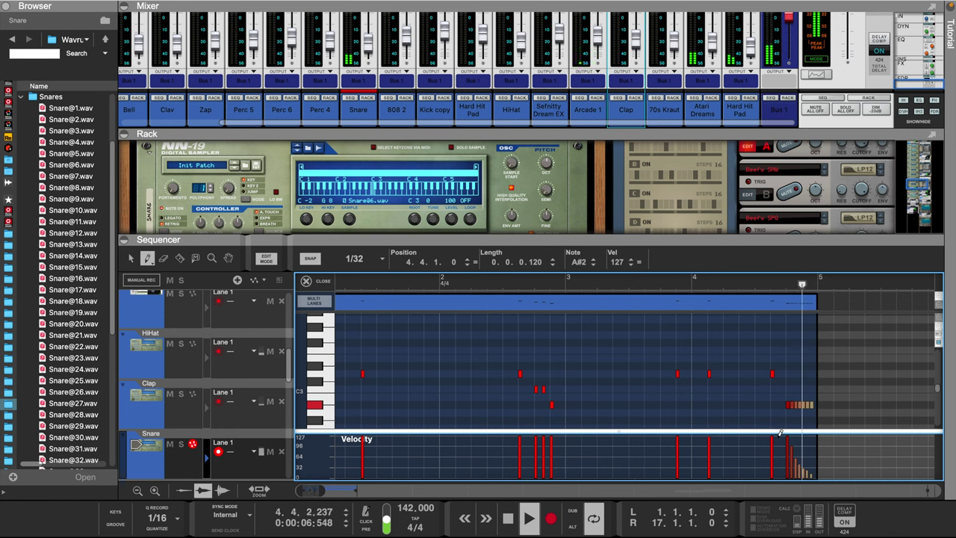
Step: Duplicate the four-bar Snare clip until it fills all sixteen bars, and close the clip editor
{"action": "key", "text": "q"}
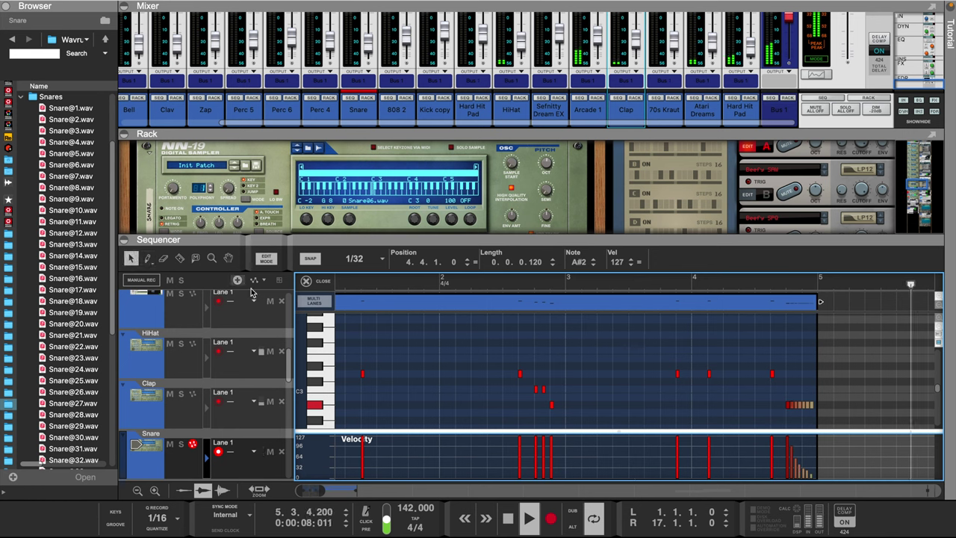
{"action": "left_click", "coordinate": [365, 301]}
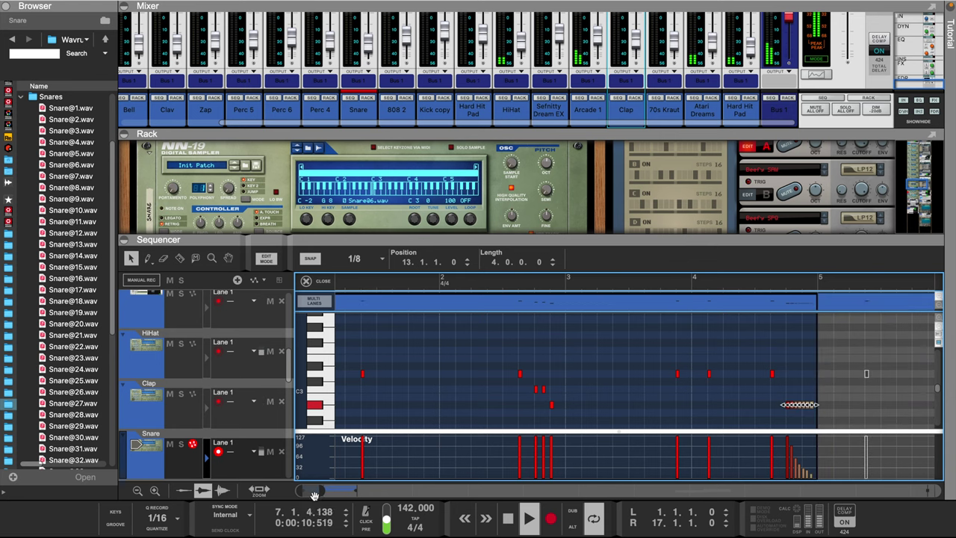
{"action": "left_click_drag", "start_coordinate": [324, 492], "coordinate": [350, 491]}
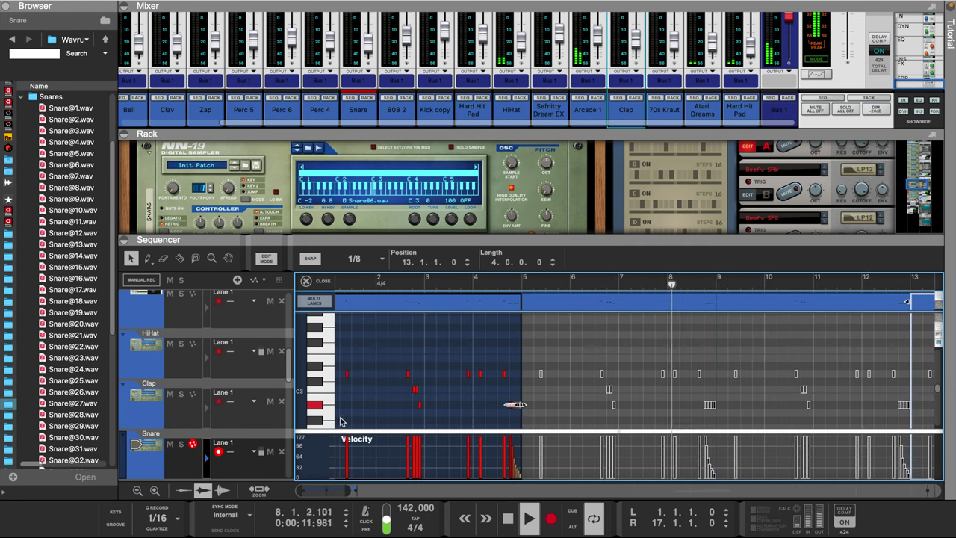
{"action": "left_click", "coordinate": [323, 281]}
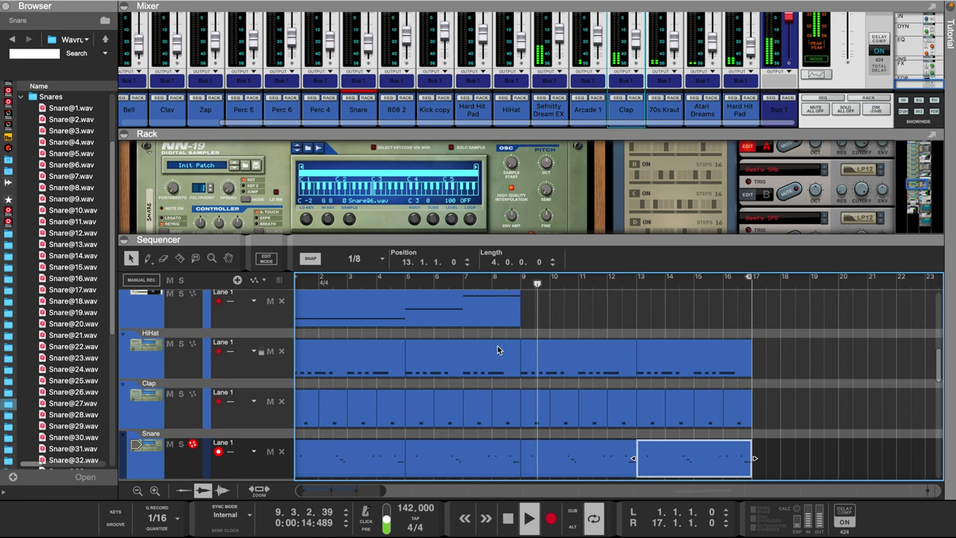
Step: Check the Snare channel's stereo width and fader settings in the mixer
{"action": "scroll", "coordinate": [499, 344], "scroll_direction": "up", "scroll_amount": 2}
{"action": "scroll", "coordinate": [498, 345], "scroll_direction": "down", "scroll_amount": 5}
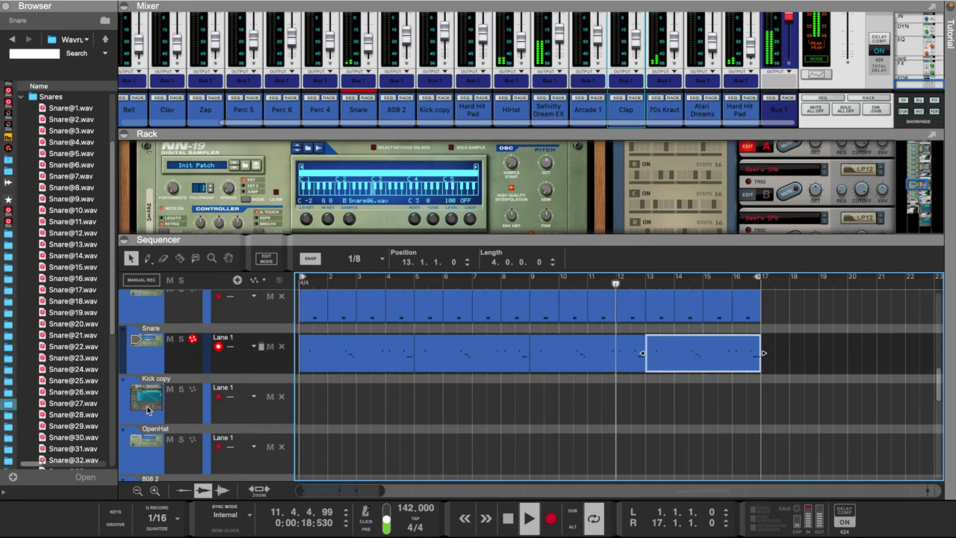
{"action": "left_click_drag", "start_coordinate": [397, 131], "coordinate": [398, 165]}
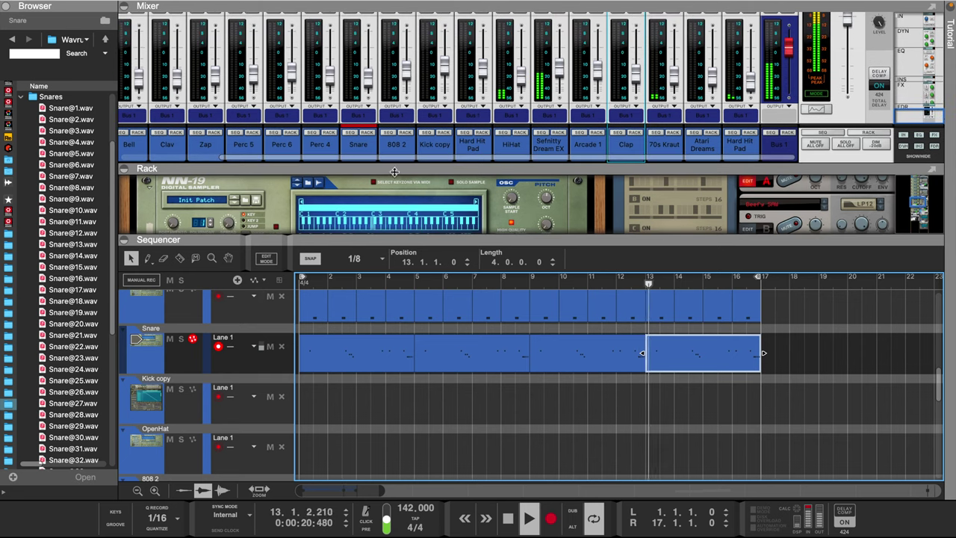
{"action": "scroll", "coordinate": [357, 86], "scroll_direction": "up", "scroll_amount": 1}
{"action": "scroll", "coordinate": [357, 85], "scroll_direction": "up", "scroll_amount": 2}
{"action": "left_click", "coordinate": [351, 38]}
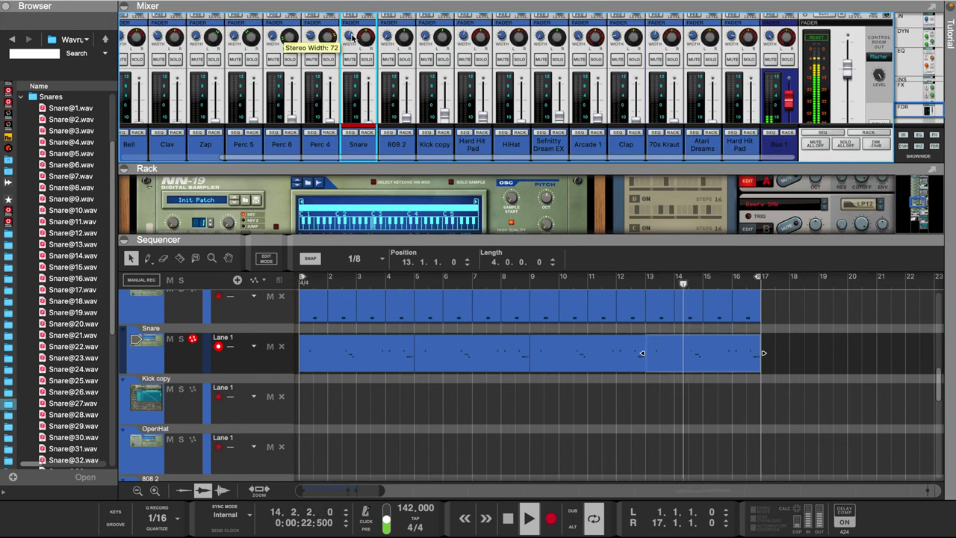
{"action": "scroll", "coordinate": [377, 101], "scroll_direction": "down", "scroll_amount": 3}
Step: Reveal the Snare channel's insert effects in the rack and open its PanCake2 window
{"action": "left_click", "coordinate": [368, 134]}
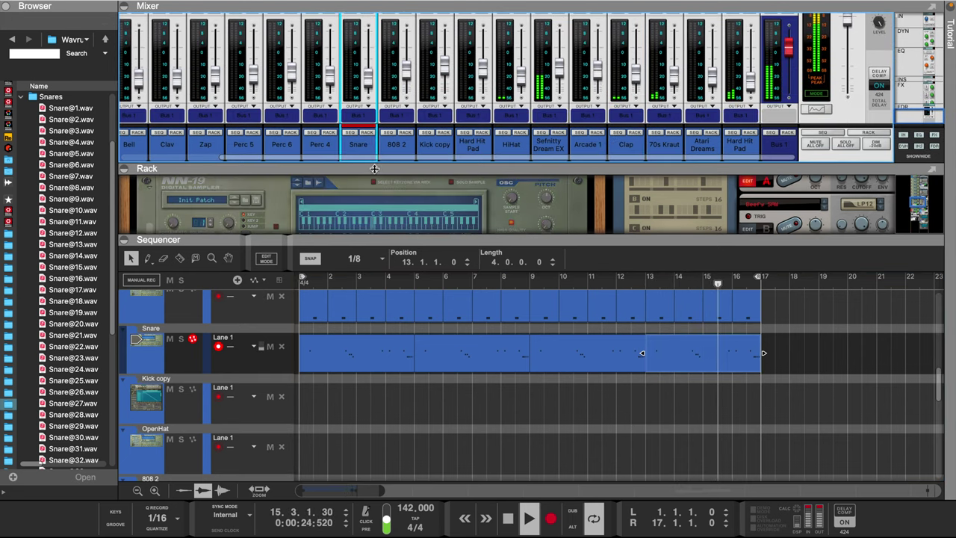
{"action": "left_click_drag", "start_coordinate": [376, 166], "coordinate": [376, 109]}
{"action": "scroll", "coordinate": [328, 161], "scroll_direction": "up", "scroll_amount": 3}
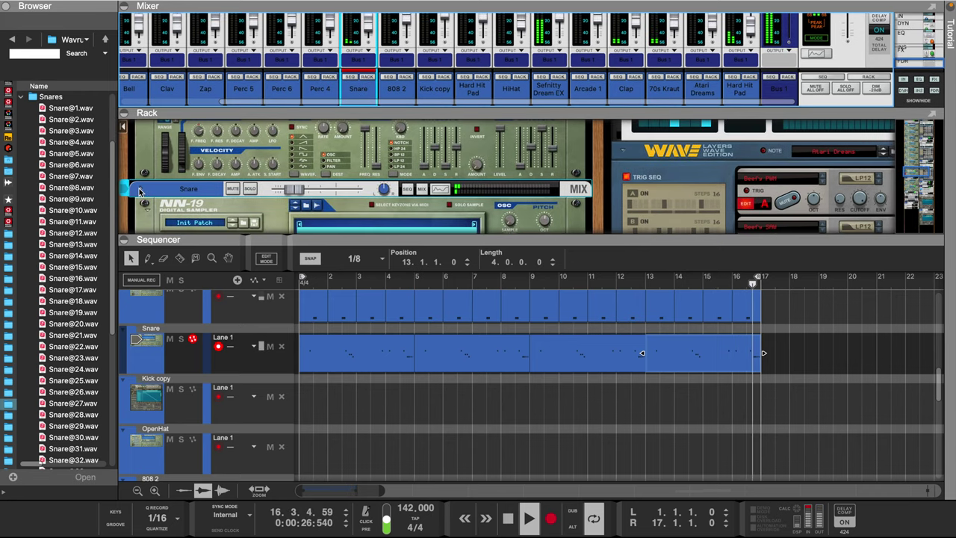
{"action": "left_click", "coordinate": [140, 189]}
{"action": "scroll", "coordinate": [160, 191], "scroll_direction": "down", "scroll_amount": 3}
{"action": "left_click", "coordinate": [162, 145]}
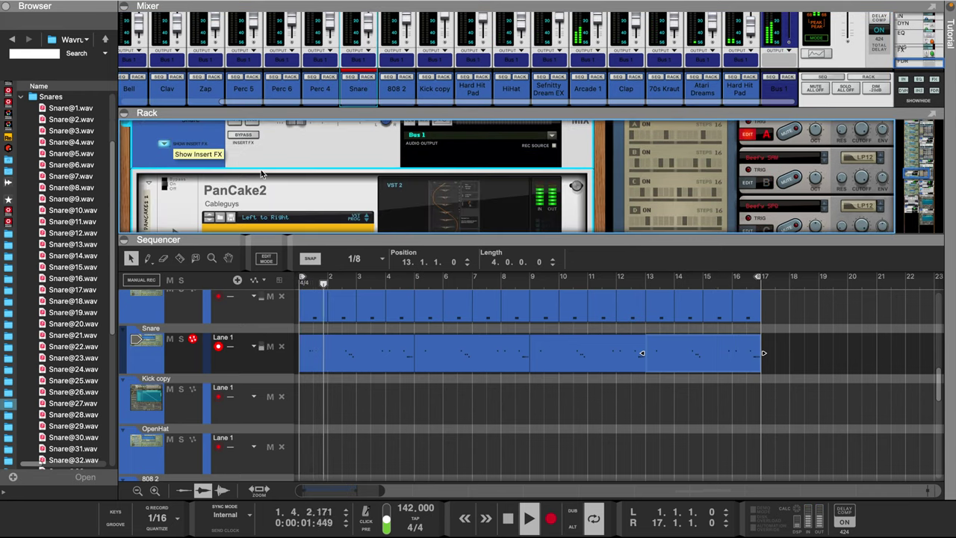
{"action": "left_click", "coordinate": [444, 212]}
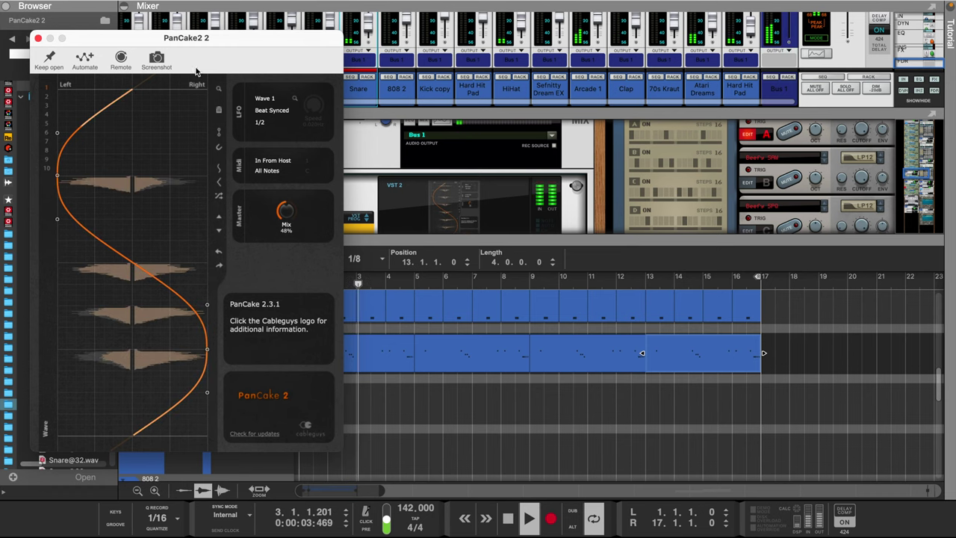
Step: Set the PanCake2 mix on the Snare channel to 63%, and close its window
{"action": "left_click_drag", "start_coordinate": [230, 43], "coordinate": [683, 38]}
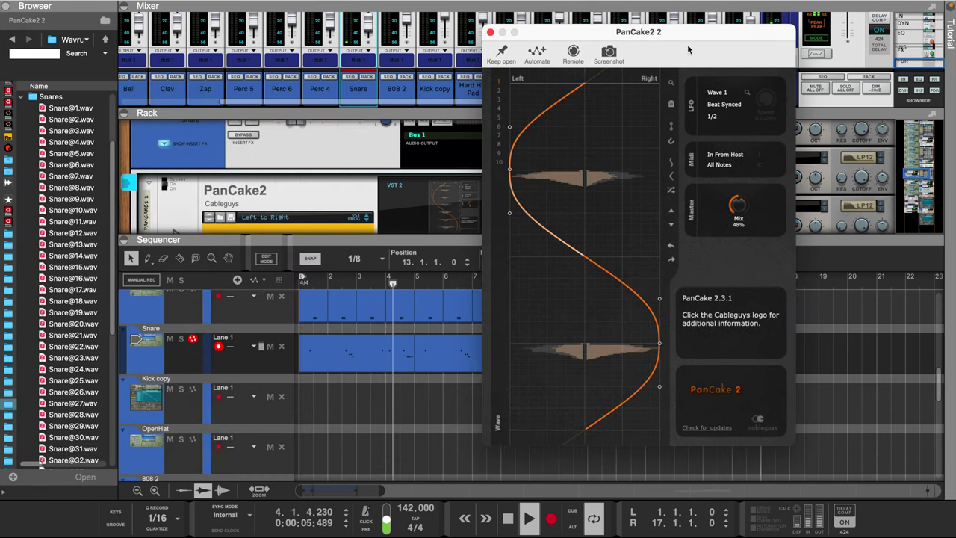
{"action": "left_click_drag", "start_coordinate": [736, 205], "coordinate": [737, 202]}
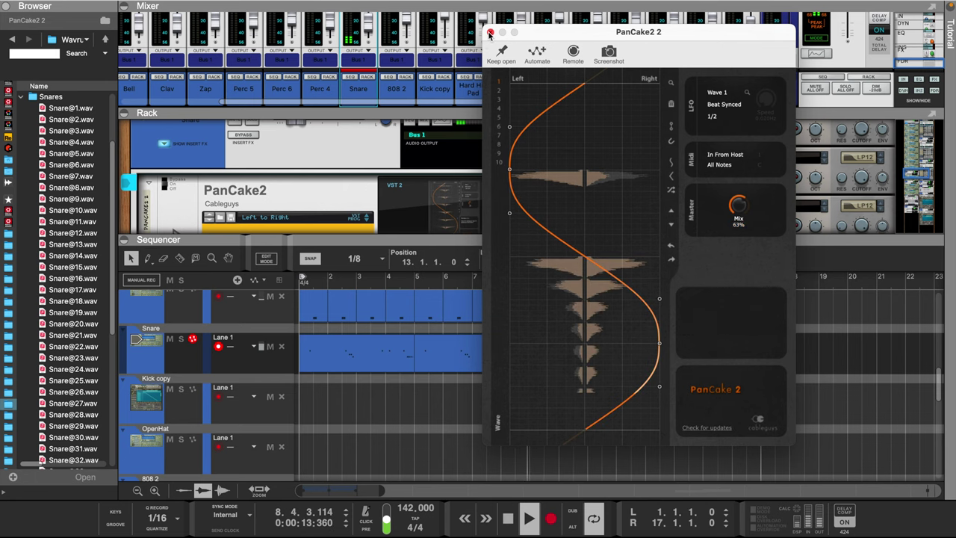
{"action": "left_click", "coordinate": [490, 33]}
Step: Expand the mixer, move the Snare channel between Hard Hit Pad and HiHat, and review the master section
{"action": "scroll", "coordinate": [497, 396], "scroll_direction": "up", "scroll_amount": 4}
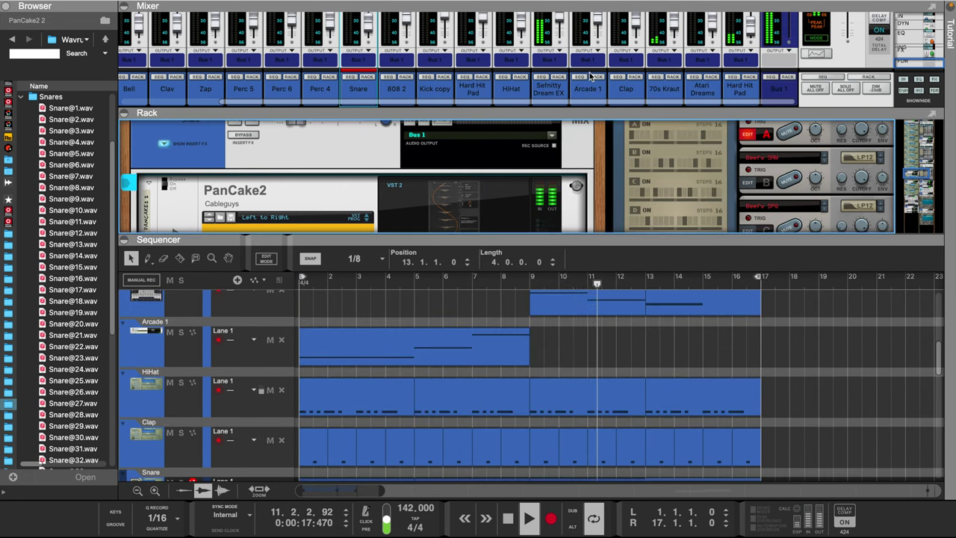
{"action": "left_click_drag", "start_coordinate": [587, 116], "coordinate": [595, 306]}
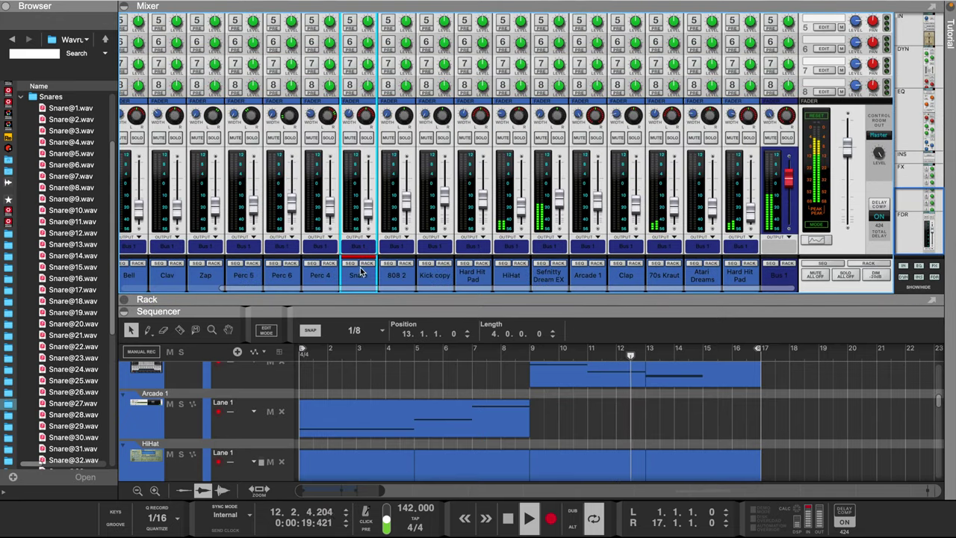
{"action": "left_click_drag", "start_coordinate": [361, 272], "coordinate": [503, 275]}
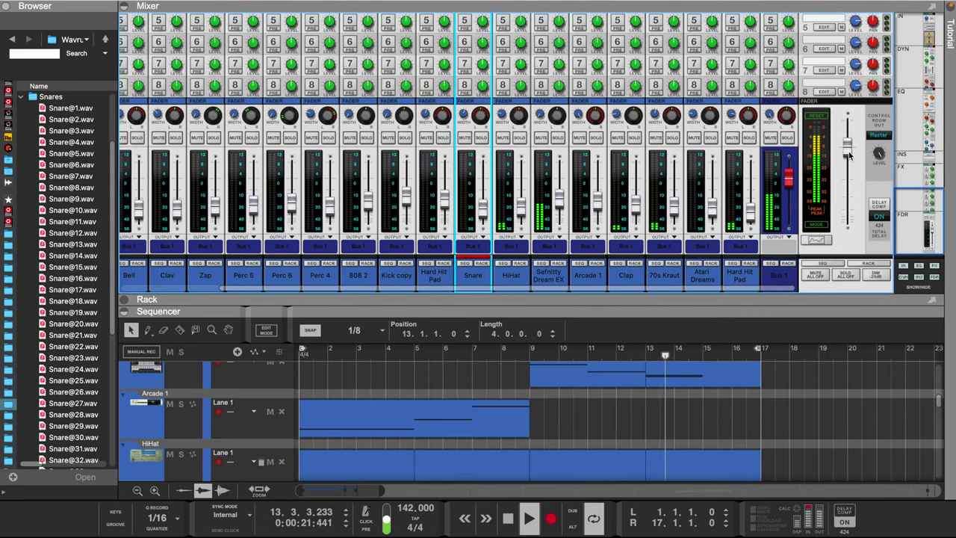
{"action": "left_click", "coordinate": [880, 153]}
{"action": "scroll", "coordinate": [878, 142], "scroll_direction": "up", "scroll_amount": 8}
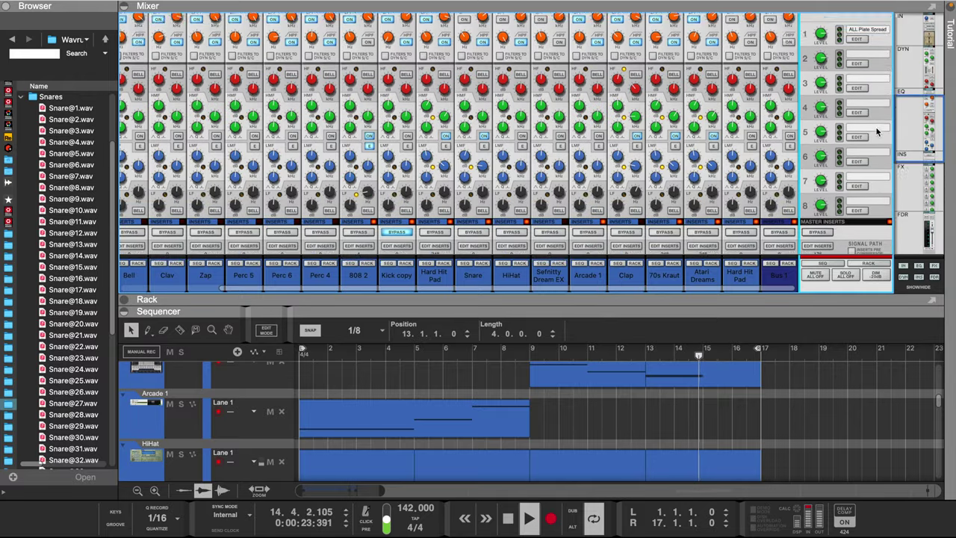
{"action": "scroll", "coordinate": [877, 131], "scroll_direction": "down", "scroll_amount": 8}
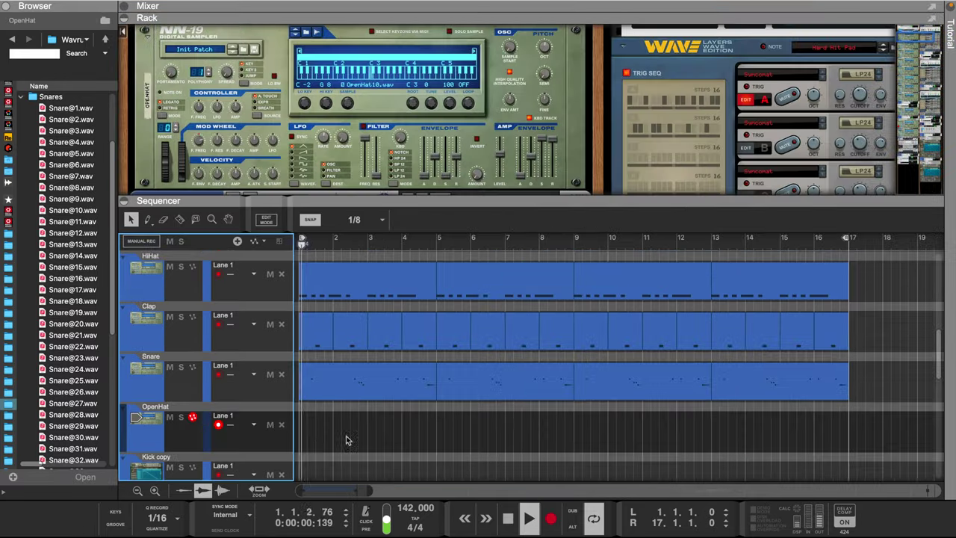
Step: Create a one-bar clip at bar 1 on the OpenHat track, open it for editing and restart playback
{"action": "left_click_drag", "start_coordinate": [301, 442], "coordinate": [336, 431]}
{"action": "double_click", "coordinate": [324, 431]}
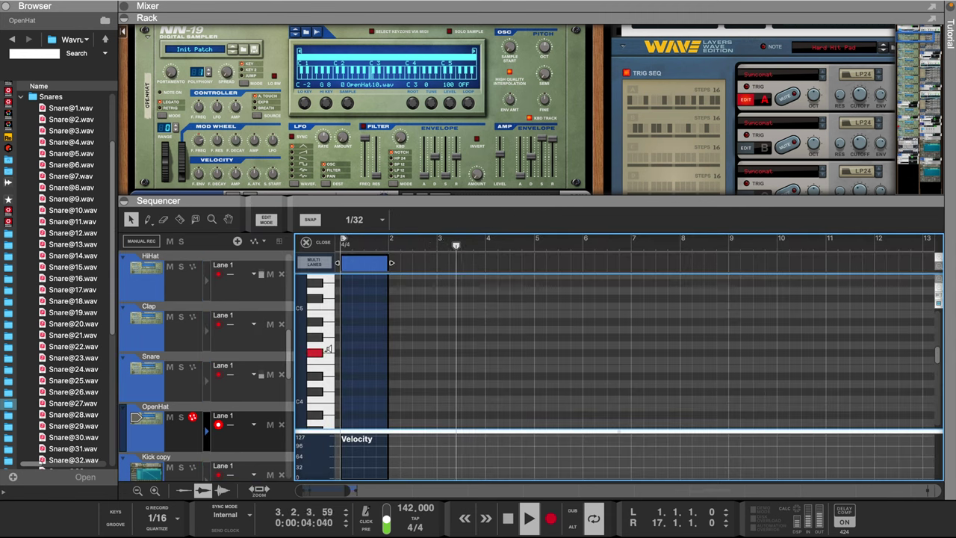
{"action": "scroll", "coordinate": [329, 351], "scroll_direction": "down", "scroll_amount": 5}
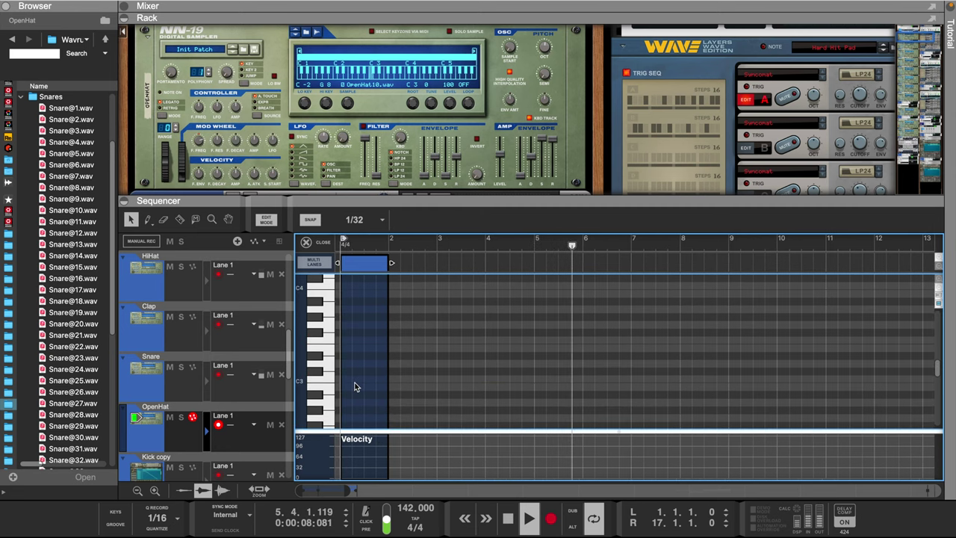
{"action": "key", "text": "space"}
{"action": "key", "text": "space"}
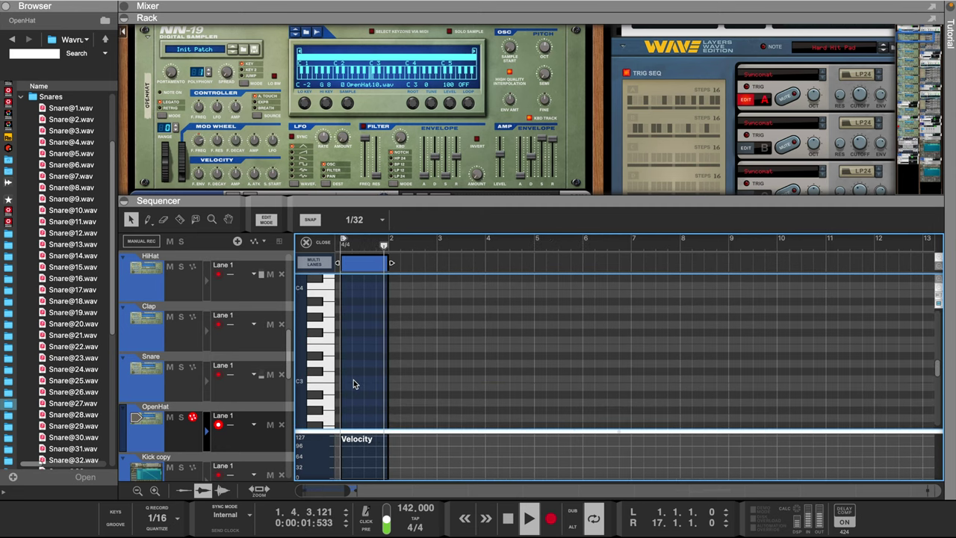
Step: Add a C3 note on beat 2 of the OpenHat clip, and duplicate the one-bar clip along the track through bar 17
{"action": "left_click", "coordinate": [354, 380]}
{"action": "left_click", "coordinate": [365, 262]}
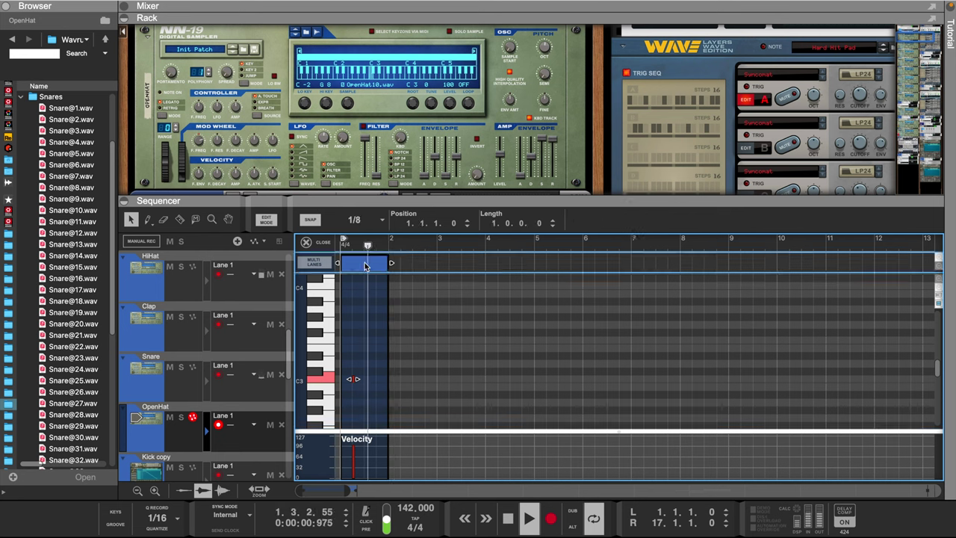
{"action": "key", "text": "ctrl+d"}
{"action": "key", "text": "ctrl+d"}
{"action": "key", "text": "ctrl+d"}
{"action": "key", "text": "ctrl+d"}
{"action": "key", "text": "ctrl+d"}
{"action": "key", "text": "ctrl+d"}
{"action": "key", "text": "ctrl+d"}
{"action": "key", "text": "ctrl+d"}
{"action": "key", "text": "ctrl+d"}
{"action": "key", "text": "ctrl+d"}
{"action": "key", "text": "ctrl+d"}
{"action": "key", "text": "ctrl+d"}
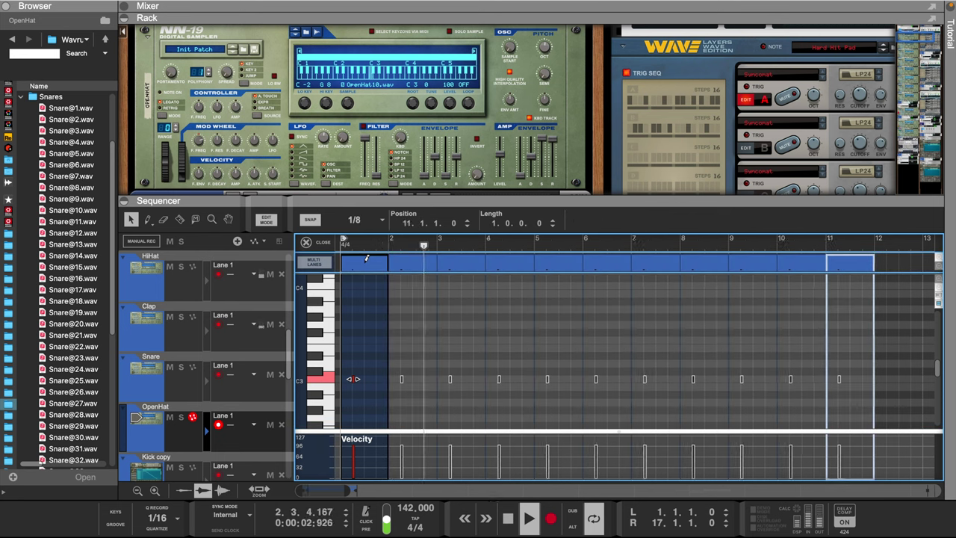
{"action": "left_click", "coordinate": [321, 244]}
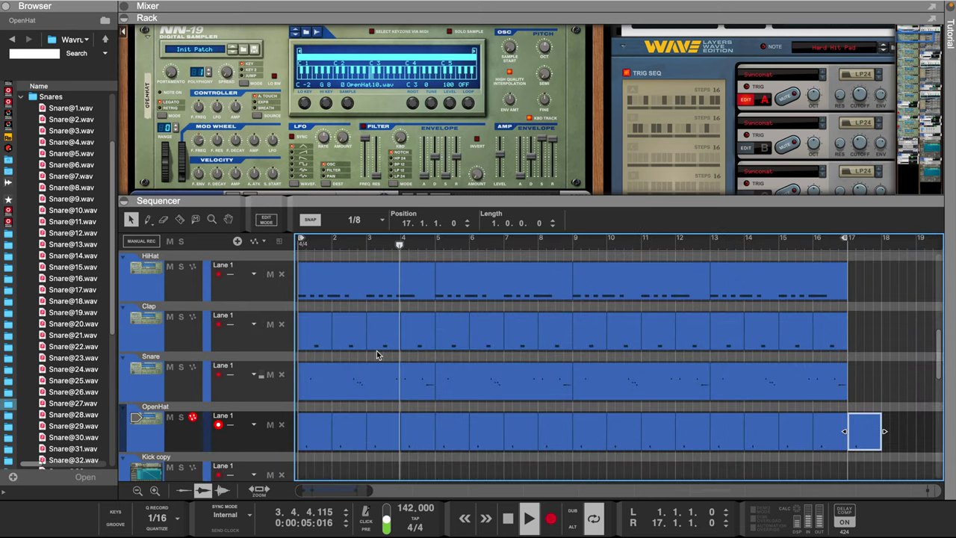
Step: Move the 808 2 track above Kick copy, create a two-bar clip on it at bar 1 and open the clip for editing
{"action": "scroll", "coordinate": [395, 354], "scroll_direction": "down", "scroll_amount": 2}
{"action": "scroll", "coordinate": [187, 423], "scroll_direction": "down", "scroll_amount": 2}
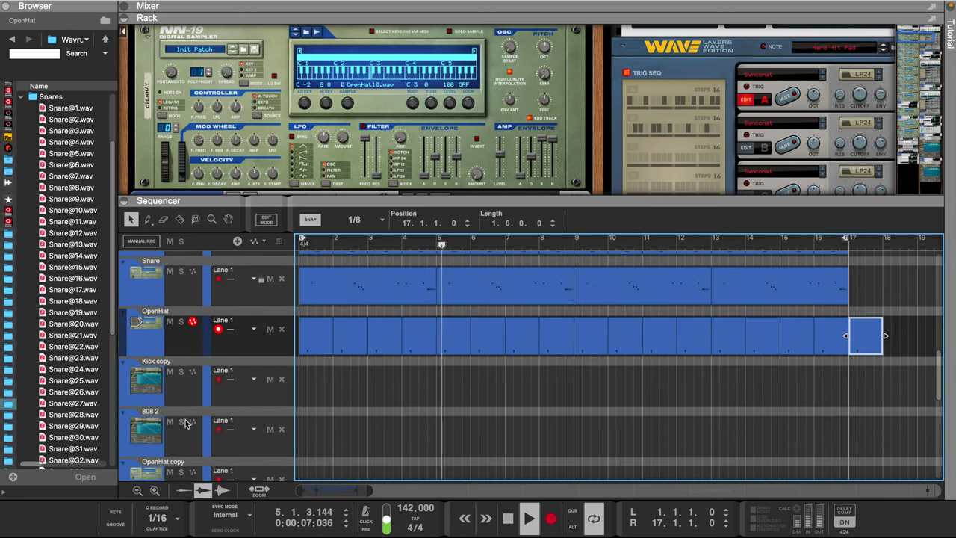
{"action": "left_click_drag", "start_coordinate": [125, 428], "coordinate": [130, 363]}
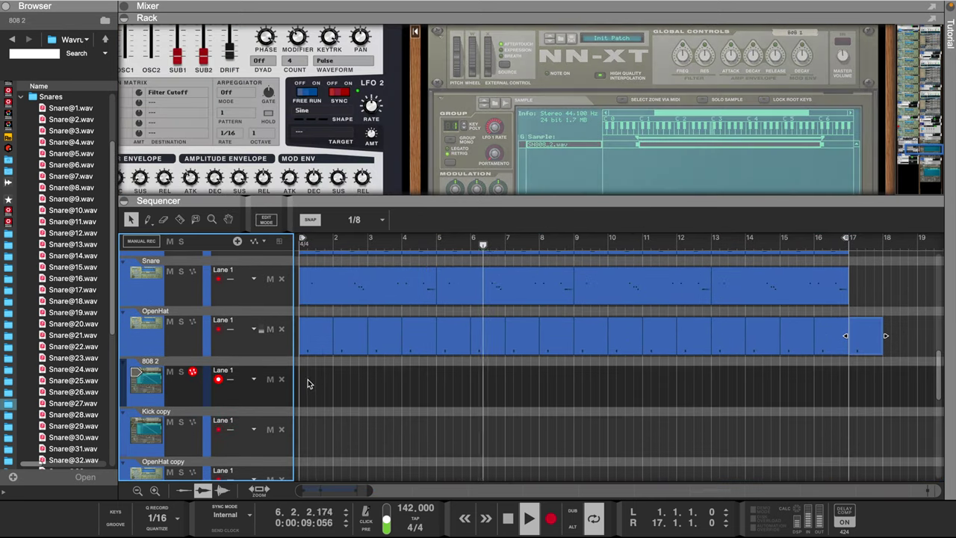
{"action": "left_click_drag", "start_coordinate": [302, 385], "coordinate": [369, 383]}
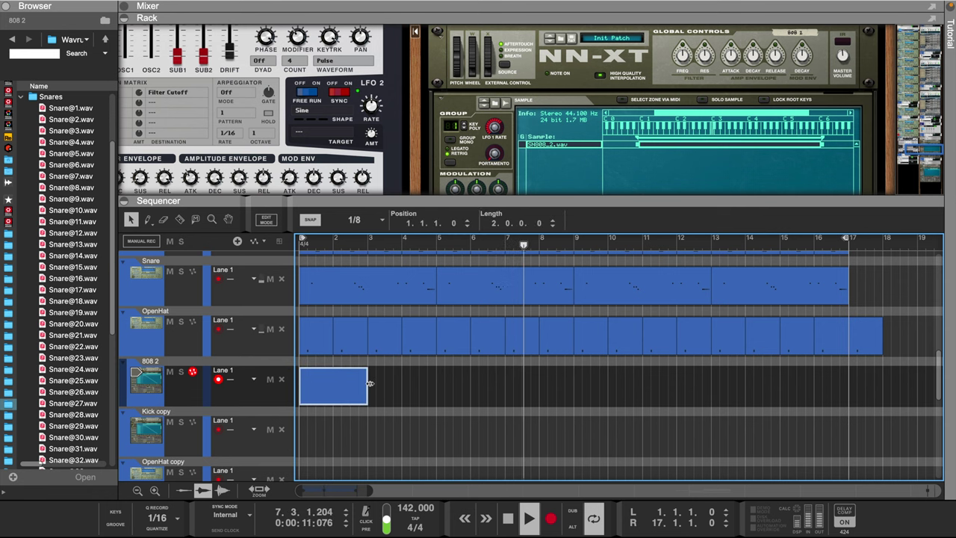
{"action": "double_click", "coordinate": [343, 386]}
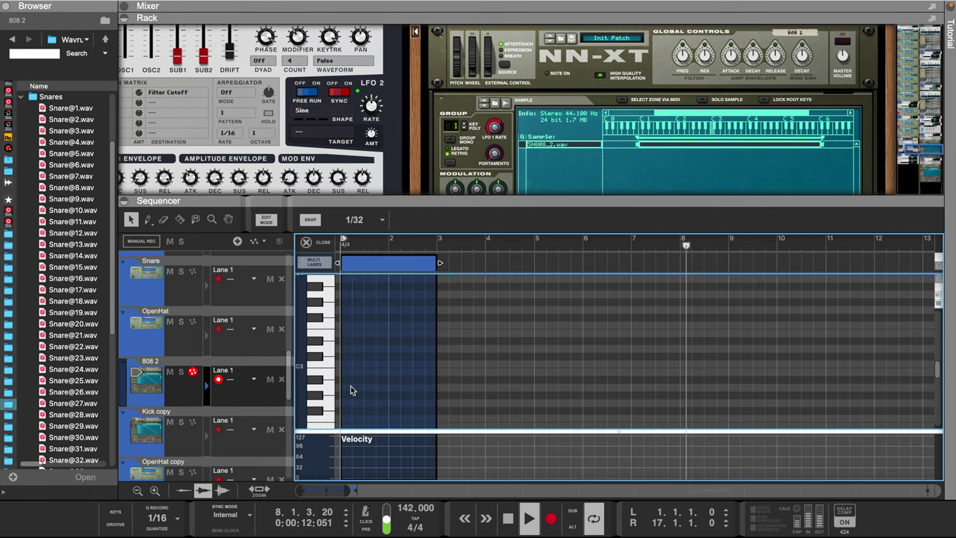
Step: Draw a D#3 note with length 0.3.1 at the start of the 808 2 clip, and restart playback
{"action": "left_click", "coordinate": [344, 343]}
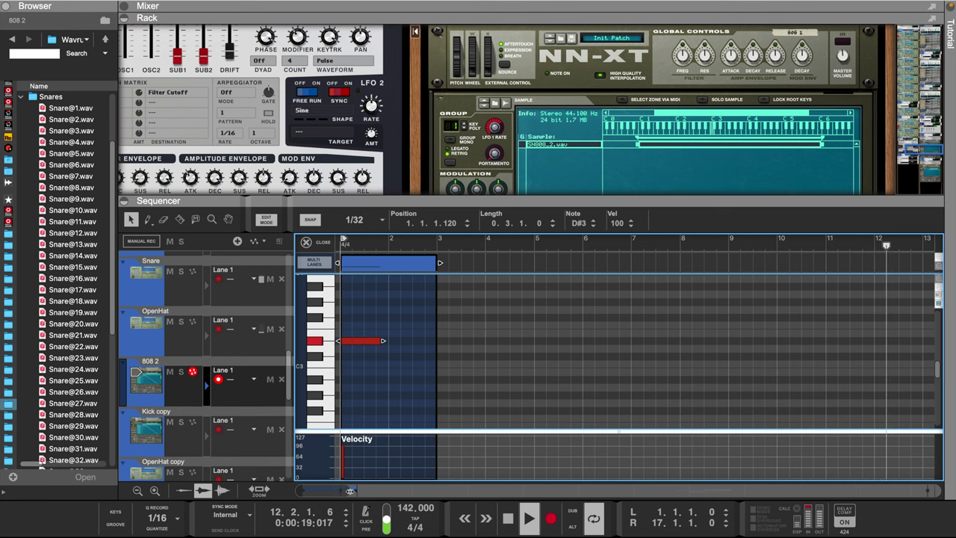
{"action": "scroll", "coordinate": [344, 397], "scroll_direction": "up", "scroll_amount": 5}
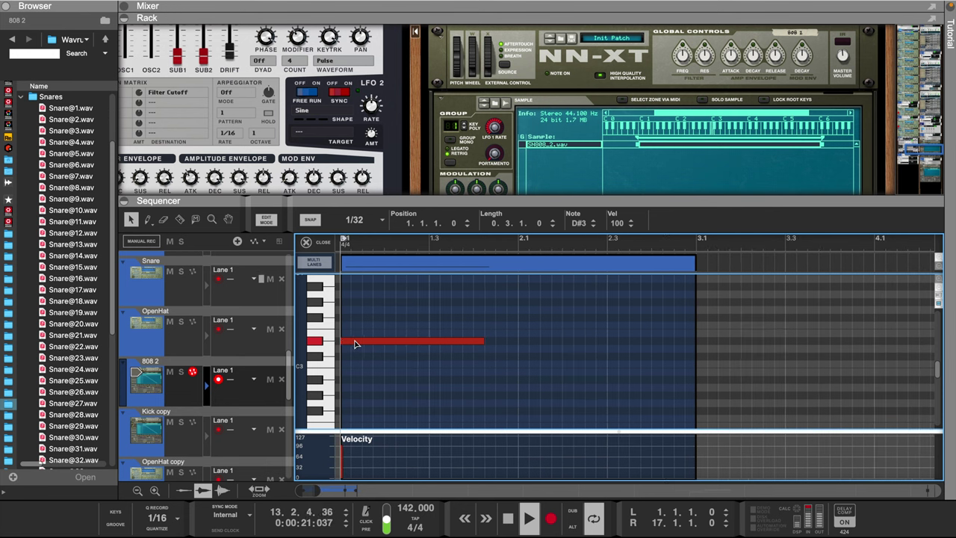
{"action": "key", "text": "shift+Return"}
{"action": "key", "text": "shift+Return"}
{"action": "key", "text": "space"}
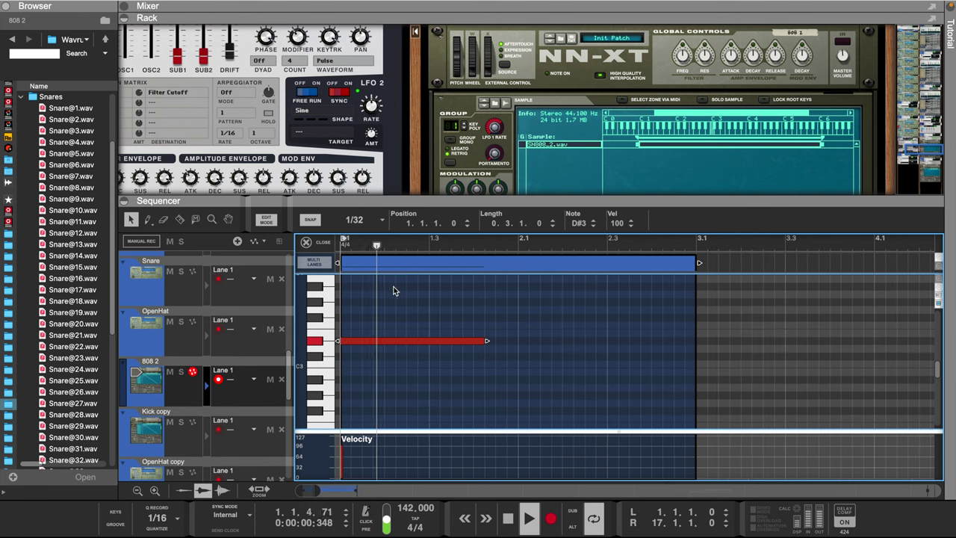
Step: Add a D#3 note with length 0.0.2 at 1.4.3, and shorten the first note to 0.3.0.120
{"action": "left_click_drag", "start_coordinate": [487, 341], "coordinate": [517, 345]}
{"action": "left_click", "coordinate": [499, 343]}
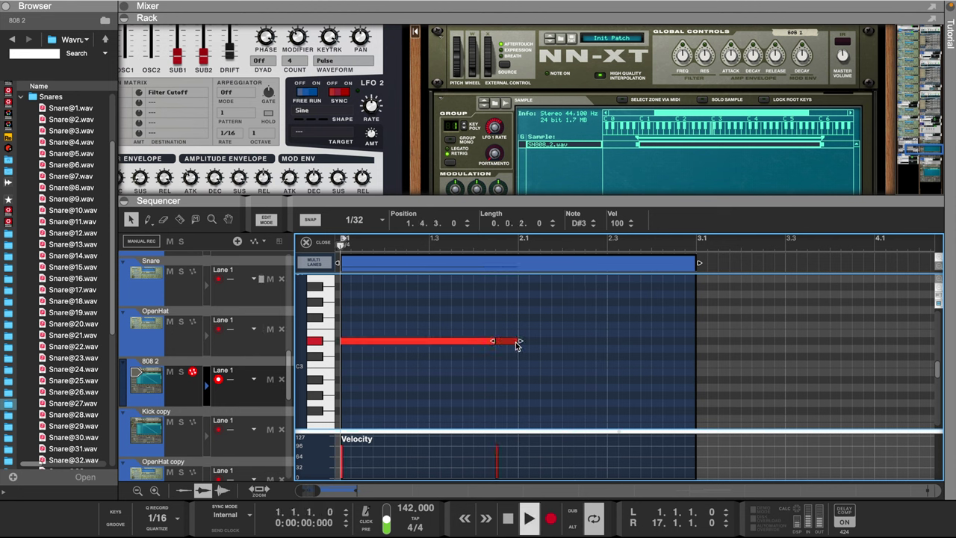
{"action": "key", "text": "space"}
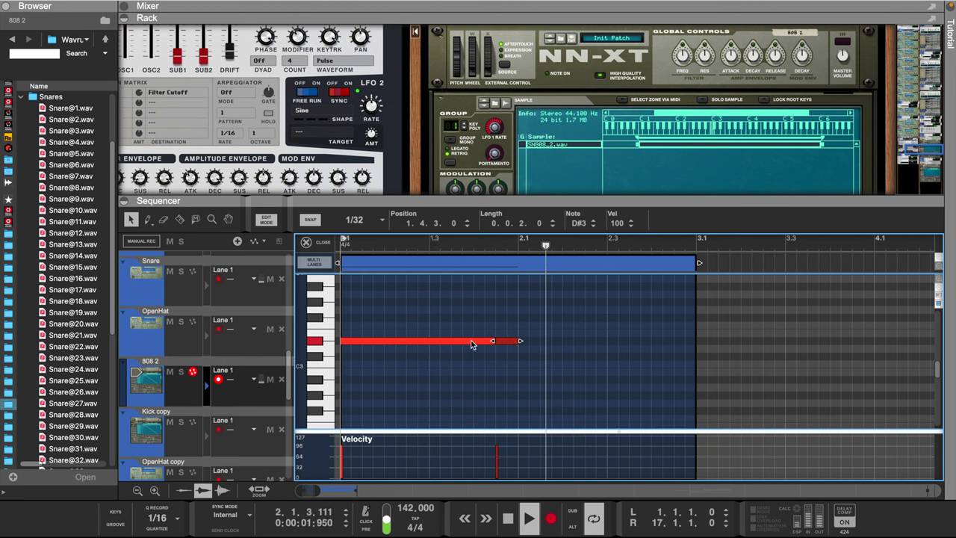
{"action": "left_click", "coordinate": [481, 343]}
{"action": "key", "text": "space"}
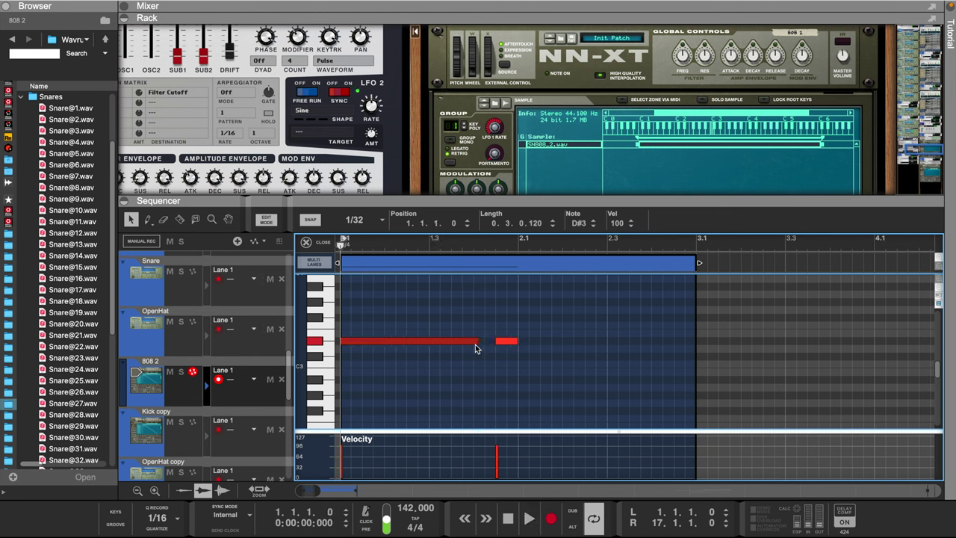
Step: Add a D#3 note with length 0.0.2 at 1.4.1, and extend the note at 1.4.3 to 0.2.2
{"action": "left_click", "coordinate": [478, 355]}
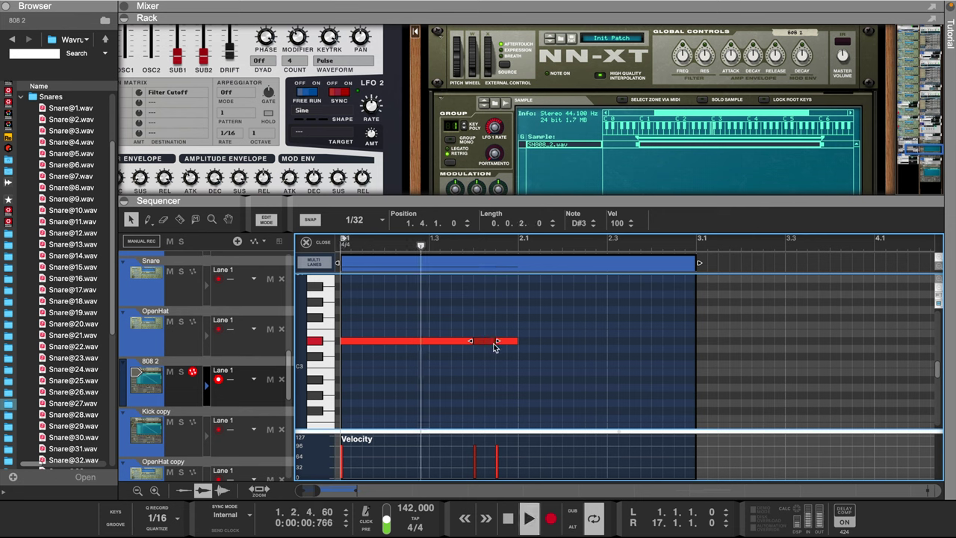
{"action": "key", "text": "space"}
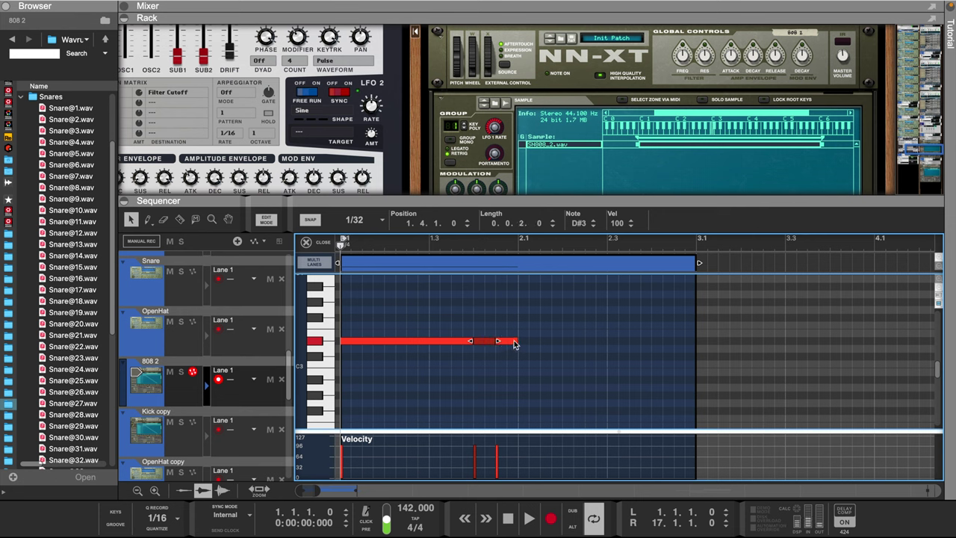
{"action": "left_click_drag", "start_coordinate": [593, 346], "coordinate": [607, 349]}
{"action": "key", "text": "space"}
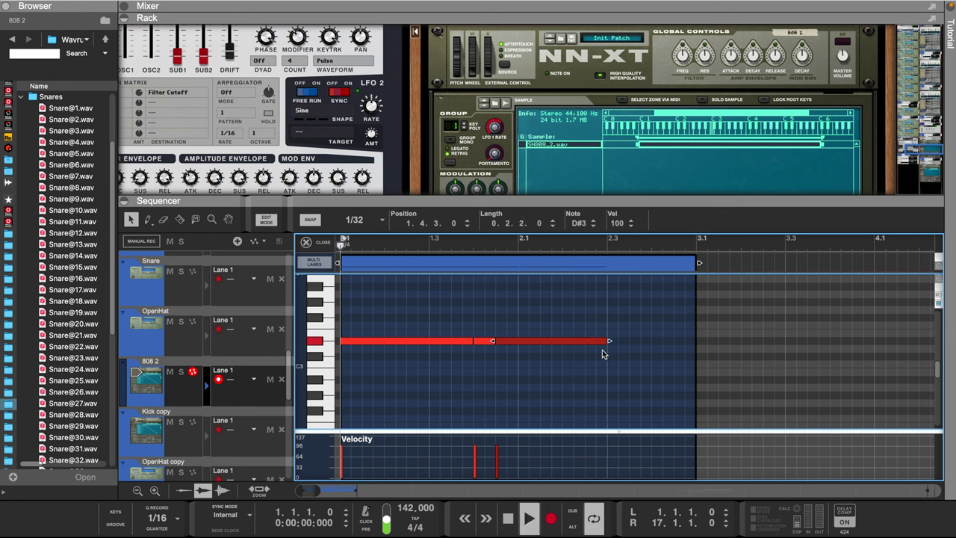
Step: Raise the velocity of the three D#3 notes in the 808 2 clip to 127
{"action": "left_click", "coordinate": [148, 219]}
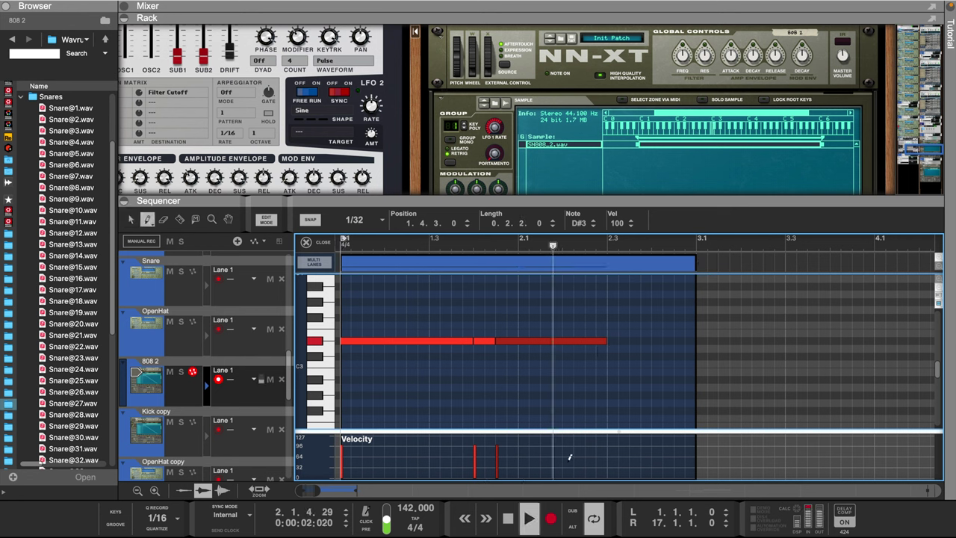
{"action": "left_click_drag", "start_coordinate": [556, 440], "coordinate": [338, 436]}
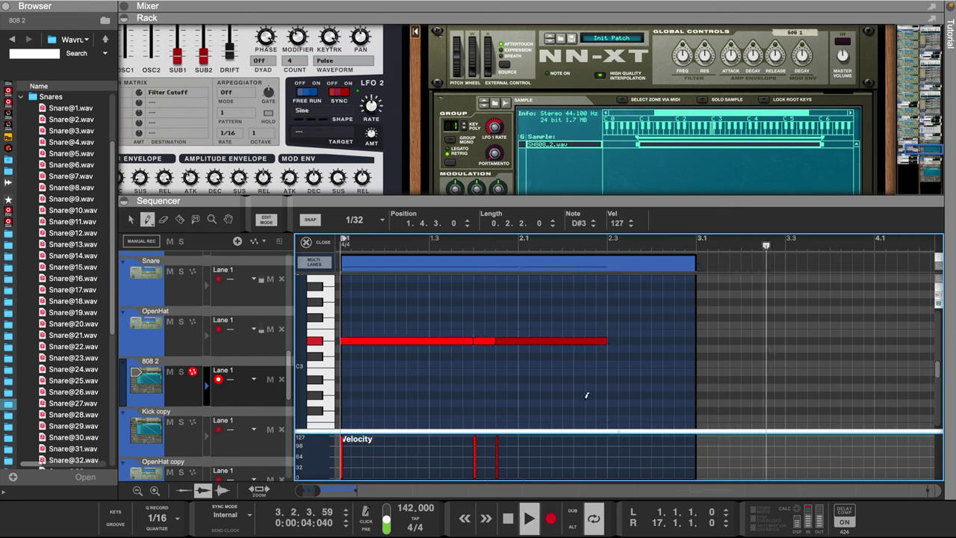
{"action": "key", "text": "space"}
Step: Duplicate the two-bar 808 2 clip to bar 3 and make the copy active for note editing
{"action": "left_click", "coordinate": [467, 266]}
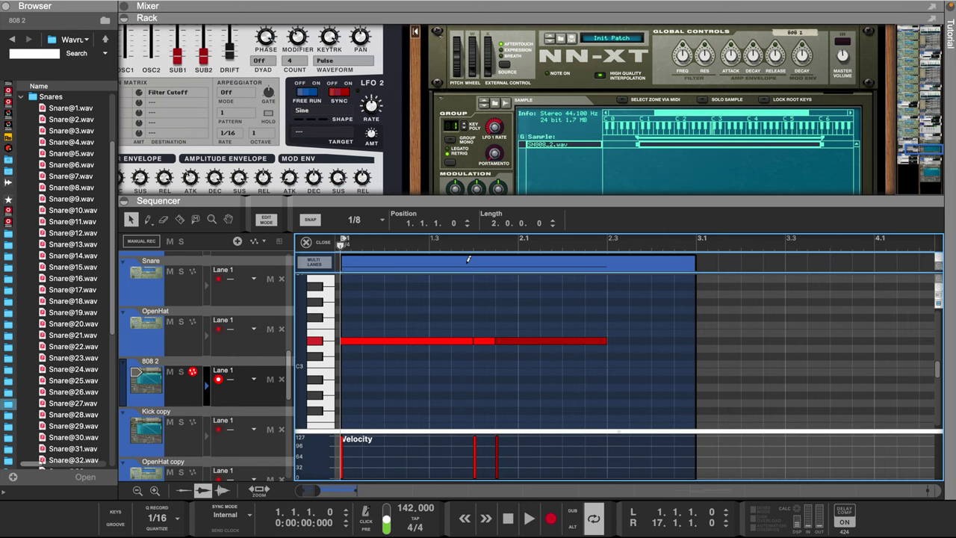
{"action": "key", "text": "ctrl+d"}
{"action": "left_click", "coordinate": [713, 341]}
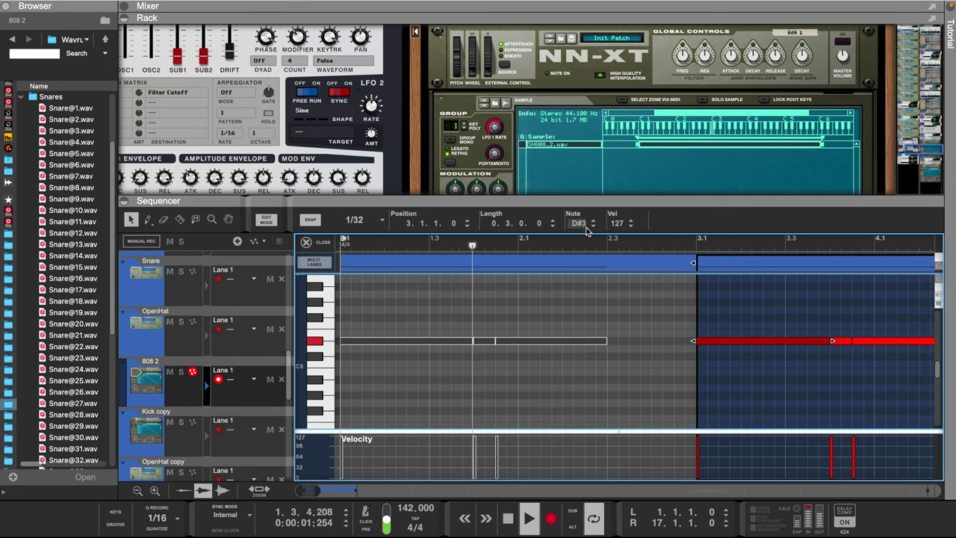
Step: Transpose all three notes in the 808 2 clip at bar 3 down to A#2
{"action": "scroll", "coordinate": [705, 347], "scroll_direction": "right", "scroll_amount": 5}
{"action": "left_click_drag", "start_coordinate": [542, 307], "coordinate": [769, 367]}
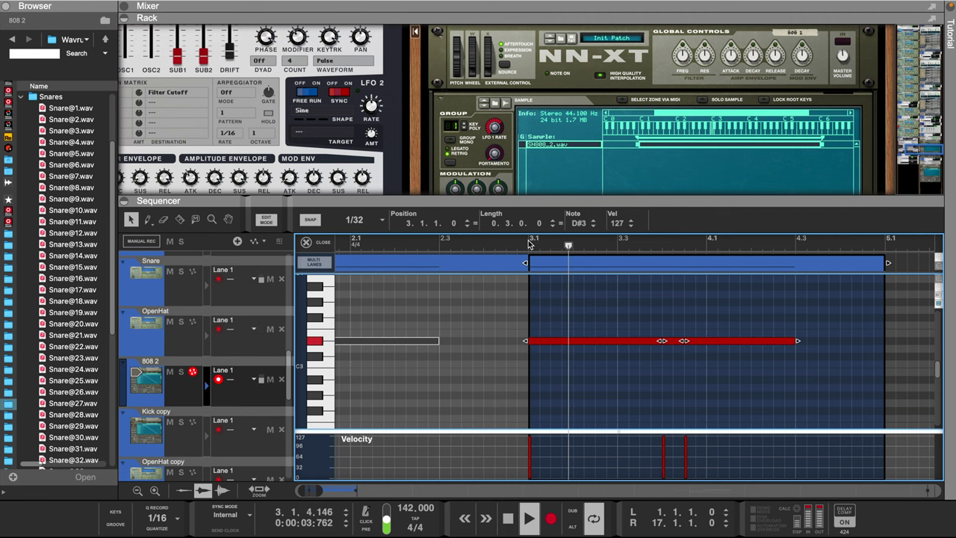
{"action": "left_click", "coordinate": [593, 225]}
{"action": "left_click", "coordinate": [593, 226]}
{"action": "left_click", "coordinate": [592, 226]}
{"action": "left_click", "coordinate": [592, 226]}
{"action": "left_click", "coordinate": [593, 225]}
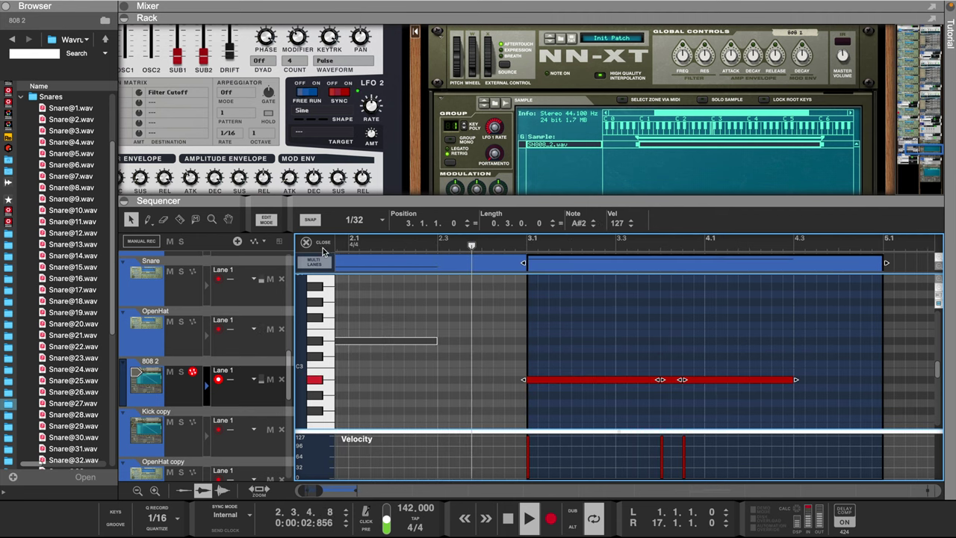
Step: Leave note editing and repeat the 808 2 pattern three times along its track
{"action": "left_click", "coordinate": [324, 244]}
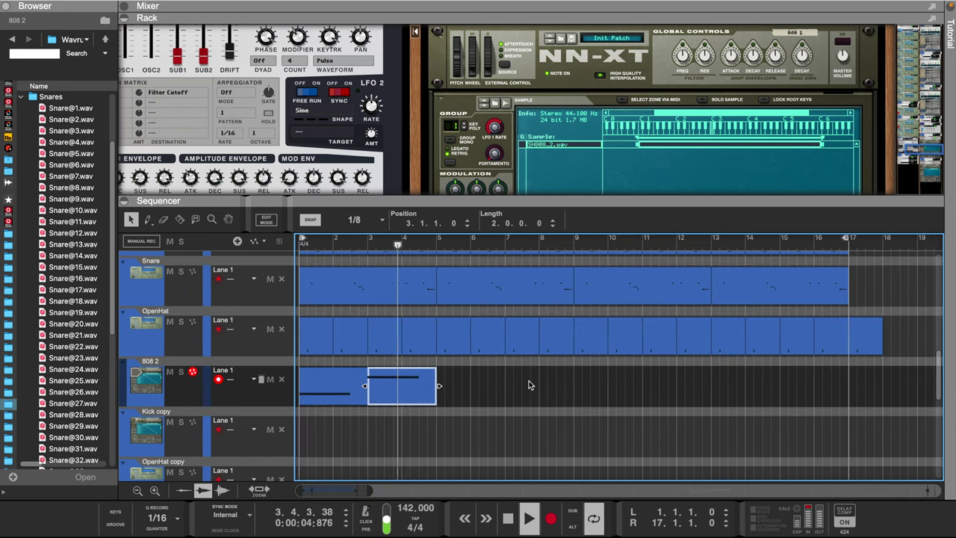
{"action": "key", "text": "ctrl+d"}
{"action": "key", "text": "ctrl+d"}
{"action": "key", "text": "ctrl+d"}
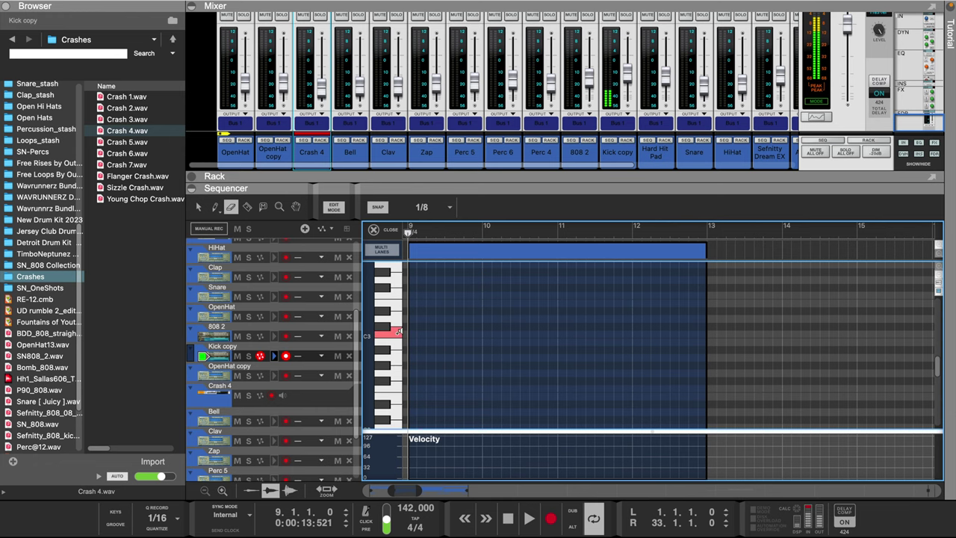
Step: Draw C3 notes at 9.1.1, 9.2.3, 9.4.1 and 9.4.3 in the Kick copy clip, and raise their velocity to 127
{"action": "left_click", "coordinate": [412, 333]}
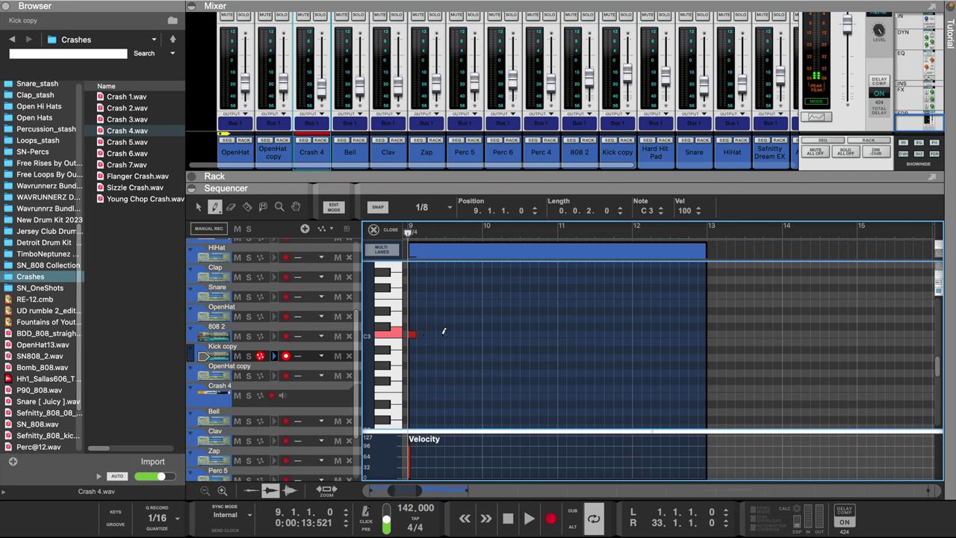
{"action": "key", "text": "space"}
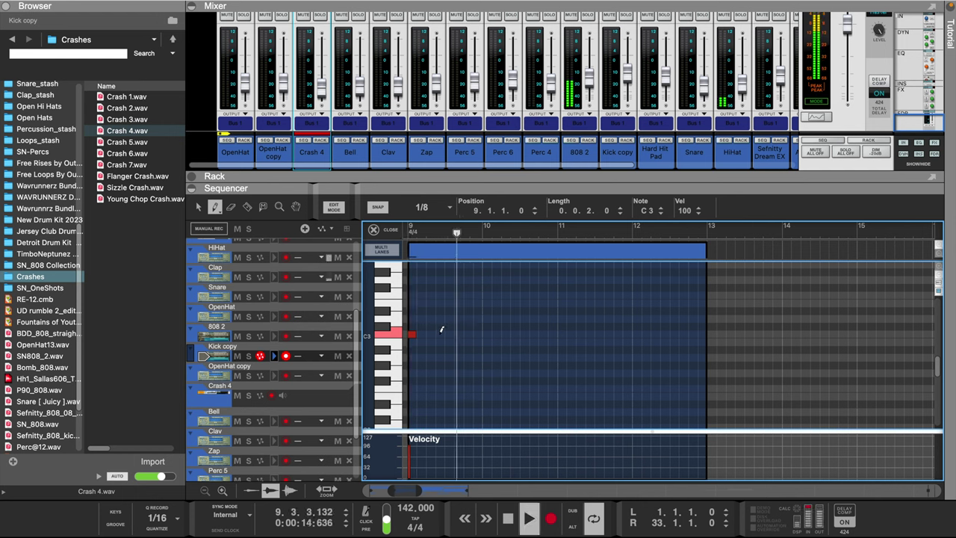
{"action": "left_click", "coordinate": [440, 333]}
{"action": "left_click", "coordinate": [469, 334]}
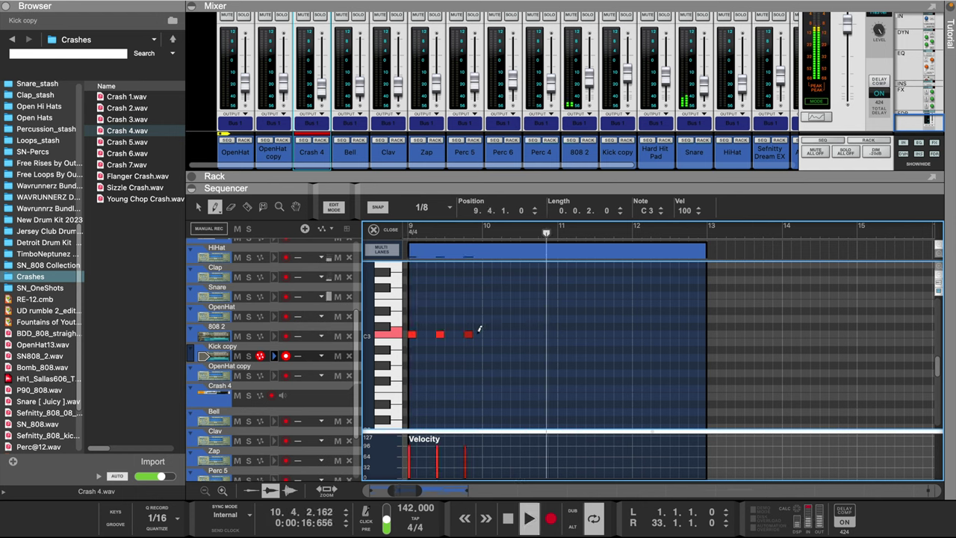
{"action": "left_click", "coordinate": [477, 334]}
{"action": "left_click_drag", "start_coordinate": [488, 439], "coordinate": [431, 436]}
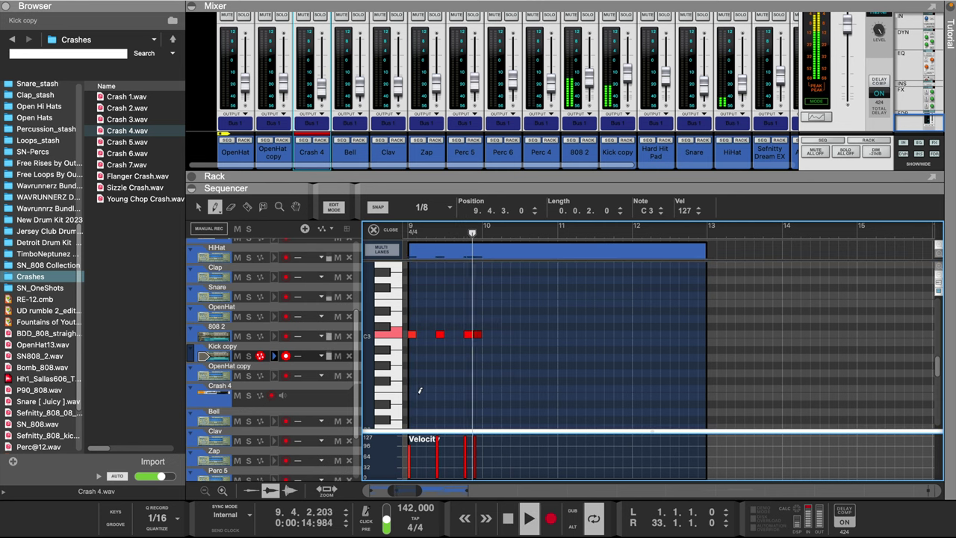
Step: Draw C3 kick notes at 11.1.1, 11.2.3, 11.4.1 and 11.4.3, and raise their velocity to 127
{"action": "left_click", "coordinate": [574, 334]}
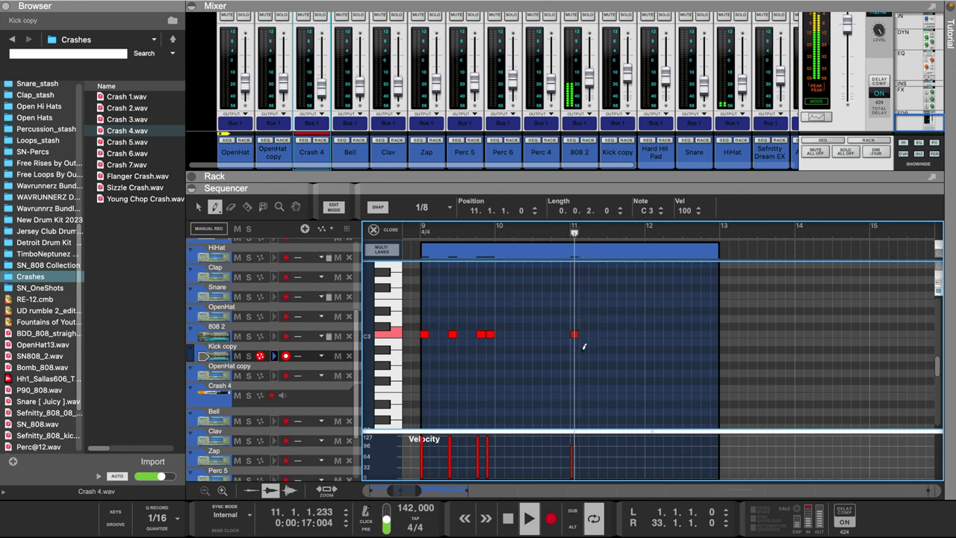
{"action": "left_click", "coordinate": [602, 334]}
{"action": "left_click", "coordinate": [629, 334]}
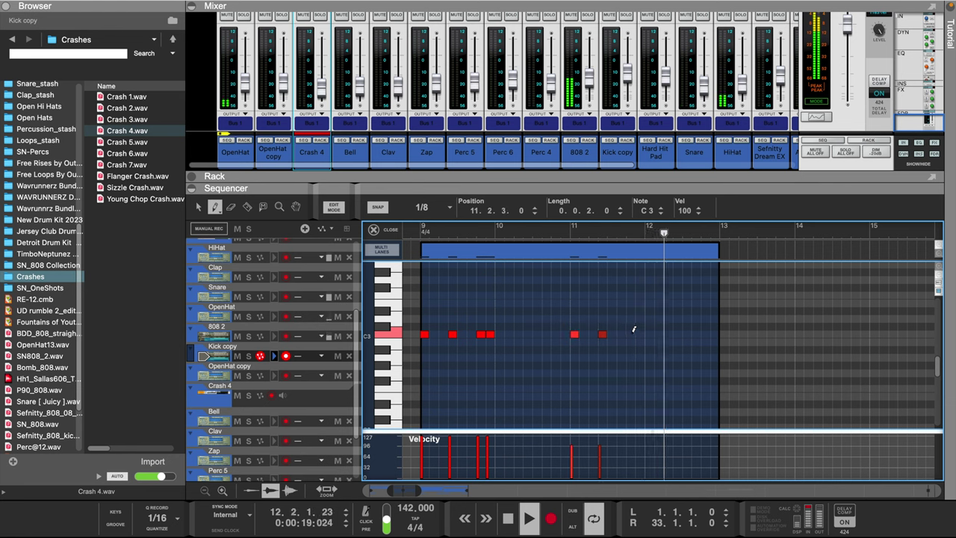
{"action": "left_click", "coordinate": [638, 334]}
{"action": "key", "text": "space"}
{"action": "key", "text": "space"}
{"action": "mouse_move", "coordinate": [657, 438]}
{"action": "left_mouse_down"}
{"action": "mouse_move", "coordinate": [621, 391]}
{"action": "mouse_move", "coordinate": [556, 339]}
{"action": "left_mouse_up"}
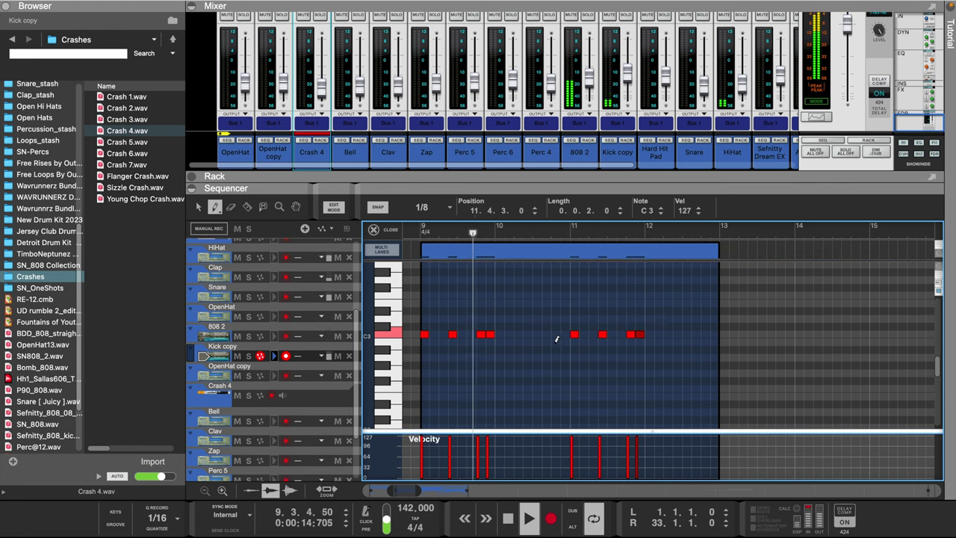
Step: Select the four-bar Kick copy clip and duplicate it three times
{"action": "key", "text": "q"}
{"action": "left_click", "coordinate": [494, 250]}
{"action": "key", "text": "super+d"}
{"action": "key", "text": "super+d"}
{"action": "key", "text": "super+d"}
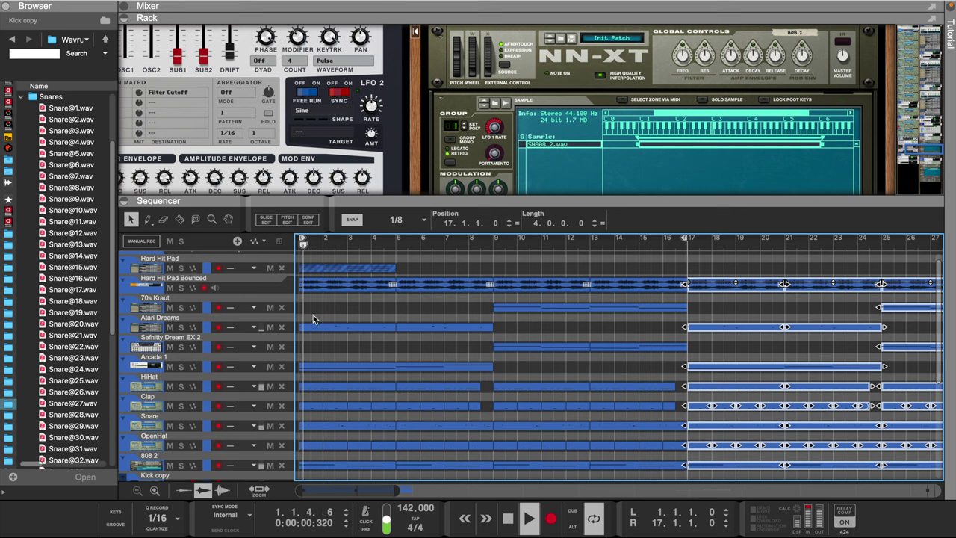
Step: Clear the clip selection and review the arrangement down past the Kick copy track during playback
{"action": "left_click_drag", "start_coordinate": [309, 302], "coordinate": [324, 315]}
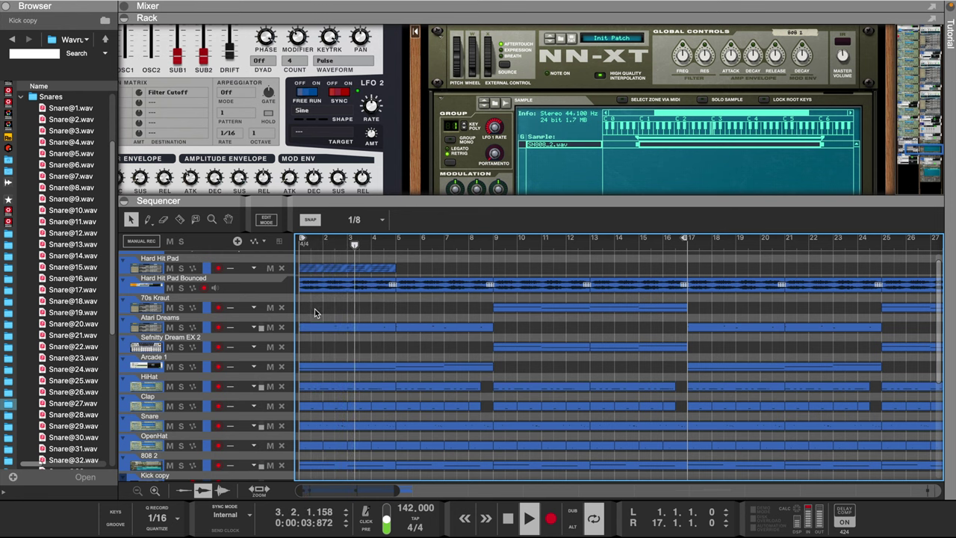
{"action": "scroll", "coordinate": [367, 435], "scroll_direction": "down", "scroll_amount": 3}
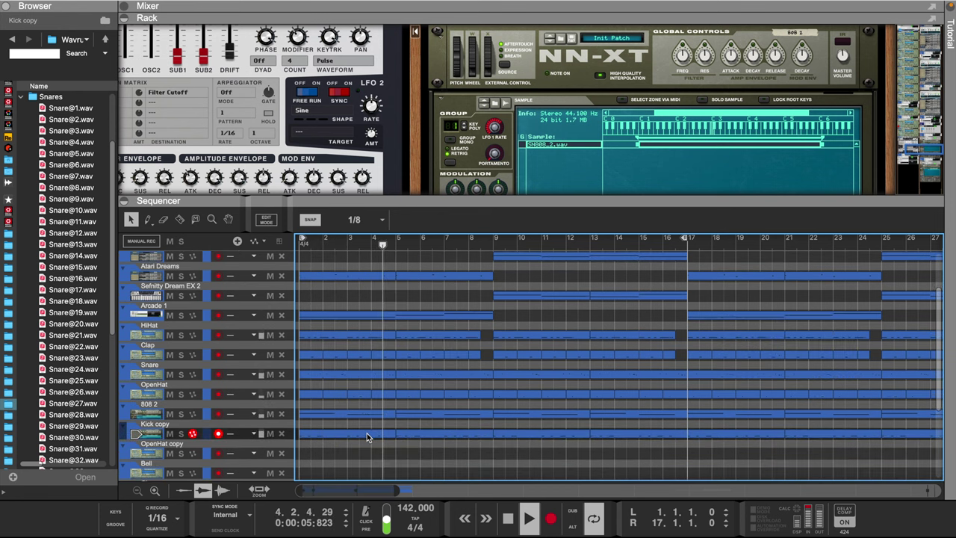
{"action": "left_click_drag", "start_coordinate": [309, 293], "coordinate": [351, 299]}
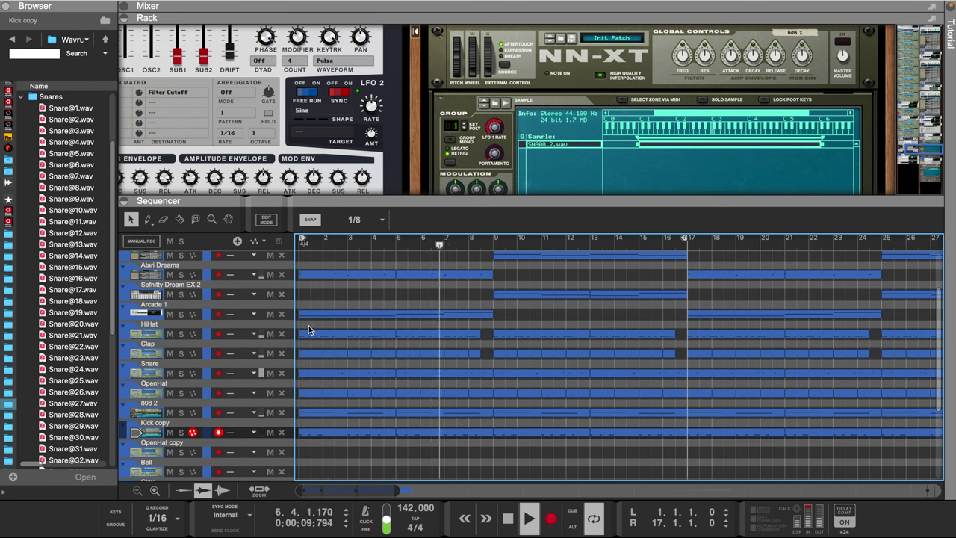
Step: Delete the HiHat, Clap, Snare, OpenHat, 808 2 and Kick copy clips in bars 1 to 8, and restart playback from the beginning
{"action": "left_click_drag", "start_coordinate": [308, 329], "coordinate": [490, 454]}
{"action": "key", "text": "Delete"}
{"action": "key", "text": "shift+Return"}
{"action": "key", "text": "shift+Return"}
{"action": "key", "text": "space"}
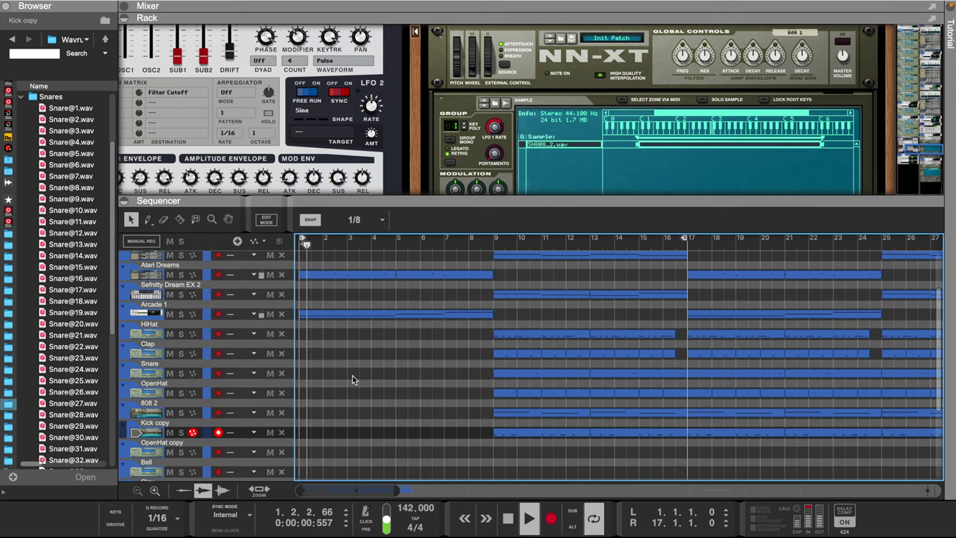
Step: Copy a four-bar Sefnitty Dream EX 2 clip to 5.1.1, keeping the originals from bar 9 onward
{"action": "scroll", "coordinate": [353, 375], "scroll_direction": "up", "scroll_amount": 3}
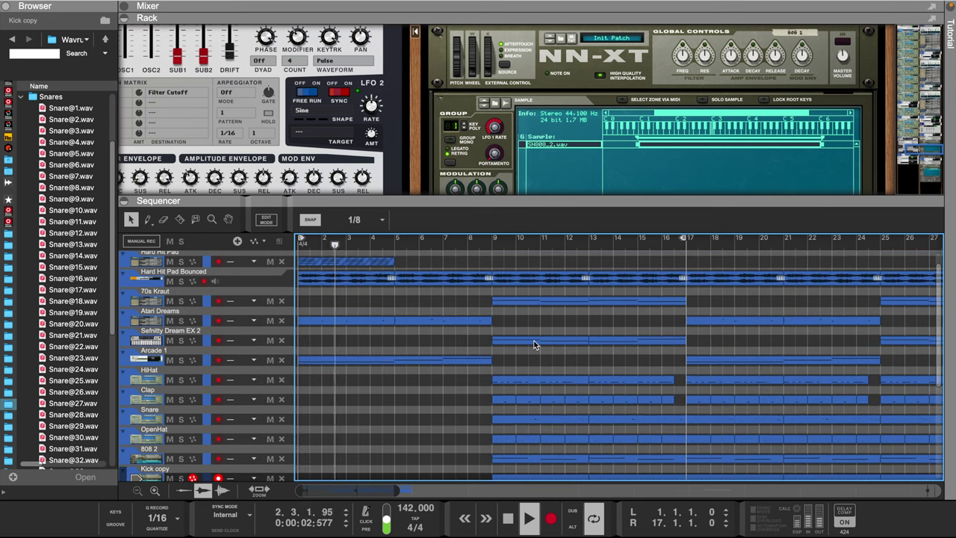
{"action": "left_click_drag", "start_coordinate": [534, 345], "coordinate": [498, 344]}
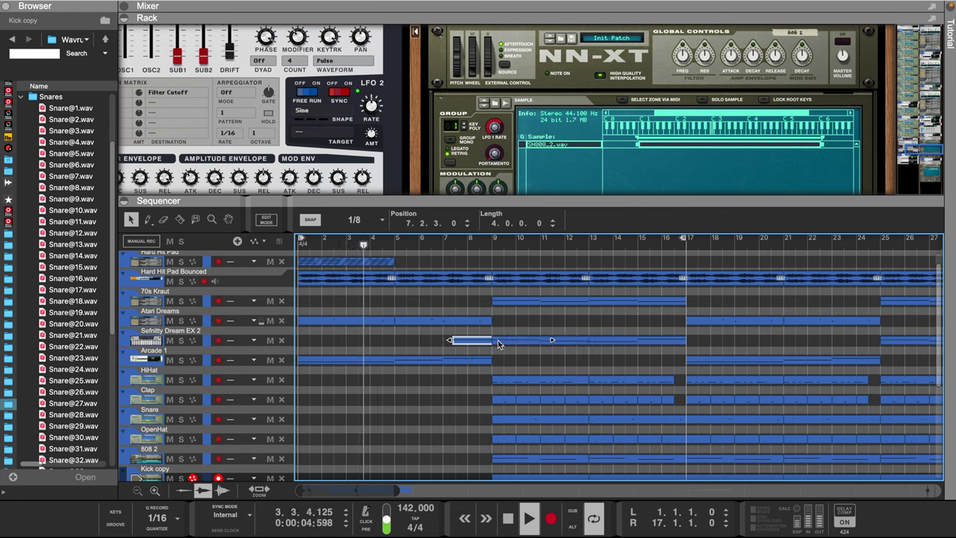
{"action": "left_click_drag", "start_coordinate": [638, 339], "coordinate": [443, 341]}
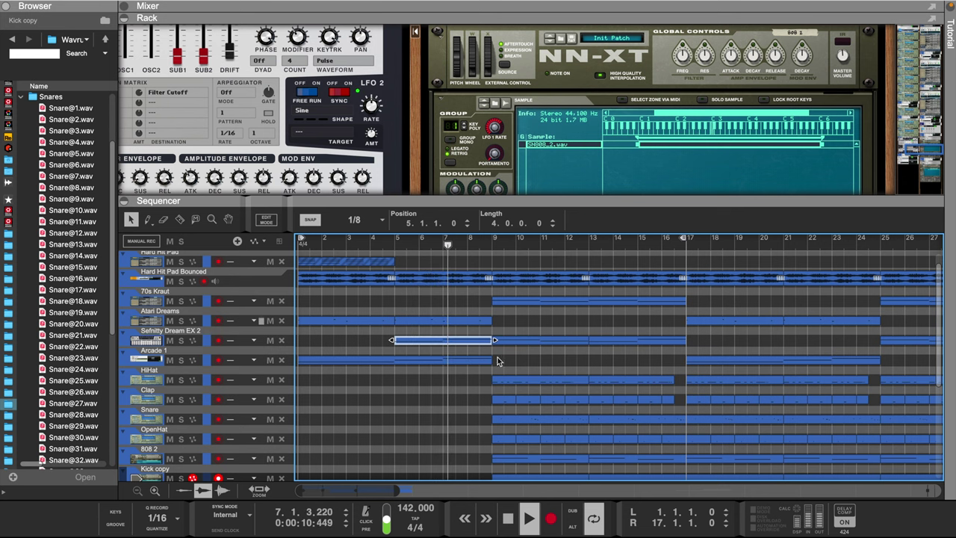
{"action": "scroll", "coordinate": [450, 371], "scroll_direction": "up", "scroll_amount": 1}
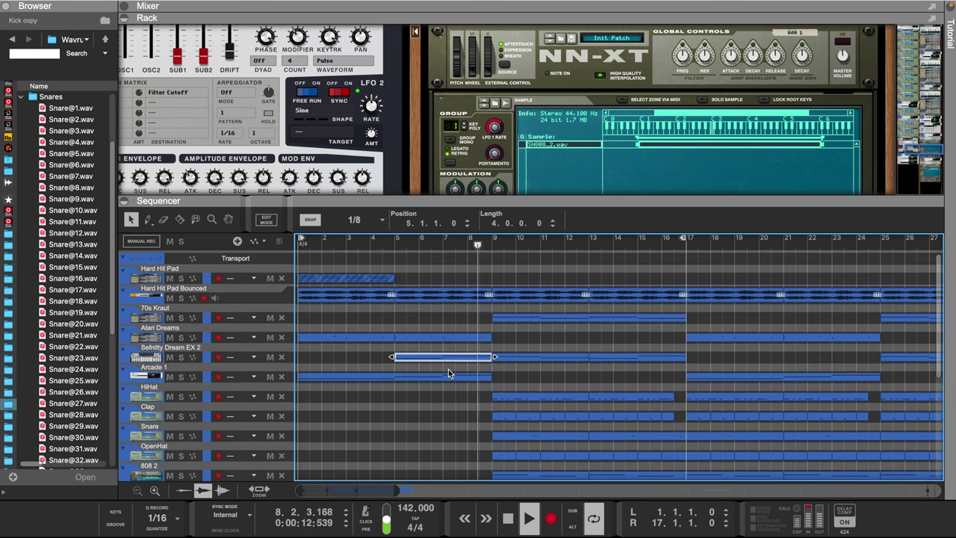
Step: Extend the right loop locator to 27.3.3 and restart playback from bar 1
{"action": "left_click_drag", "start_coordinate": [396, 492], "coordinate": [415, 492]}
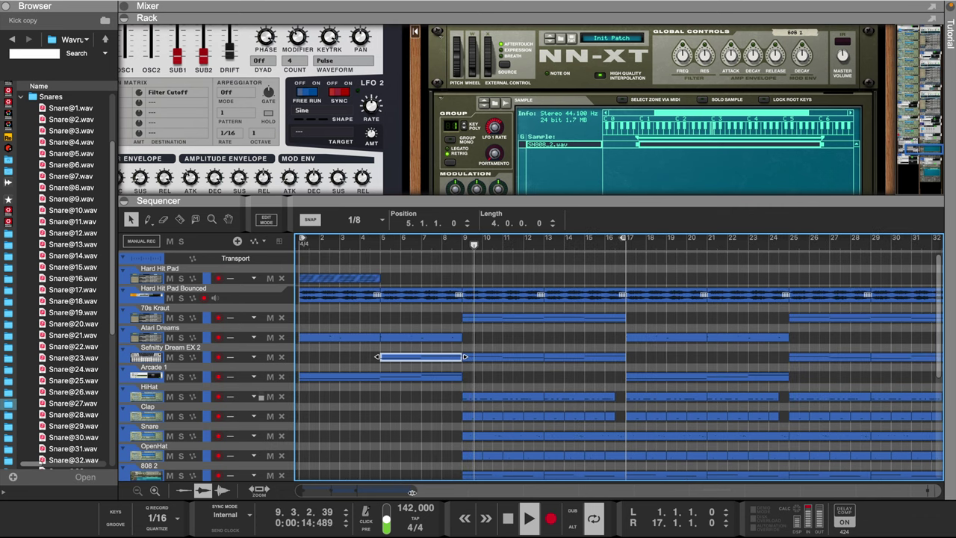
{"action": "left_click_drag", "start_coordinate": [626, 239], "coordinate": [841, 239]}
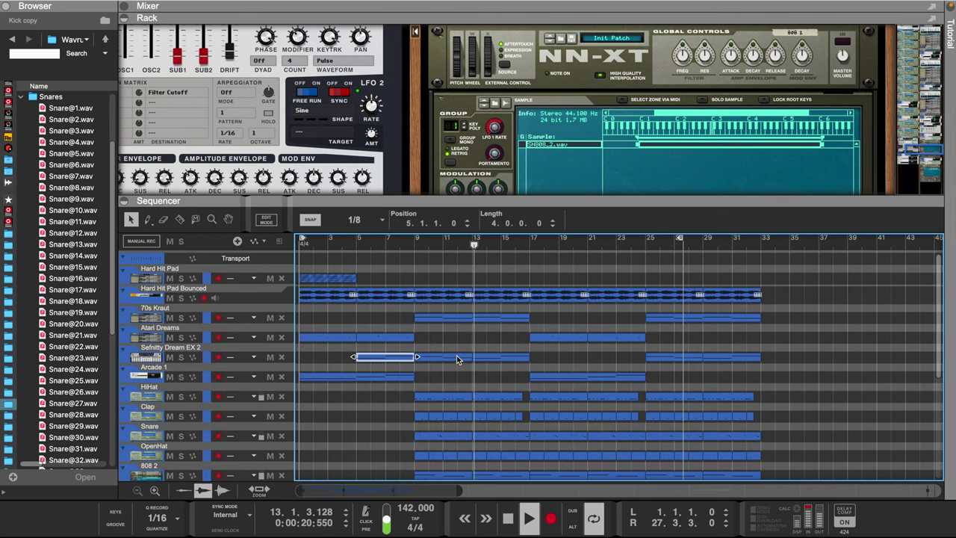
{"action": "scroll", "coordinate": [451, 359], "scroll_direction": "down", "scroll_amount": 2}
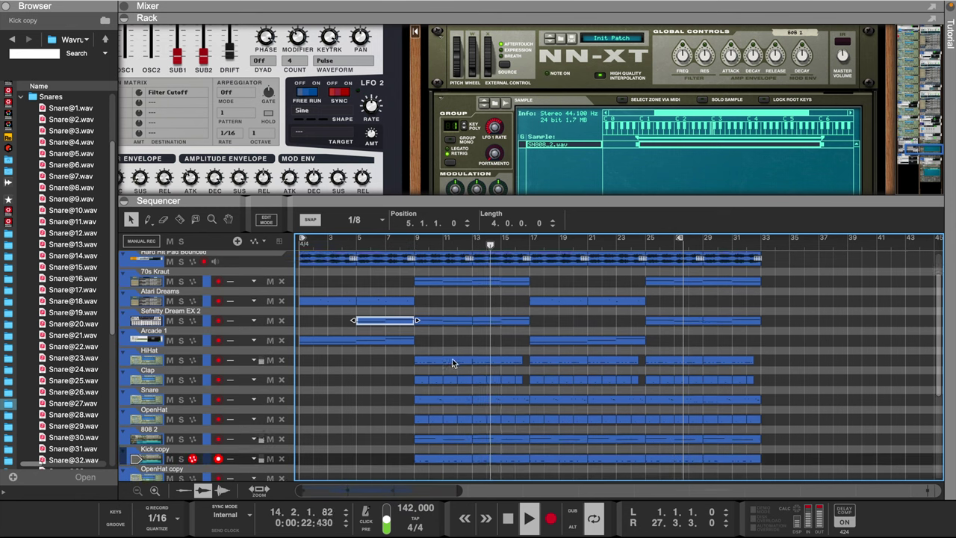
{"action": "scroll", "coordinate": [451, 362], "scroll_direction": "down", "scroll_amount": 2}
{"action": "key", "text": "space"}
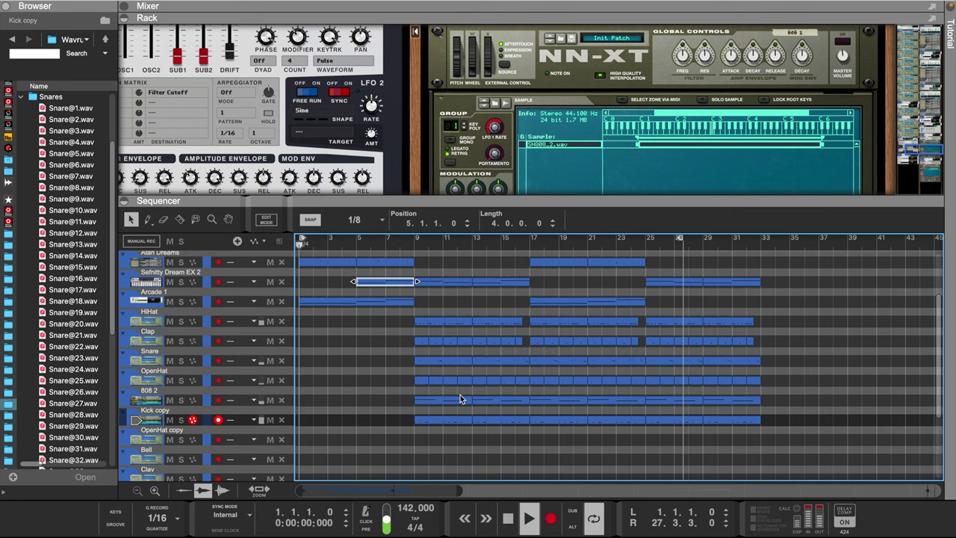
{"action": "key", "text": "space"}
{"action": "scroll", "coordinate": [392, 403], "scroll_direction": "up", "scroll_amount": 2}
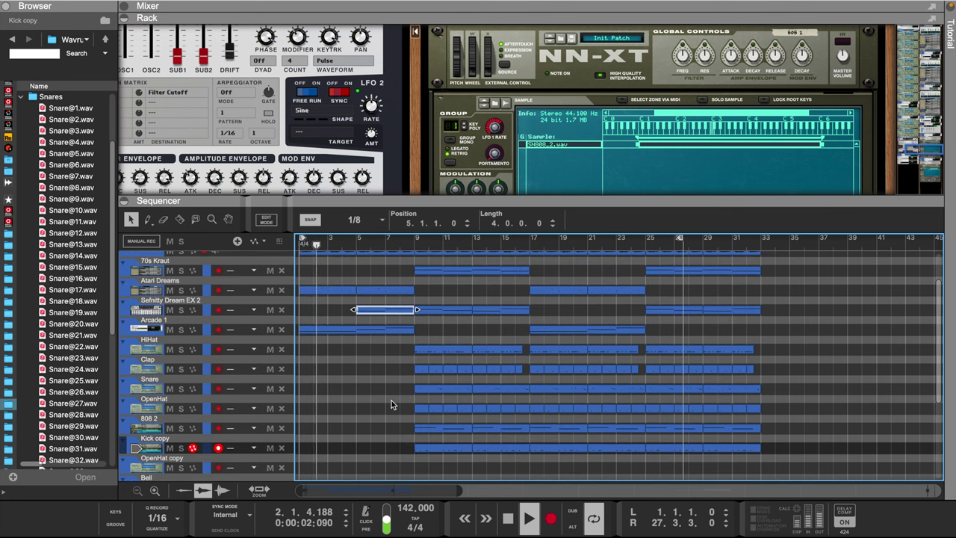
Step: Delete the Sefnitty Dream EX 2 clips in bars 9 to 16, and move the two clips at bar 25 to 17.1.1
{"action": "left_click", "coordinate": [444, 300]}
{"action": "left_click_drag", "start_coordinate": [489, 314], "coordinate": [497, 310]}
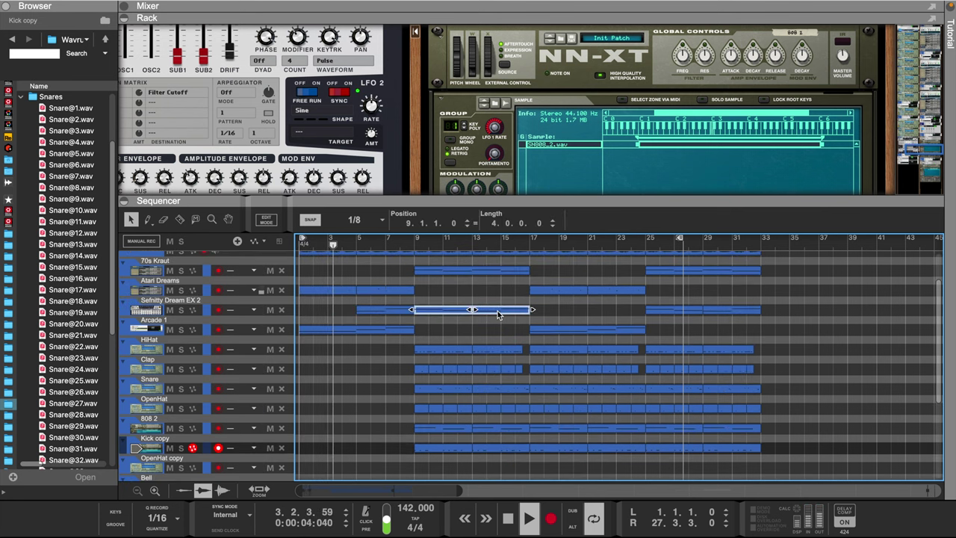
{"action": "key", "text": "Delete"}
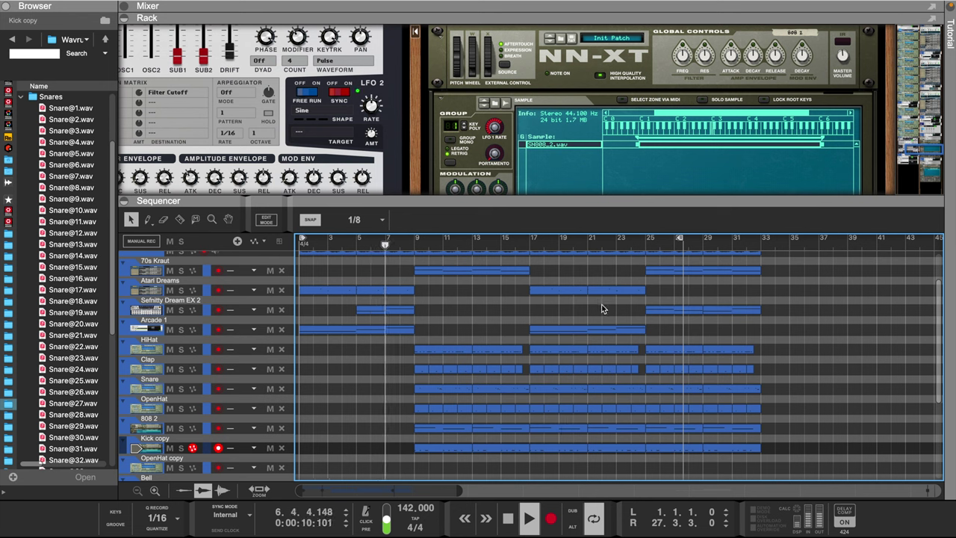
{"action": "left_click_drag", "start_coordinate": [617, 307], "coordinate": [730, 310]}
{"action": "left_click_drag", "start_coordinate": [654, 309], "coordinate": [544, 317]}
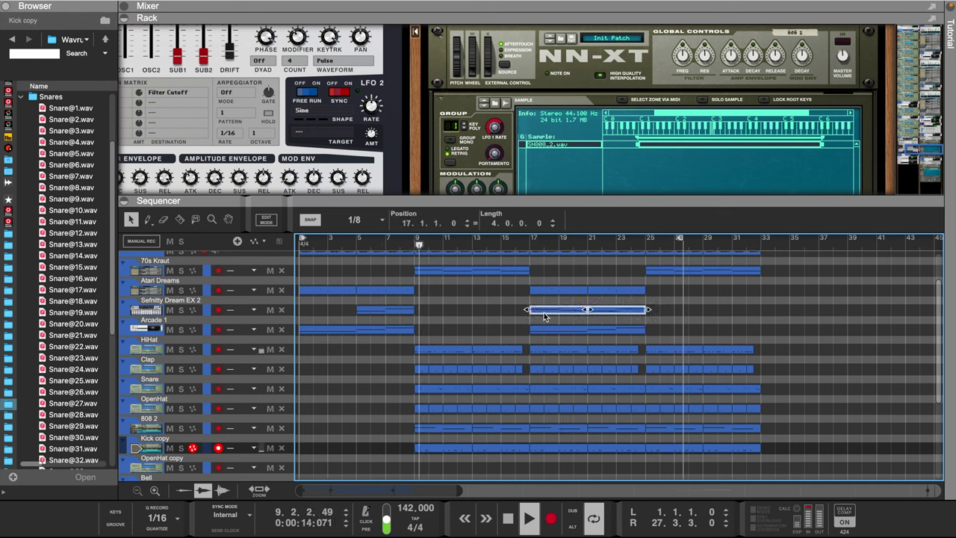
Step: Delete the 808 2 clips in bars 17 to 24
{"action": "left_click_drag", "start_coordinate": [563, 424], "coordinate": [610, 427]}
{"action": "key", "text": "Delete"}
{"action": "scroll", "coordinate": [658, 321], "scroll_direction": "up", "scroll_amount": 3}
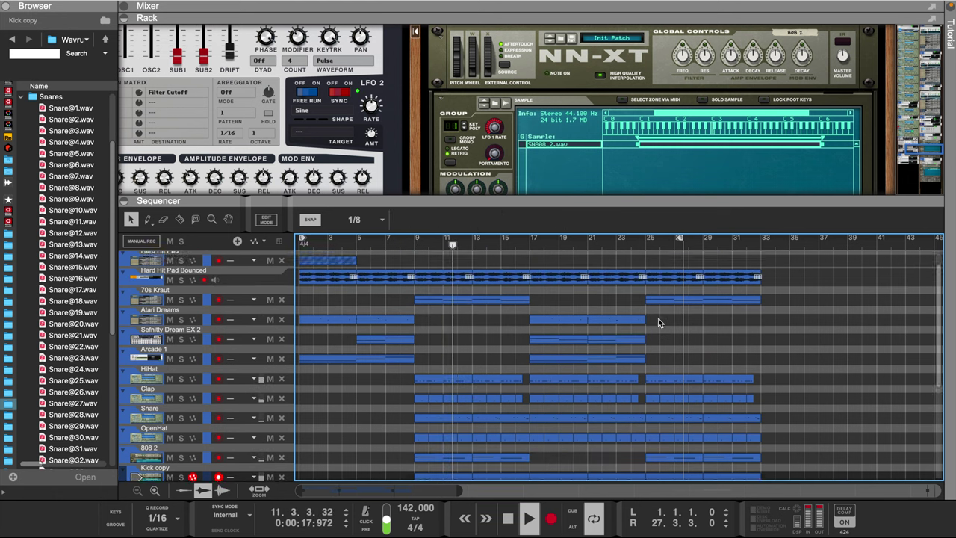
Step: Move the right loop locator to the end of the arrangement at 33.1.1
{"action": "scroll", "coordinate": [658, 321], "scroll_direction": "down", "scroll_amount": 4}
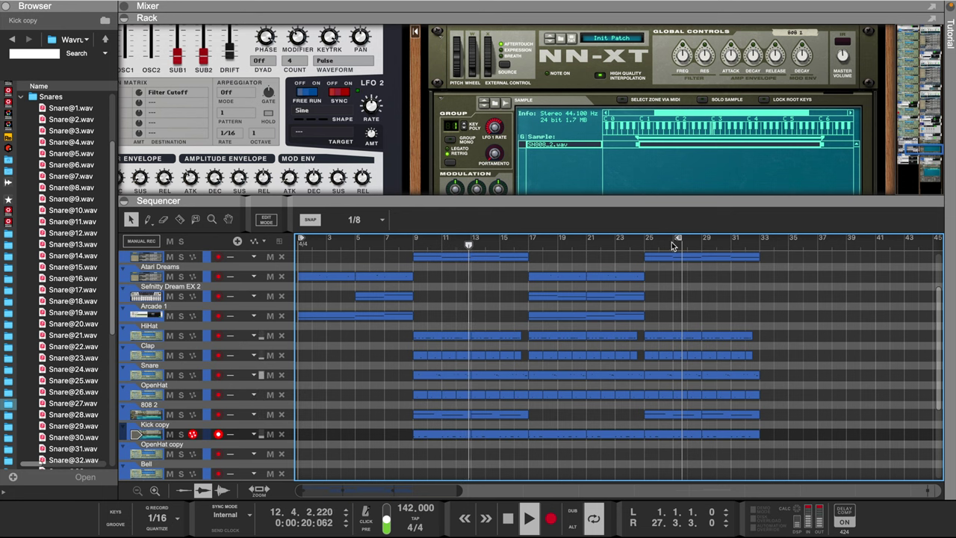
{"action": "left_click_drag", "start_coordinate": [677, 240], "coordinate": [758, 244]}
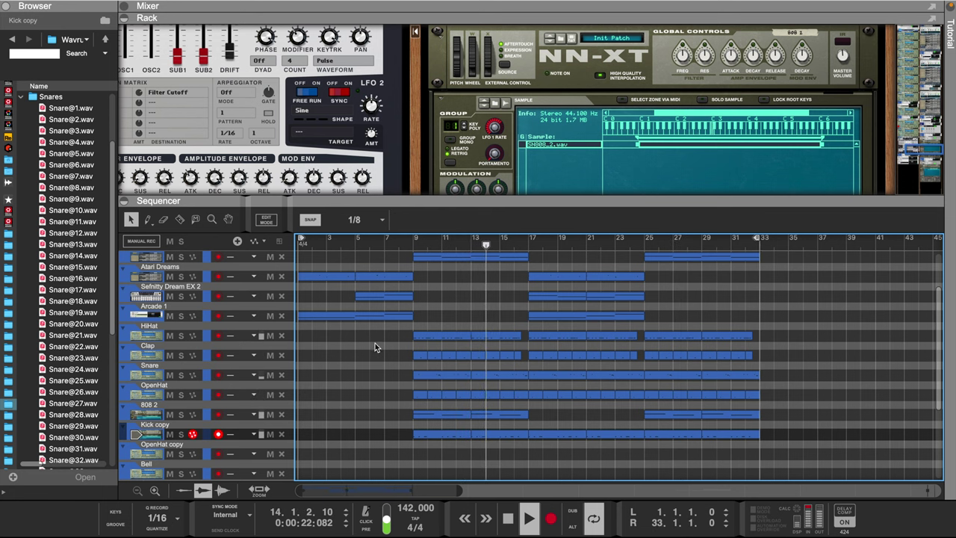
{"action": "scroll", "coordinate": [374, 343], "scroll_direction": "up", "scroll_amount": 2}
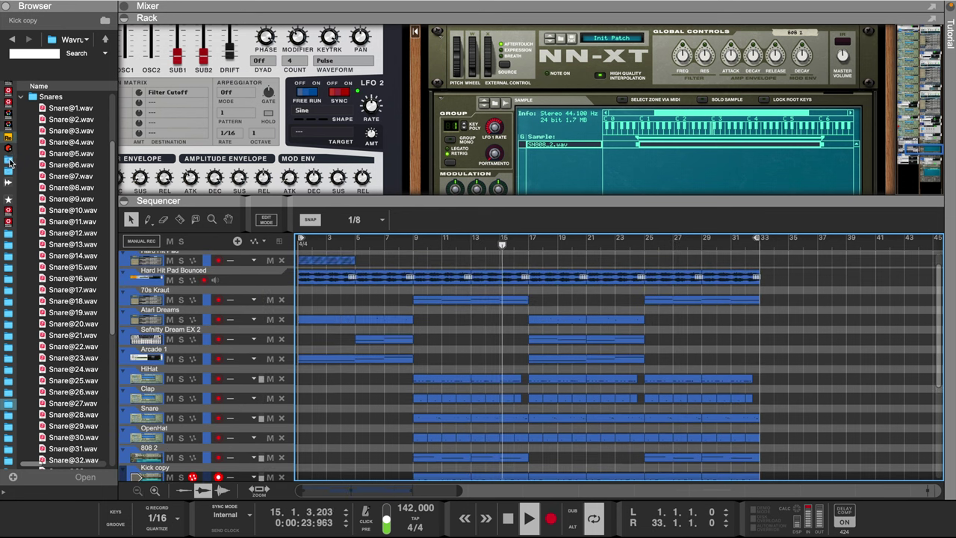
Step: Widen the browser, open the Crashes sample folder and audition several of the numbered crash samples
{"action": "left_click_drag", "start_coordinate": [16, 164], "coordinate": [83, 187]}
{"action": "scroll", "coordinate": [62, 259], "scroll_direction": "down", "scroll_amount": 12}
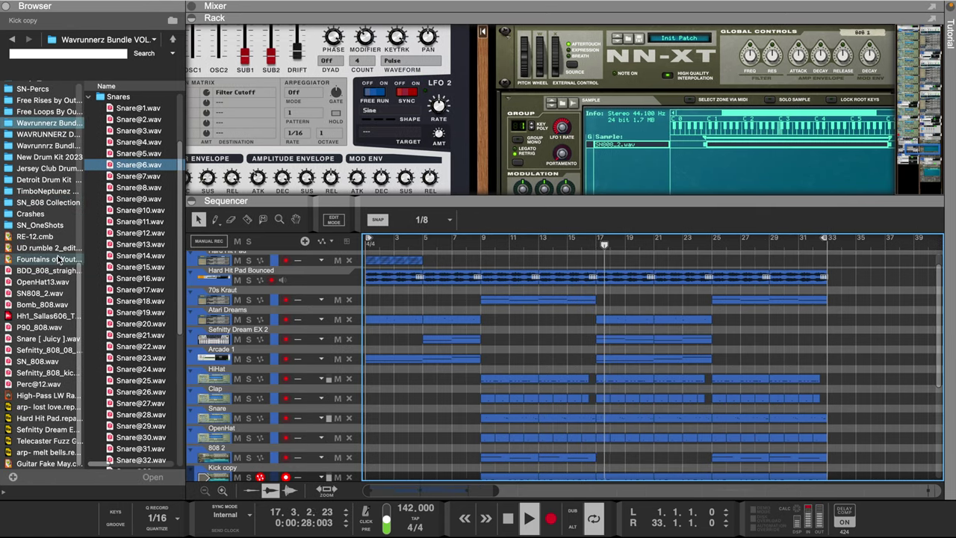
{"action": "scroll", "coordinate": [52, 246], "scroll_direction": "up", "scroll_amount": 3}
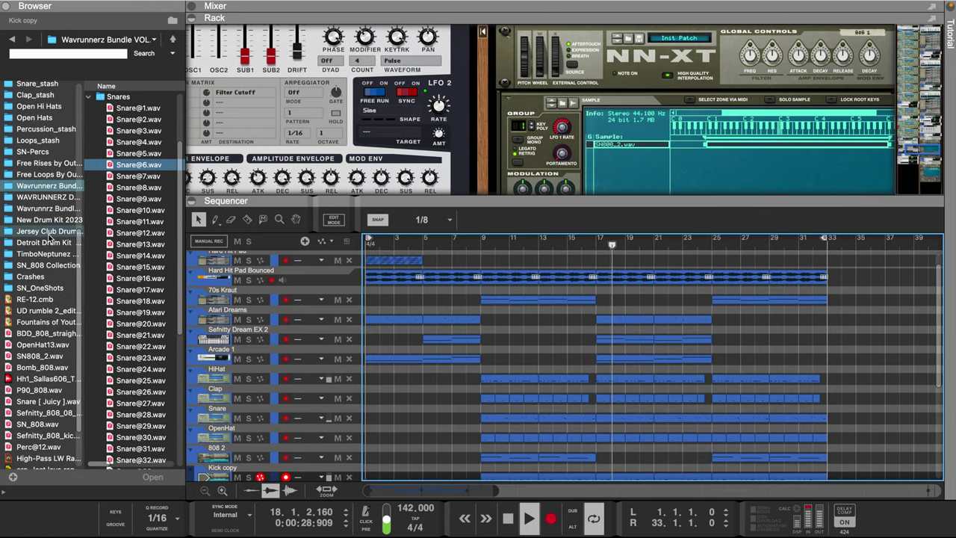
{"action": "left_click", "coordinate": [45, 276]}
{"action": "left_click", "coordinate": [127, 142]}
{"action": "left_click", "coordinate": [127, 130]}
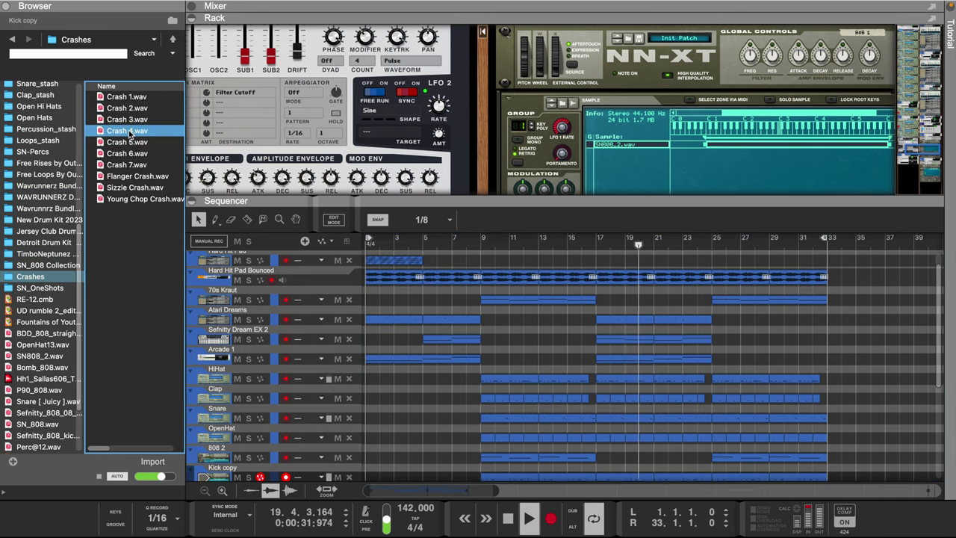
{"action": "left_click", "coordinate": [129, 121]}
Step: Place Crash 4.wav on a new audio track at 9.1.3 and lower the track's level to about -33 dB
{"action": "scroll", "coordinate": [509, 390], "scroll_direction": "down", "scroll_amount": 6}
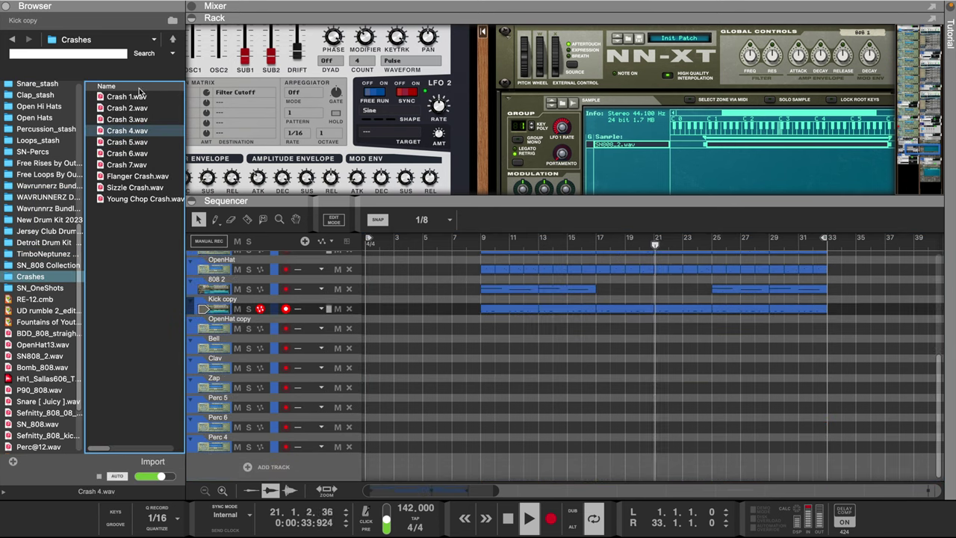
{"action": "left_click_drag", "start_coordinate": [114, 131], "coordinate": [482, 336]}
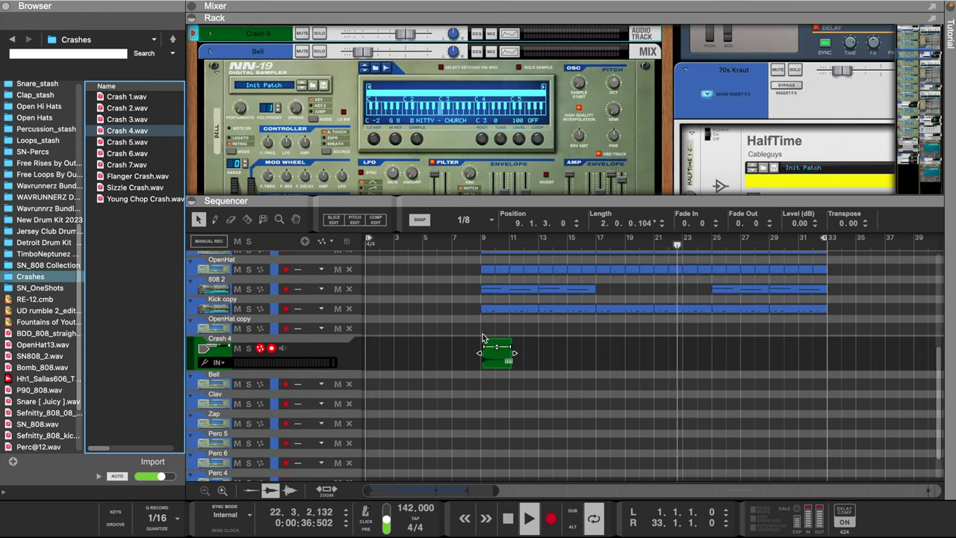
{"action": "left_click", "coordinate": [314, 347]}
{"action": "left_click_drag", "start_coordinate": [404, 34], "coordinate": [367, 40]}
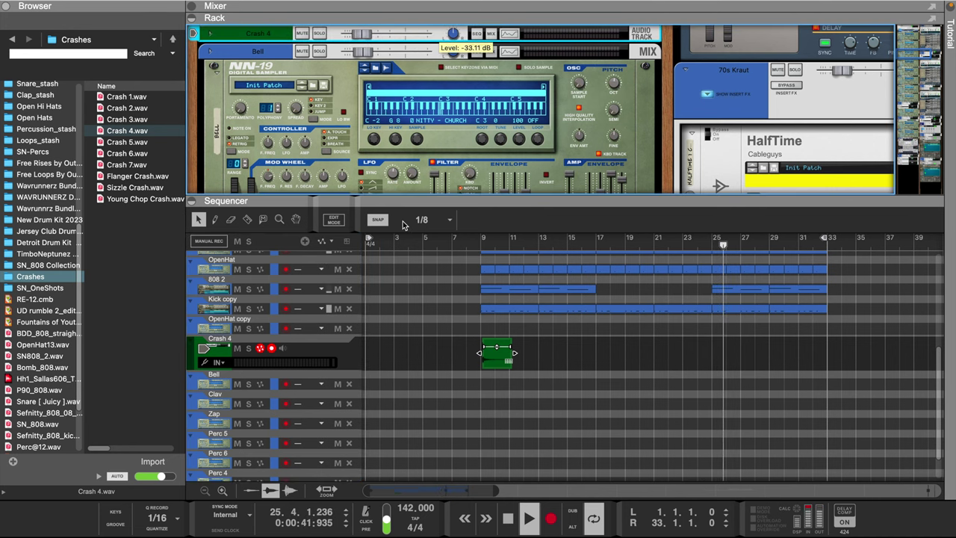
Step: Arrange Crash 4 clips at bars 1, 7 and 9, and set the track's color to Steel Blue
{"action": "left_click_drag", "start_coordinate": [502, 361], "coordinate": [473, 366]}
{"action": "right_click", "coordinate": [339, 352]}
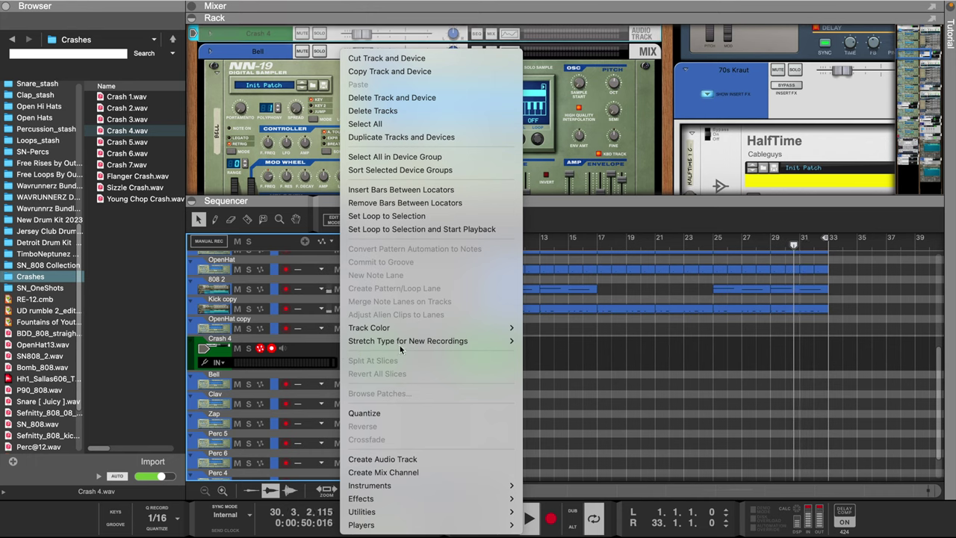
{"action": "mouse_move", "coordinate": [440, 327]}
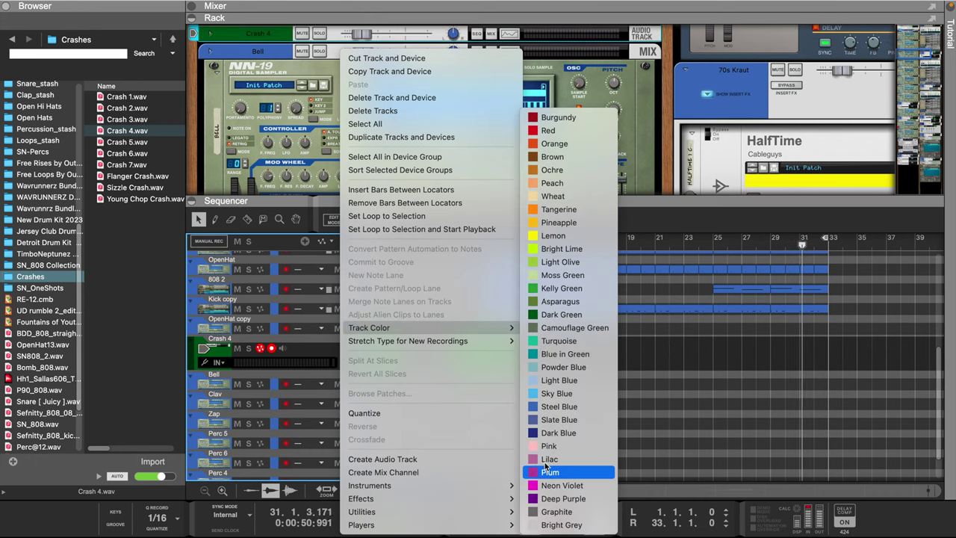
{"action": "left_click", "coordinate": [559, 406]}
Step: Reverse the crash clip at bar 7, copy the bar 7 and 9 pair to bars 15 and 23, and add one crash clip at 30.4.3
{"action": "right_click", "coordinate": [471, 363]}
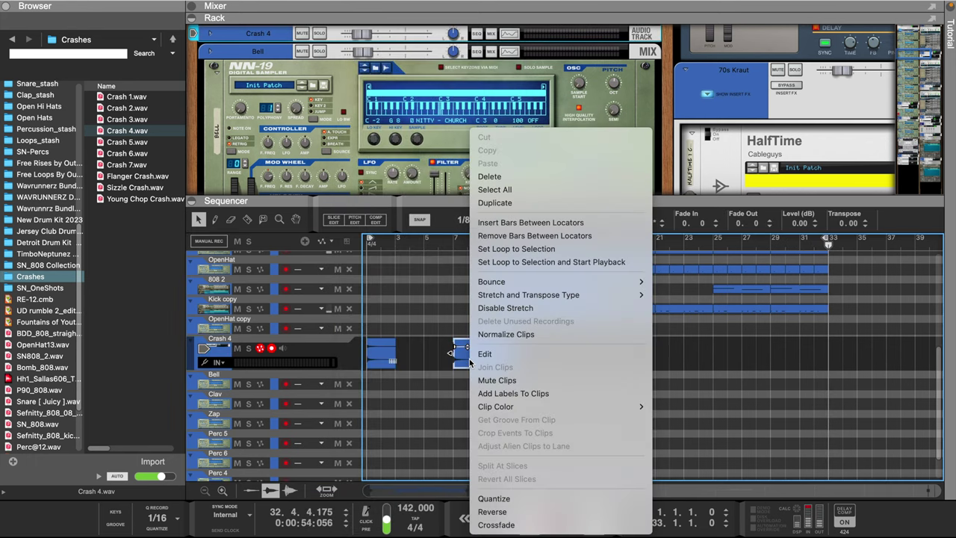
{"action": "left_click", "coordinate": [492, 512]}
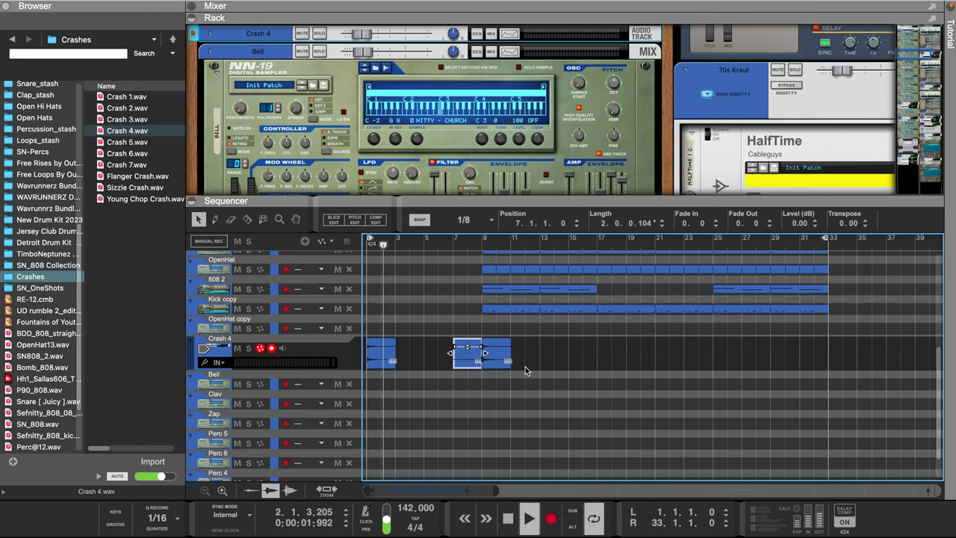
{"action": "left_click", "coordinate": [480, 364]}
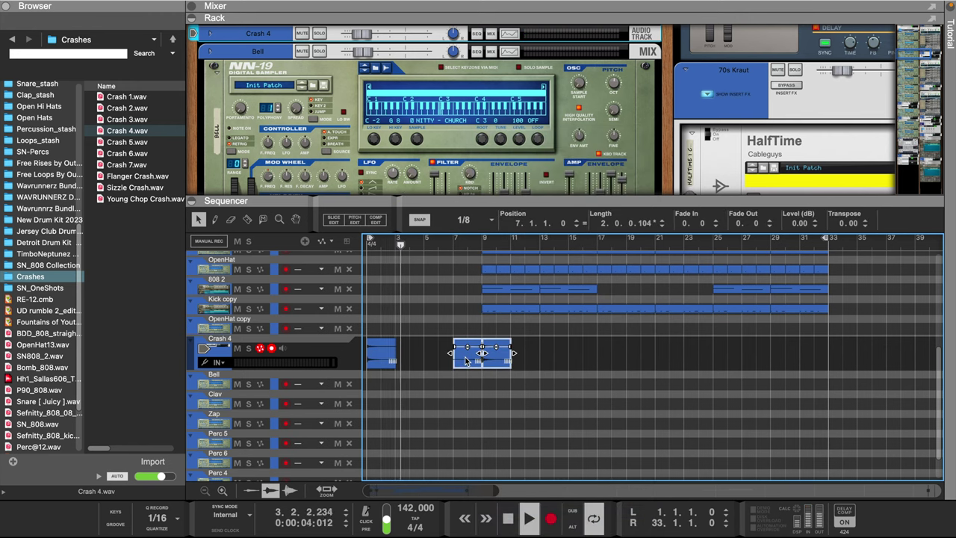
{"action": "left_click_drag", "start_coordinate": [465, 356], "coordinate": [581, 356]}
{"action": "scroll", "coordinate": [522, 344], "scroll_direction": "up", "scroll_amount": 5}
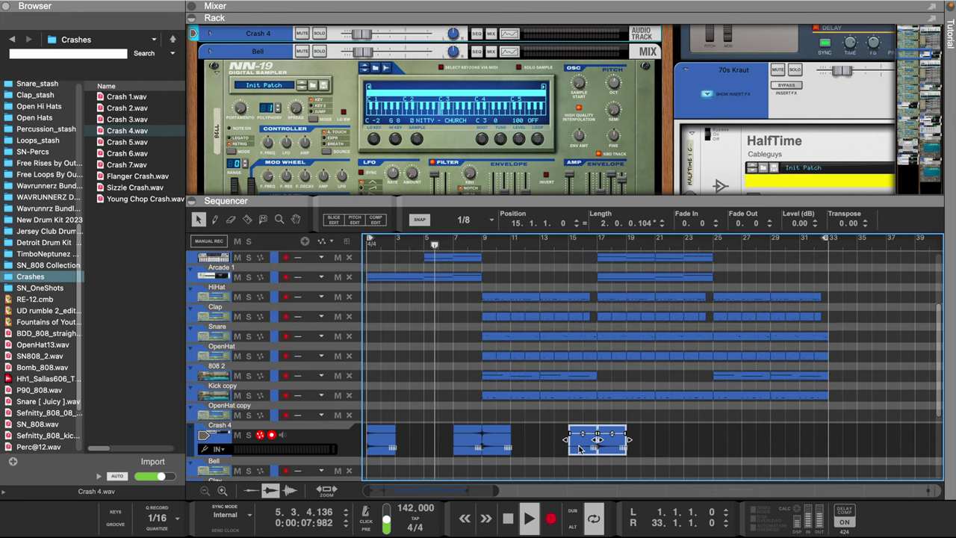
{"action": "left_click_drag", "start_coordinate": [595, 447], "coordinate": [813, 448]}
{"action": "scroll", "coordinate": [405, 360], "scroll_direction": "up", "scroll_amount": 5}
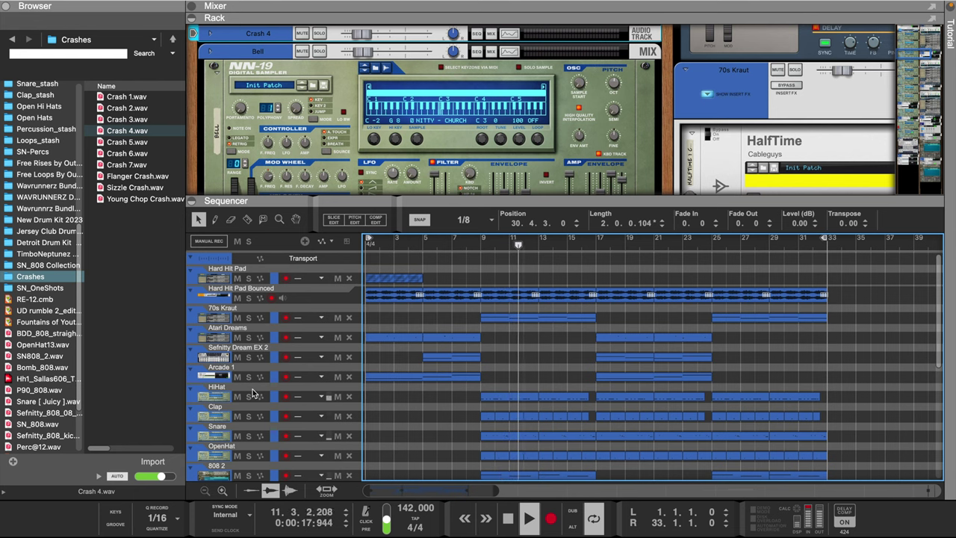
{"action": "scroll", "coordinate": [254, 392], "scroll_direction": "down", "scroll_amount": 3}
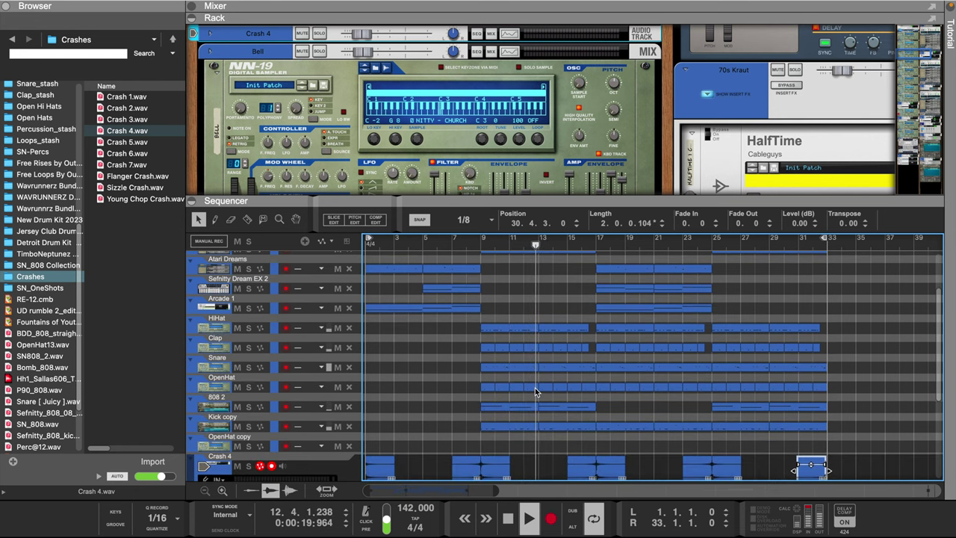
{"action": "scroll", "coordinate": [534, 387], "scroll_direction": "up", "scroll_amount": 2}
{"action": "scroll", "coordinate": [535, 387], "scroll_direction": "up", "scroll_amount": 1}
{"action": "scroll", "coordinate": [535, 388], "scroll_direction": "right", "scroll_amount": 1}
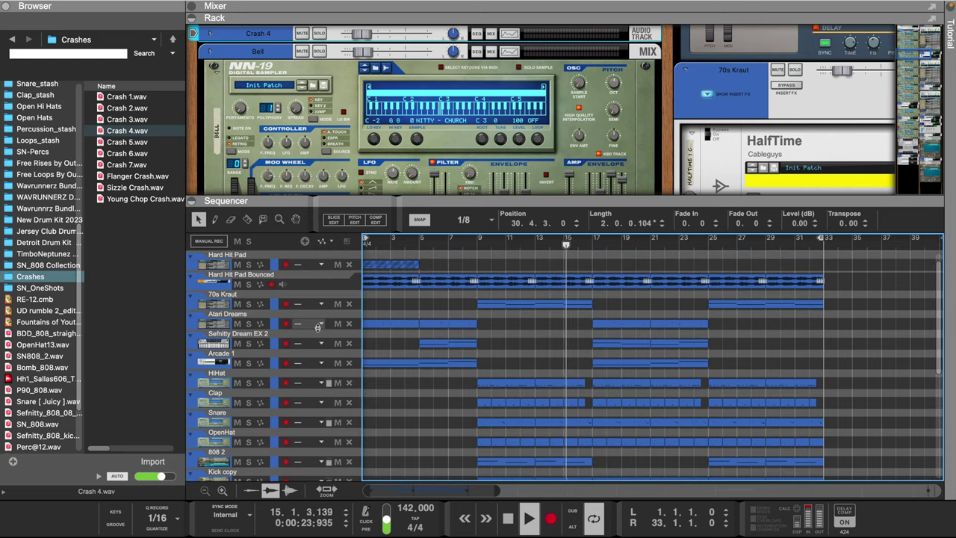
{"action": "scroll", "coordinate": [245, 330], "scroll_direction": "up", "scroll_amount": 1}
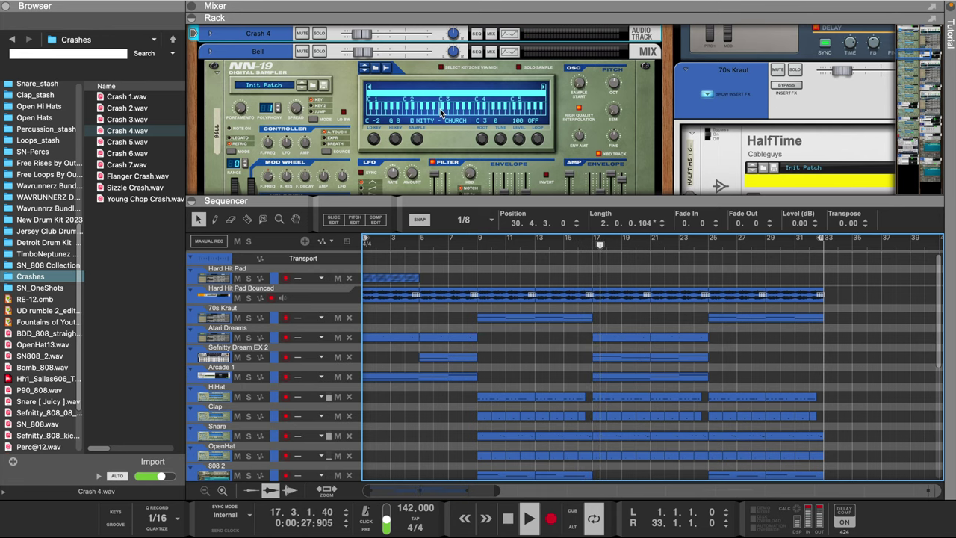
Step: Expand the mixer and route the Crash 4 channel's output to Bus 1
{"action": "left_click_drag", "start_coordinate": [439, 16], "coordinate": [460, 314]}
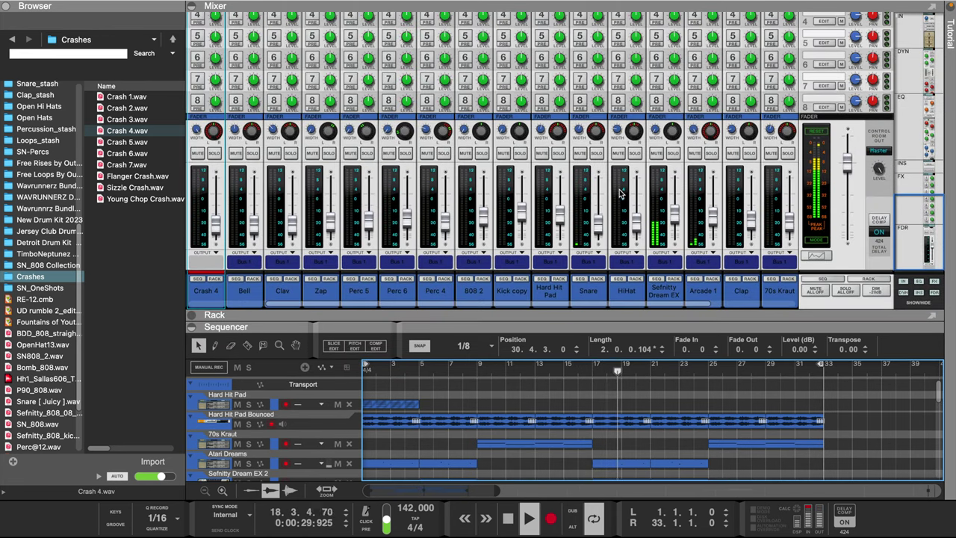
{"action": "scroll", "coordinate": [523, 236], "scroll_direction": "left", "scroll_amount": 3}
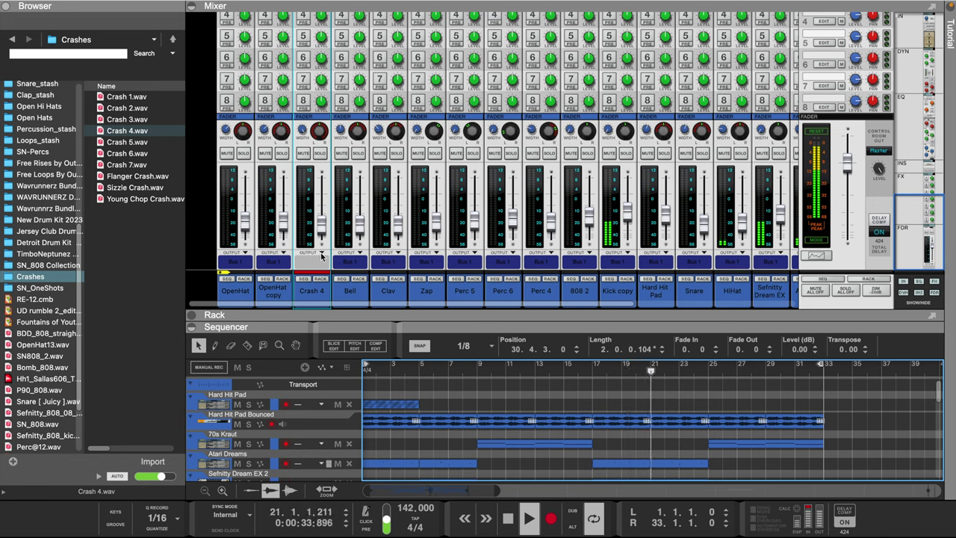
{"action": "left_click", "coordinate": [321, 255]}
{"action": "left_click", "coordinate": [325, 240]}
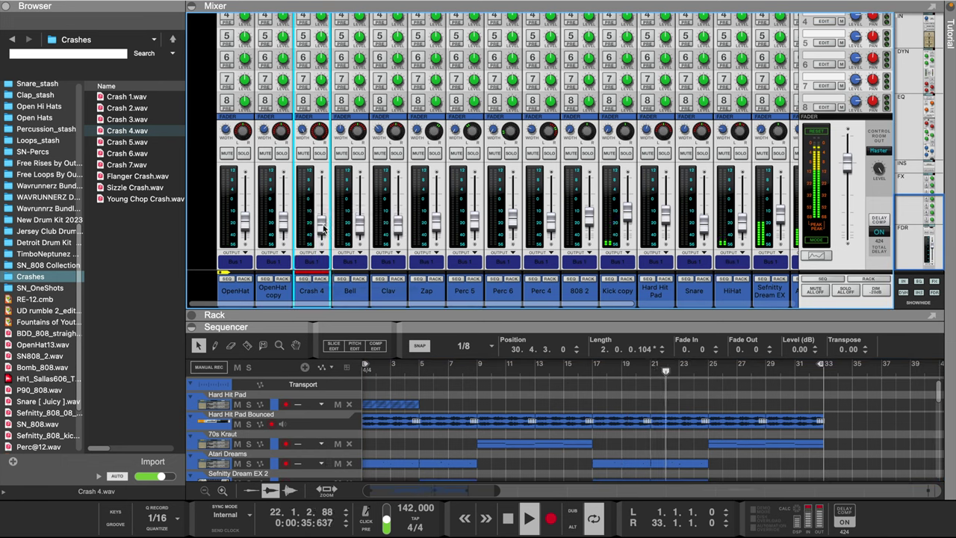